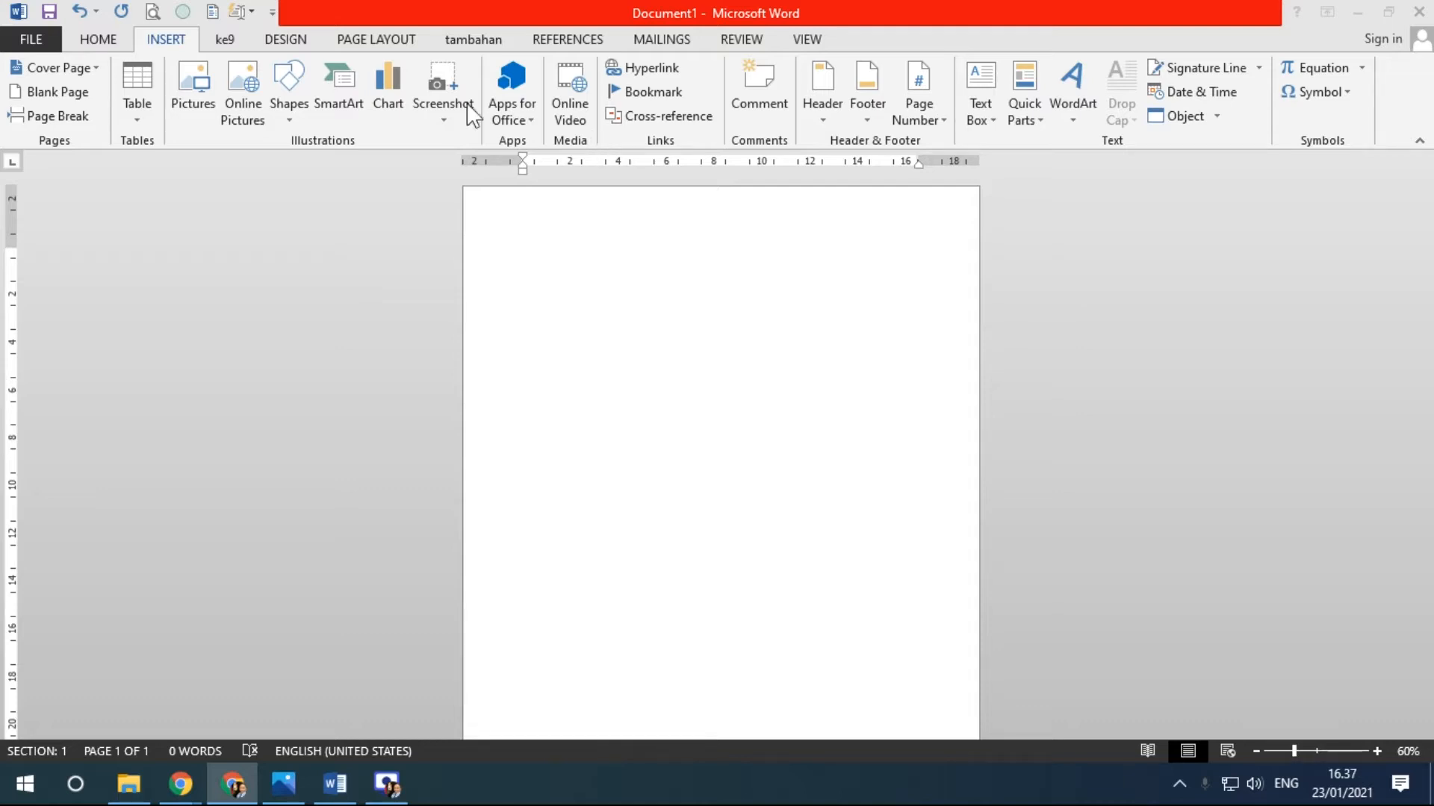
Insert a clustered column chart with three sample series into the blank document
click(339, 100)
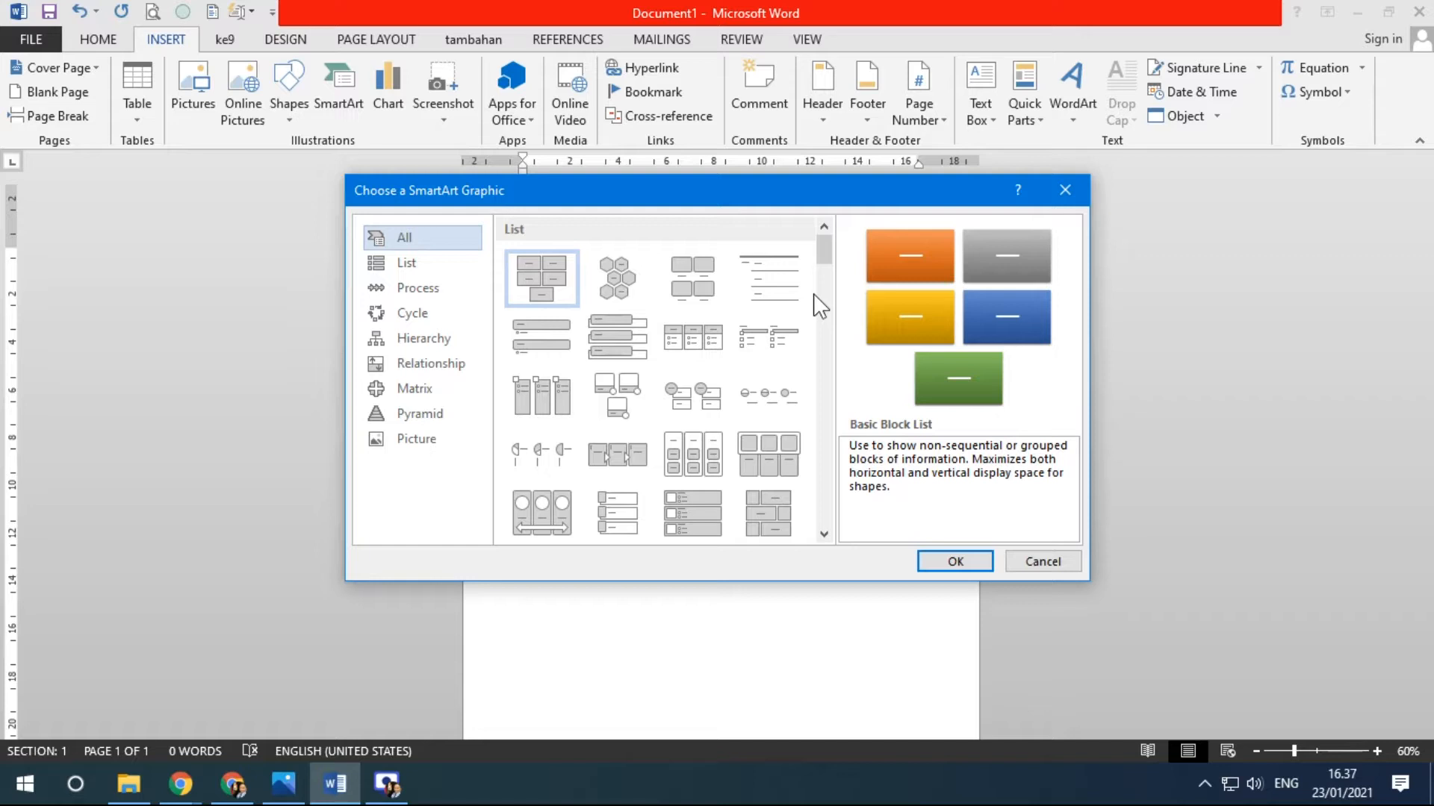
click(1030, 560)
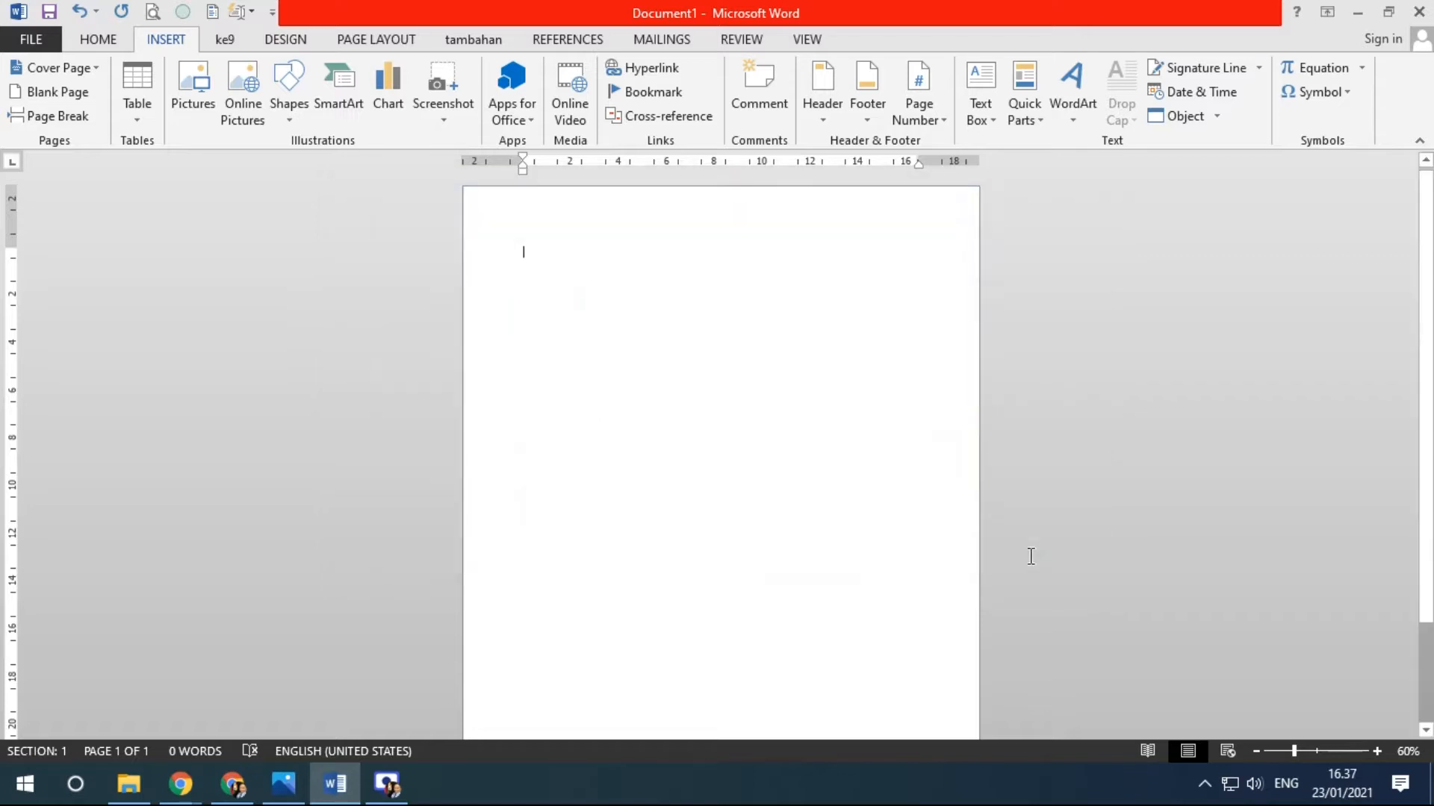
click(396, 112)
drag(892, 105, 856, 150)
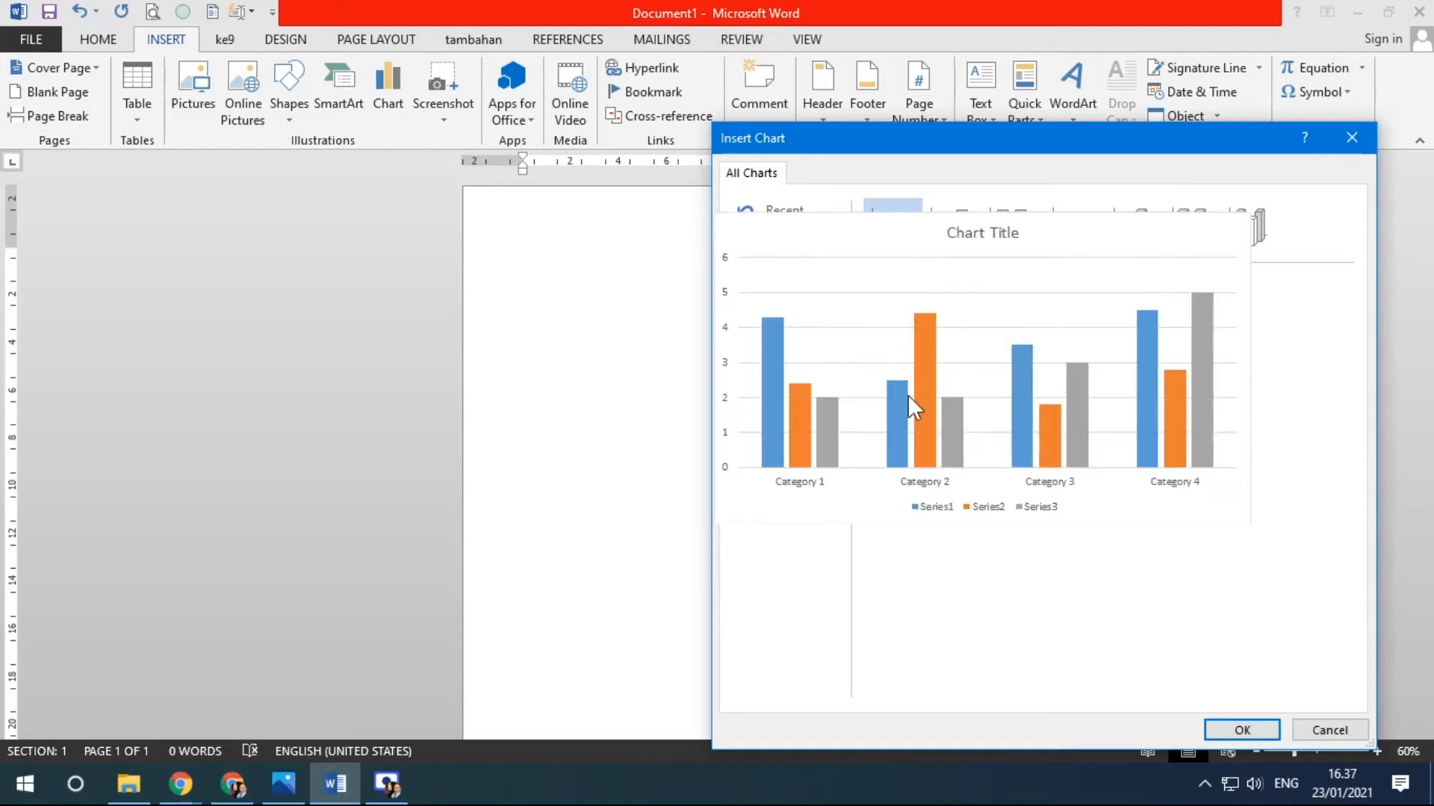
click(1243, 733)
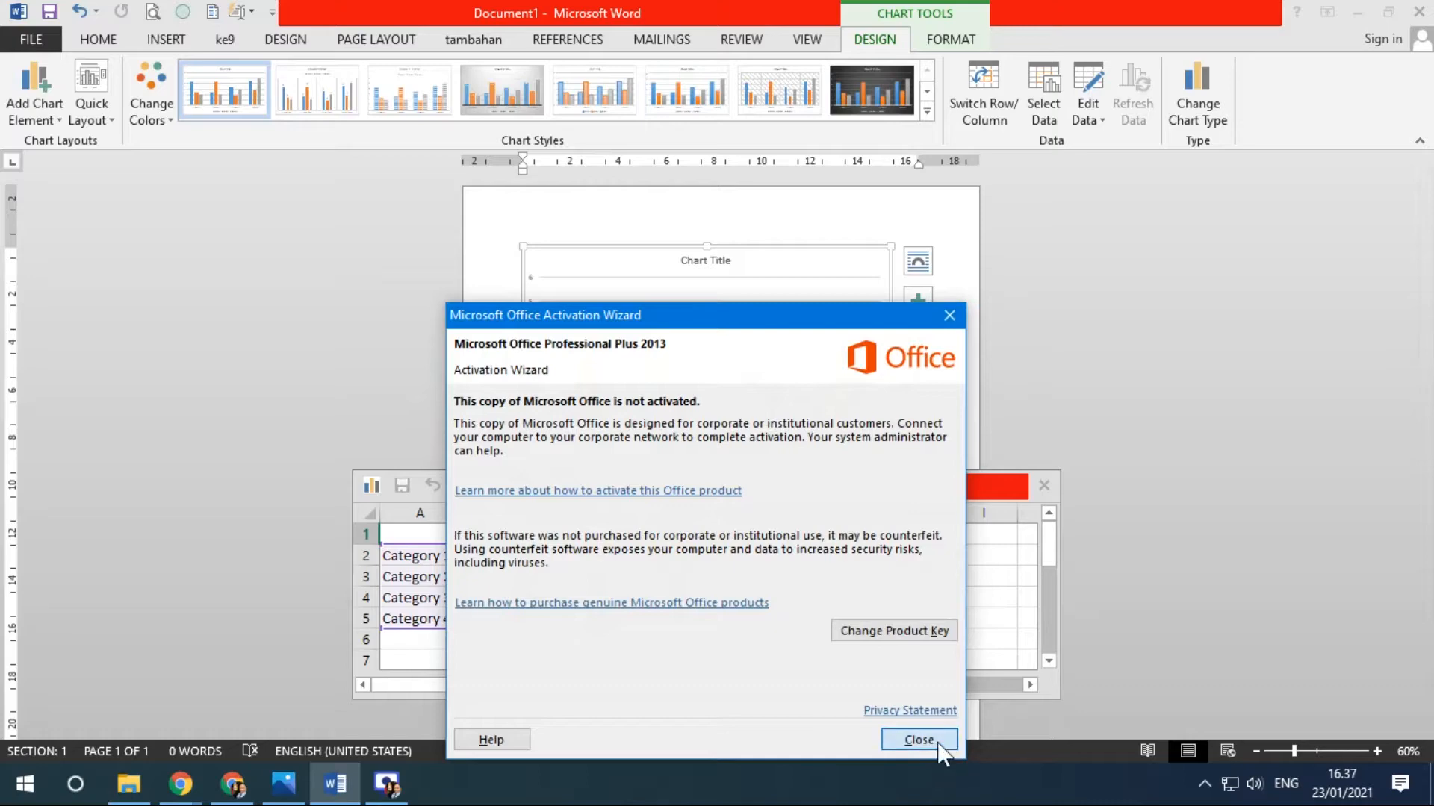
click(920, 740)
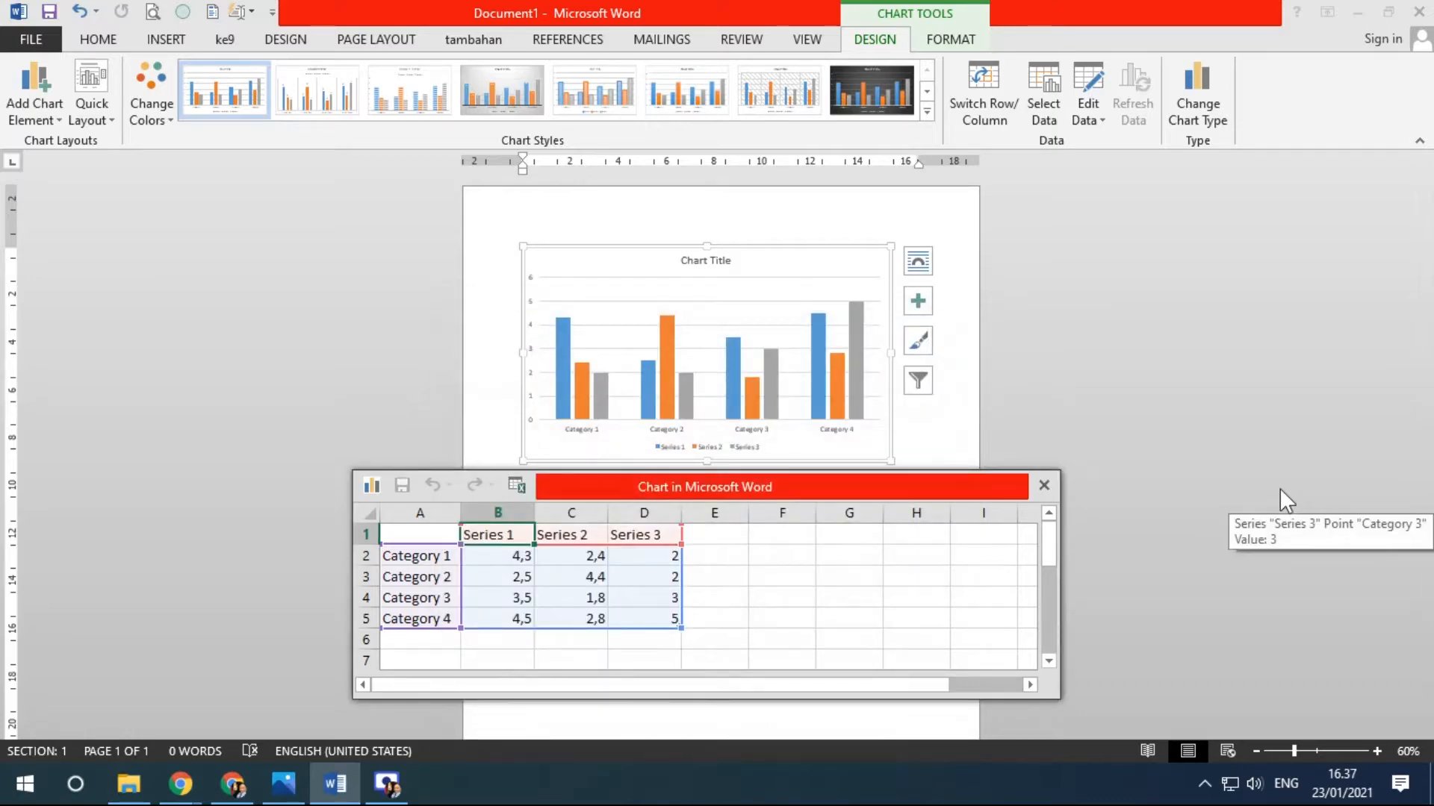
Rename the first category in the chart's data sheet as Mie Ayam
drag(790, 477, 890, 502)
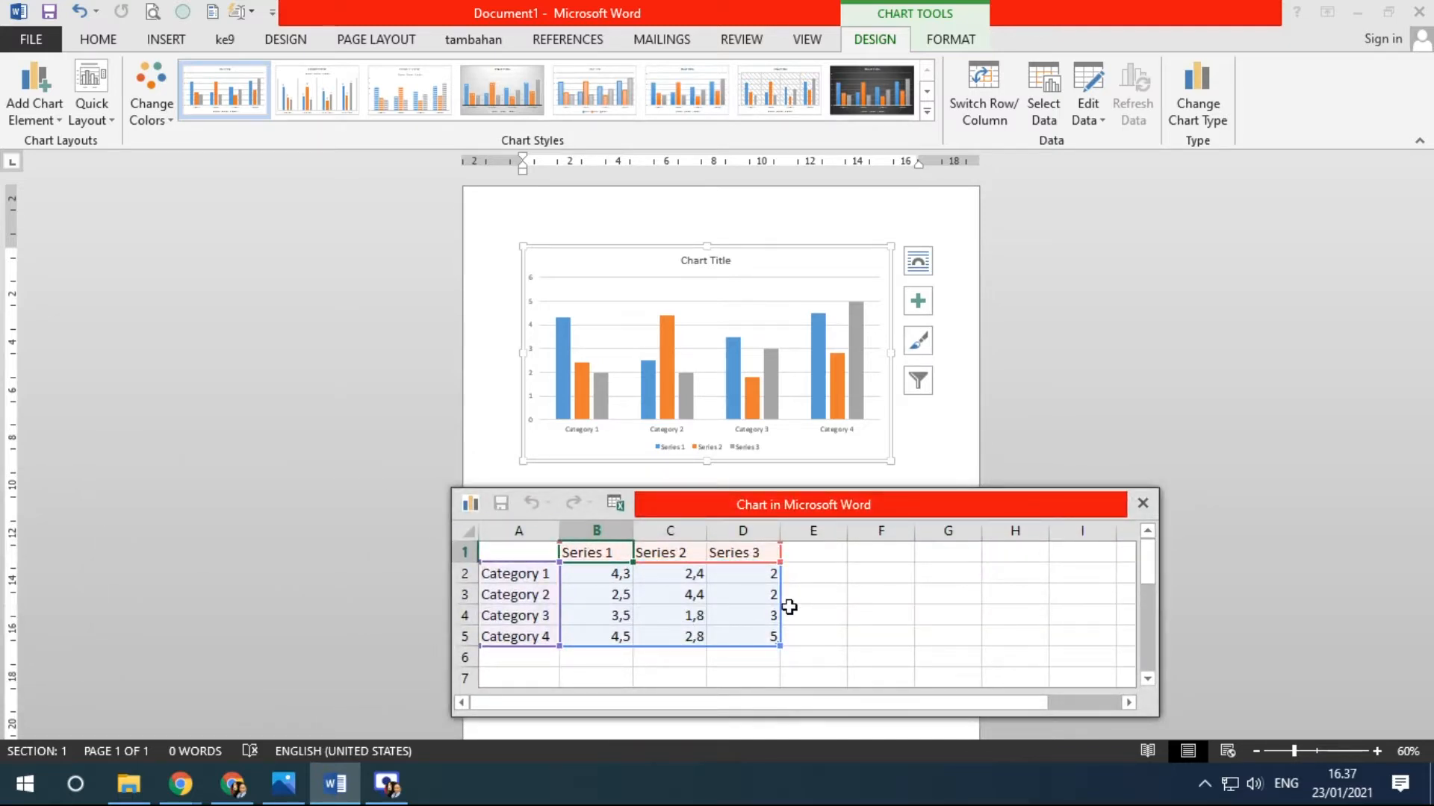
click(520, 573)
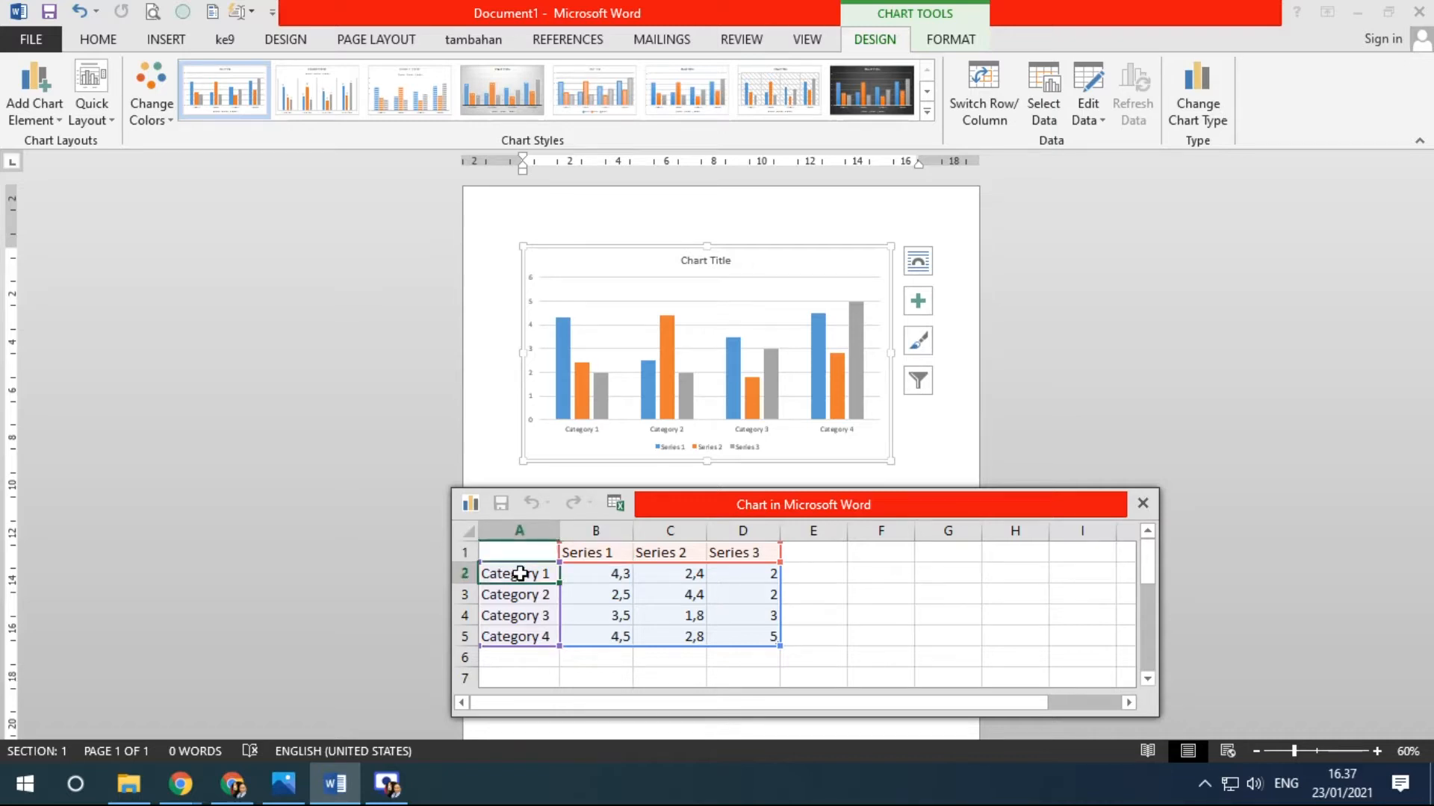
drag(521, 573, 522, 637)
drag(601, 553, 753, 552)
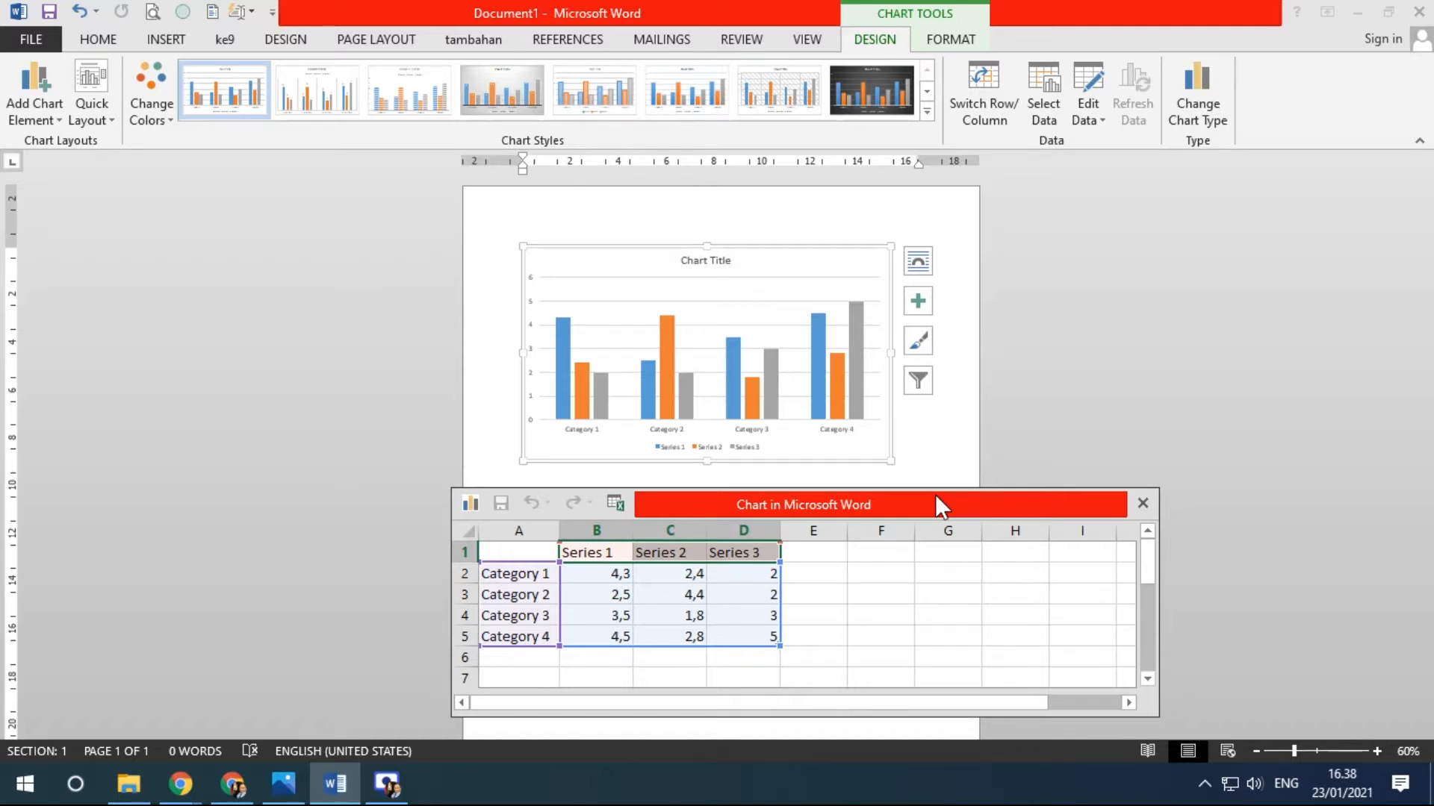
click(521, 573)
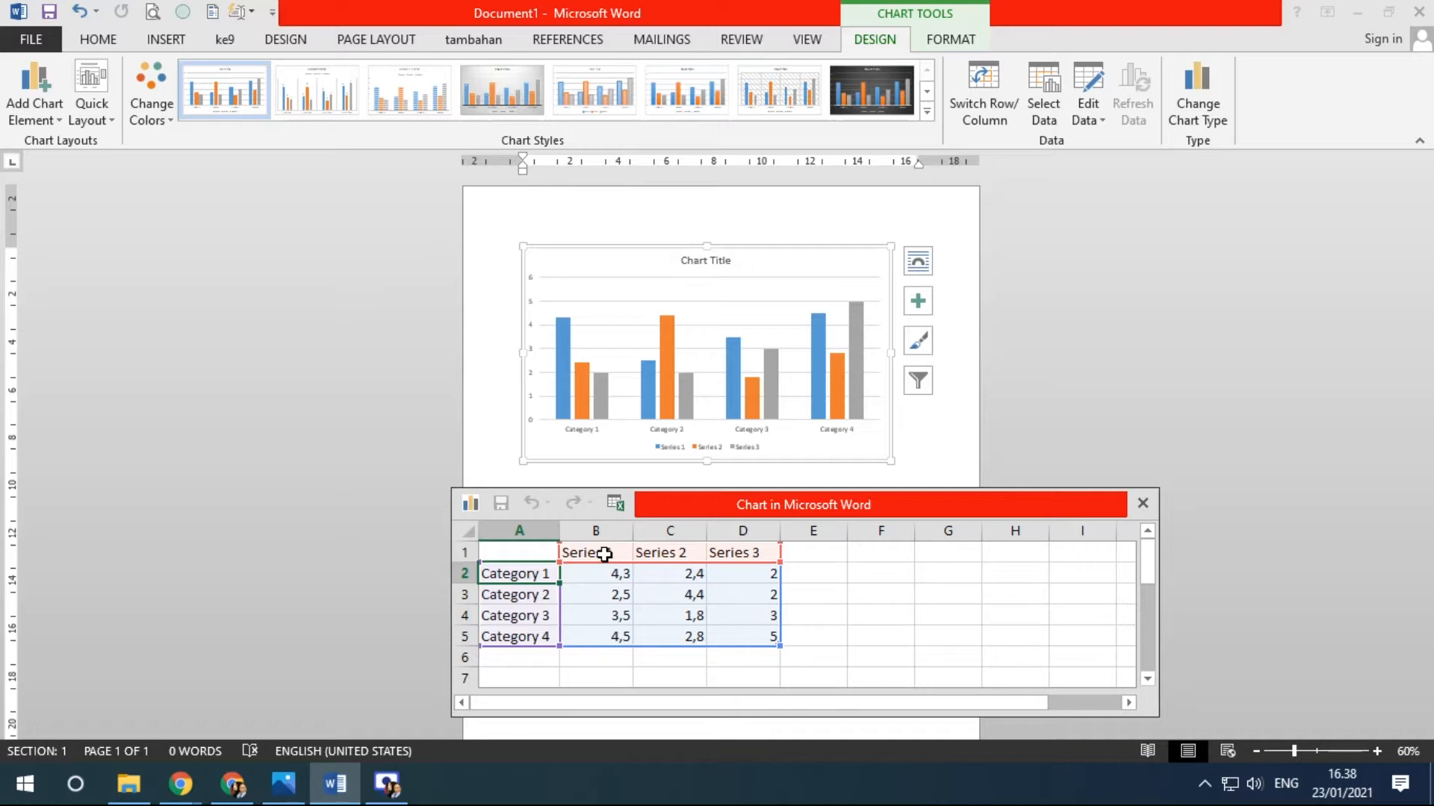
double_click(508, 575)
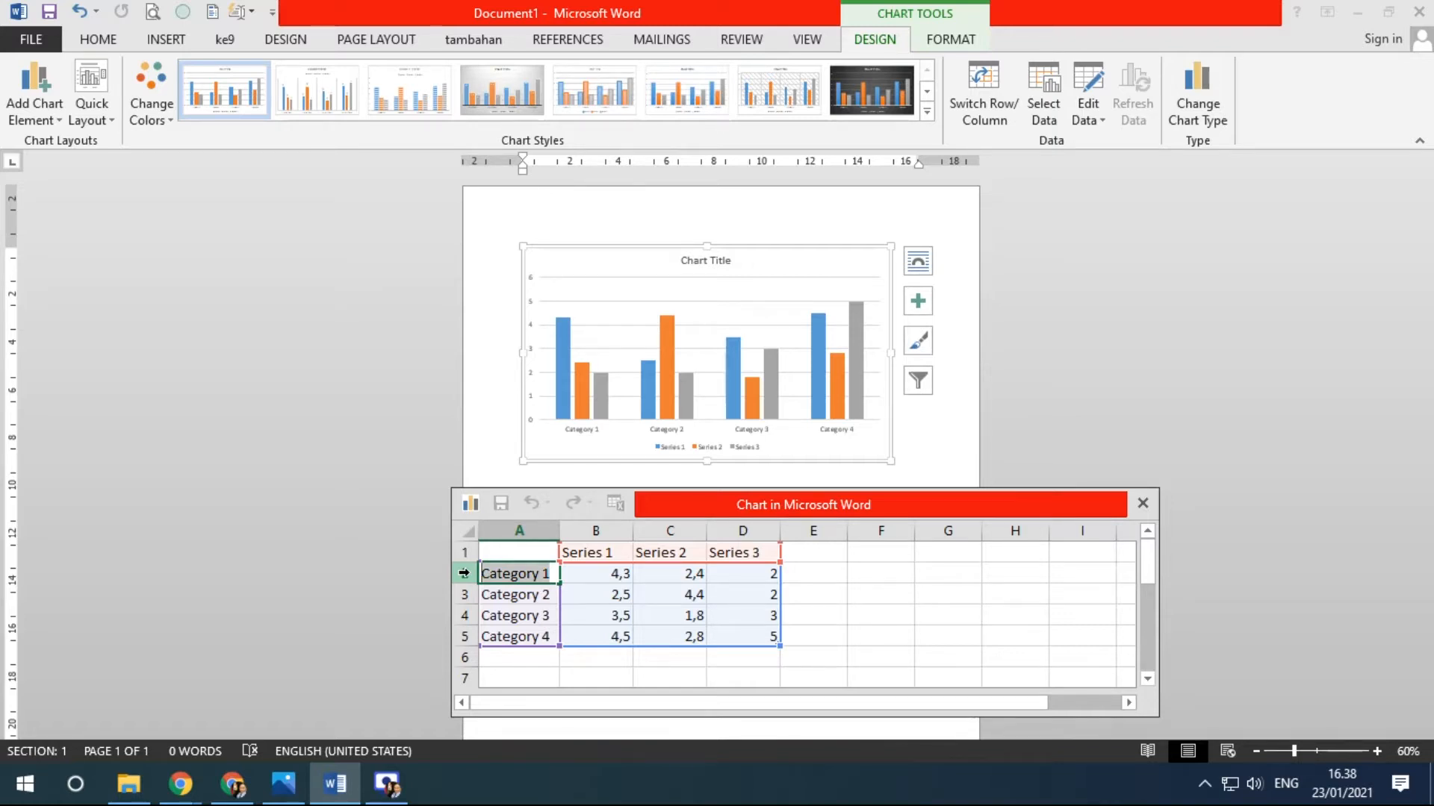
text(ma)
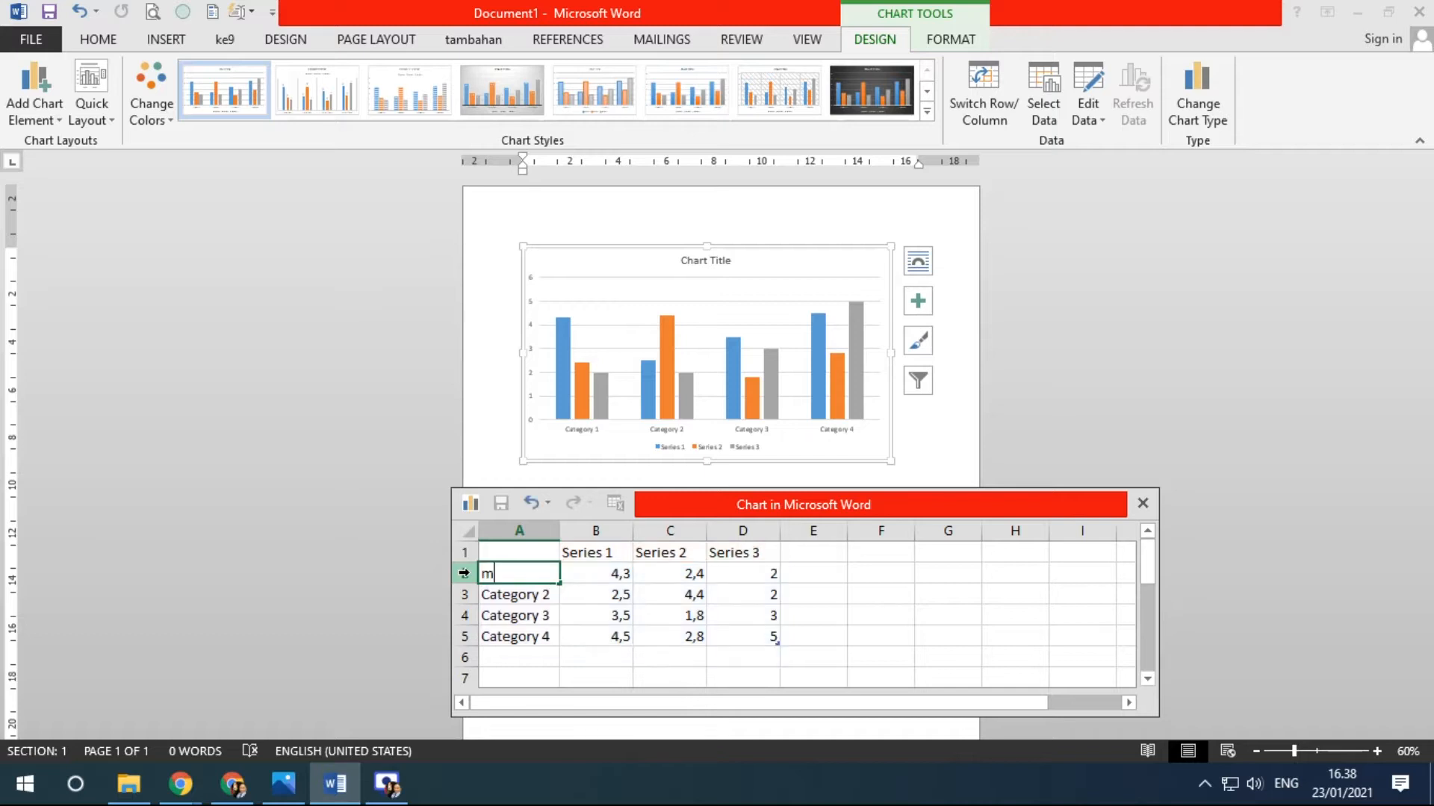
key(BackSpace)
key(BackSpace)
text(Mie Ayam)
key(Return)
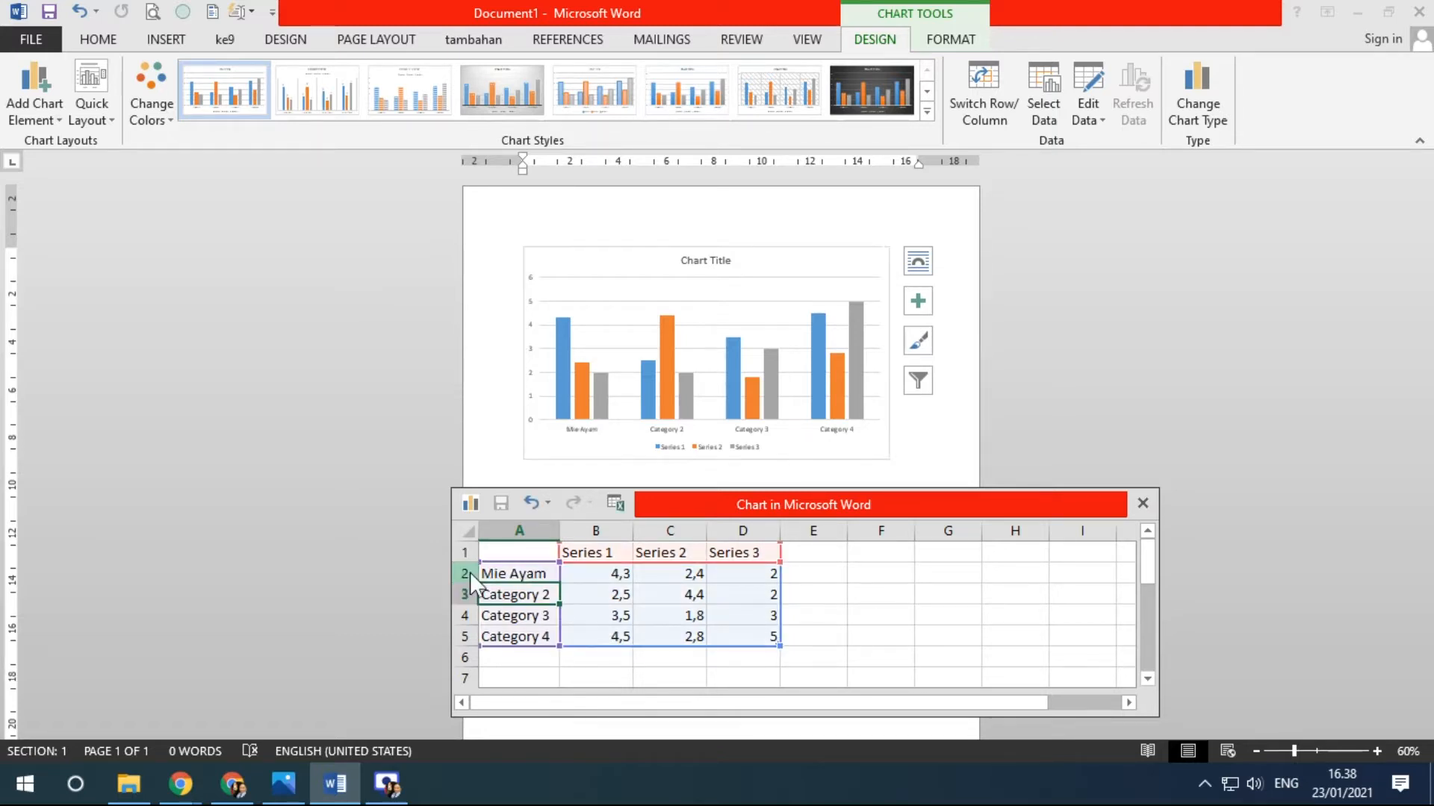
Rename the remaining three chart categories as Bakso, Sprite and Coca Cola, and close the data sheet
text(Bakso)
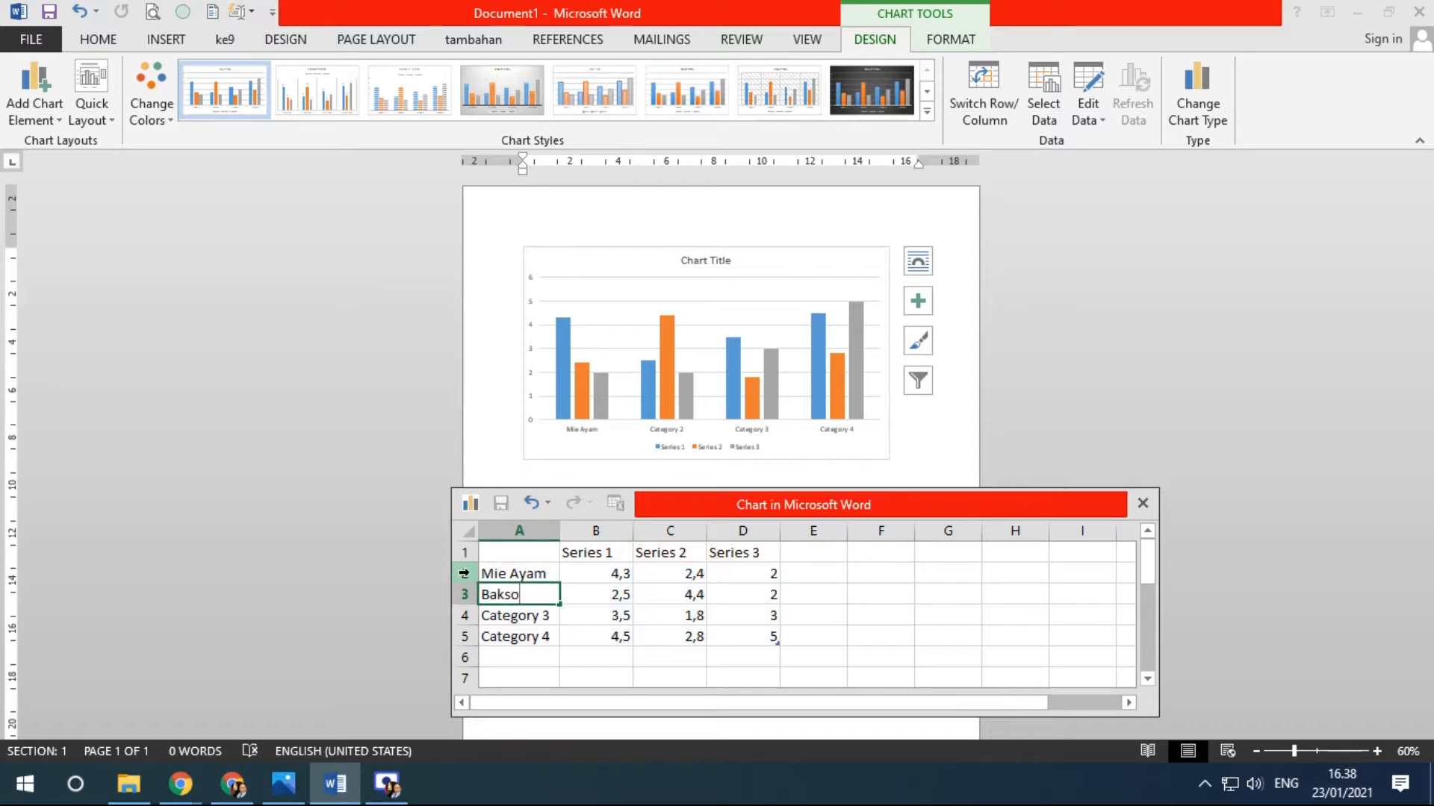
key(Return)
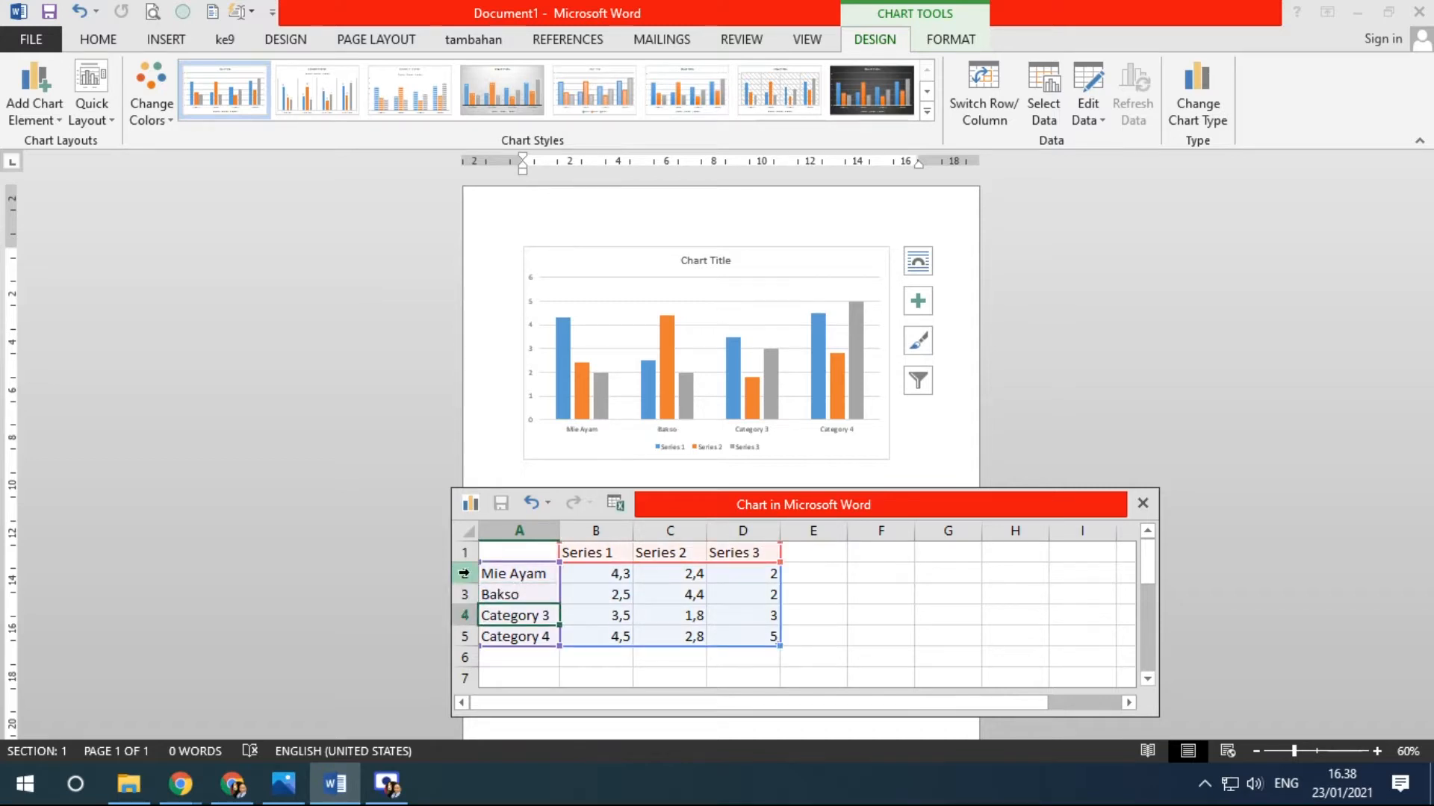
text(Sprite)
key(Return)
text(Coca Cola)
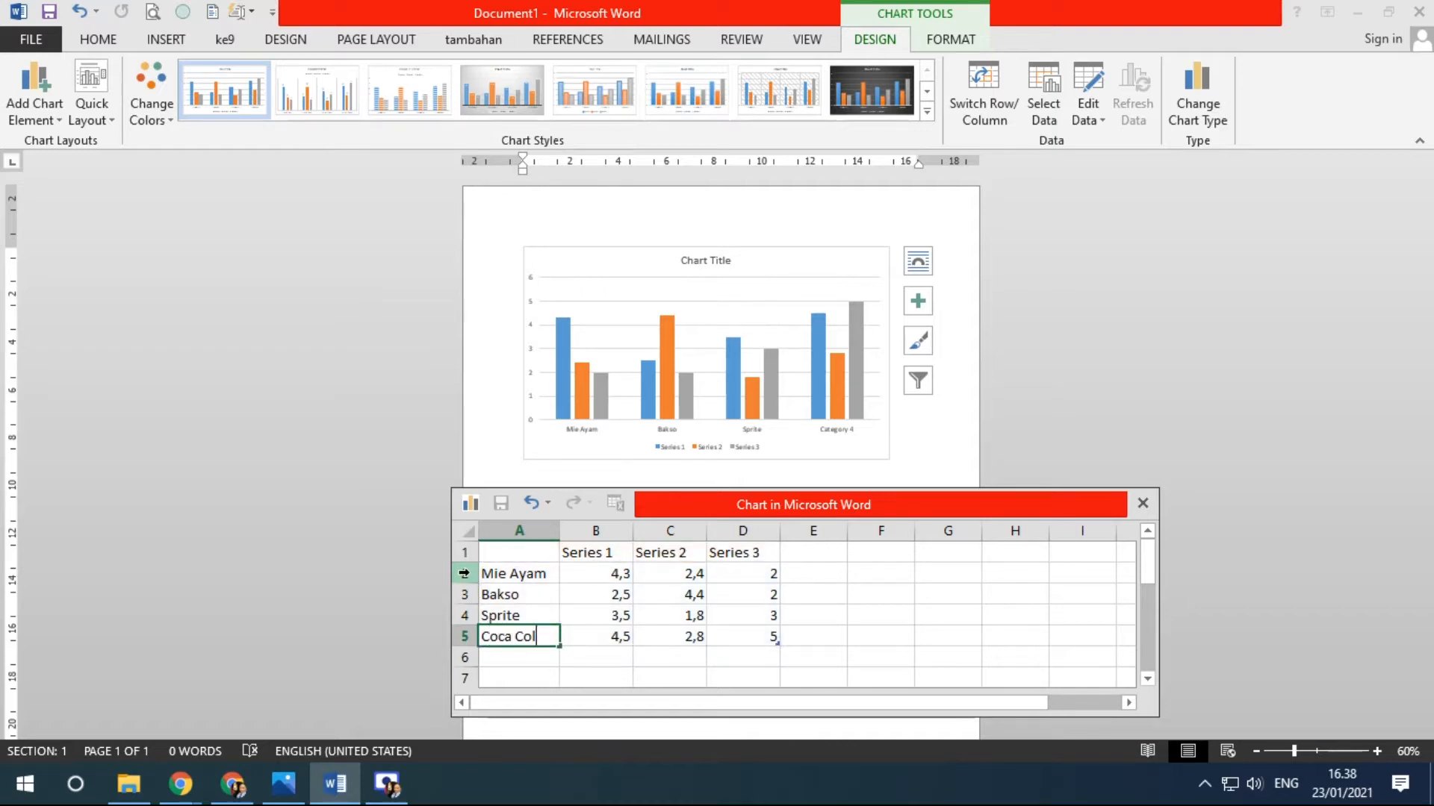
key(Return)
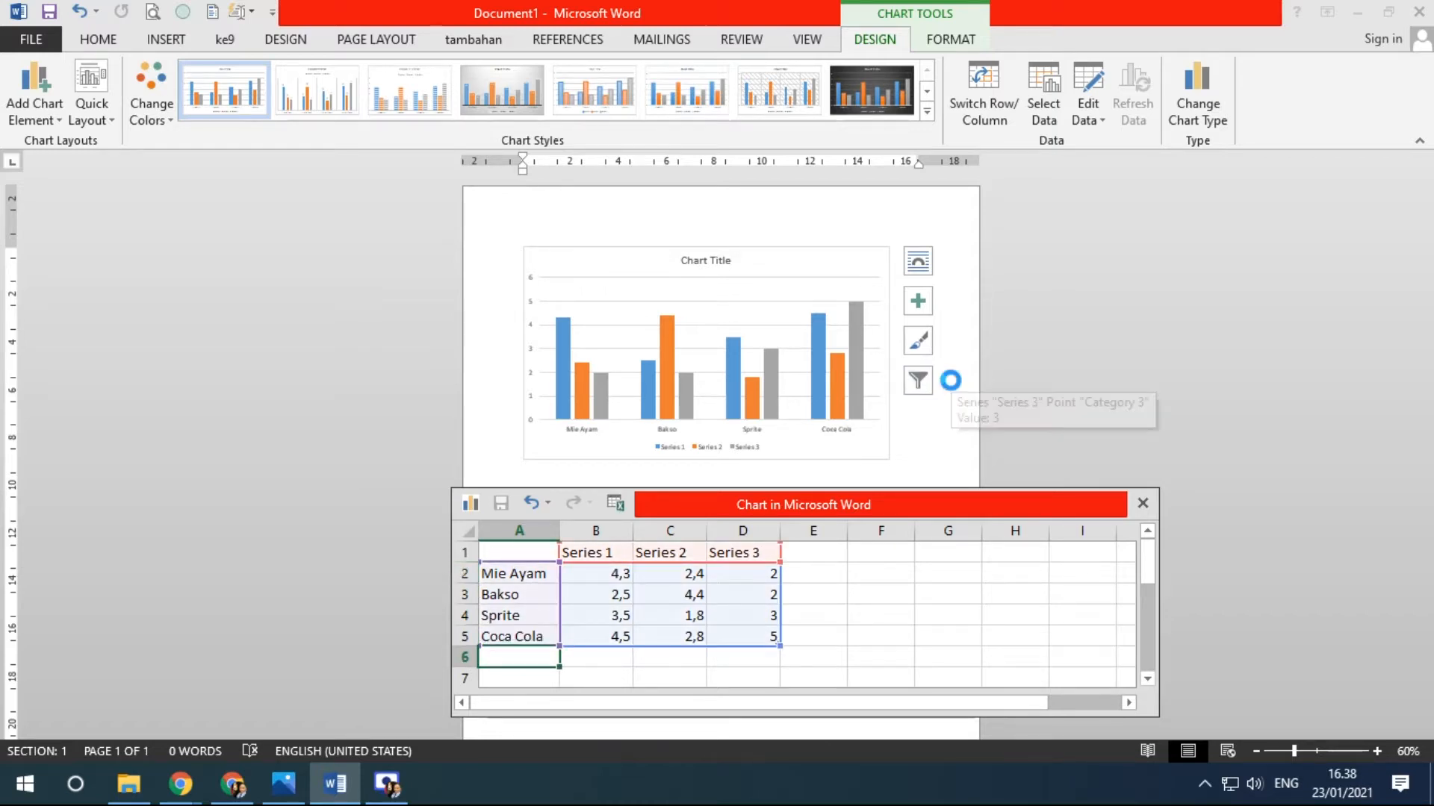
scroll(850, 597, up, 3)
scroll(850, 567, up, 1)
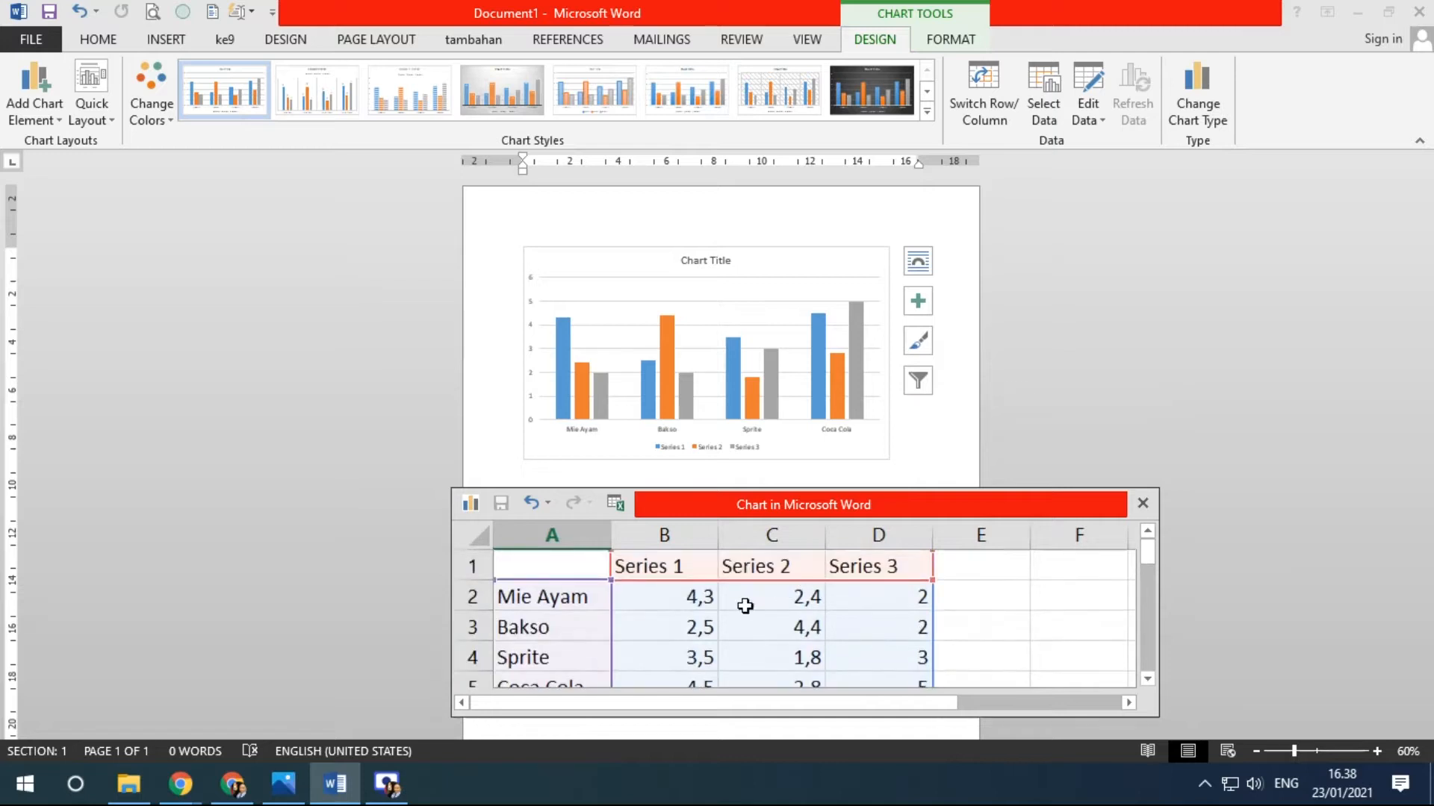
scroll(833, 596, down, 3)
scroll(637, 576, down, 1)
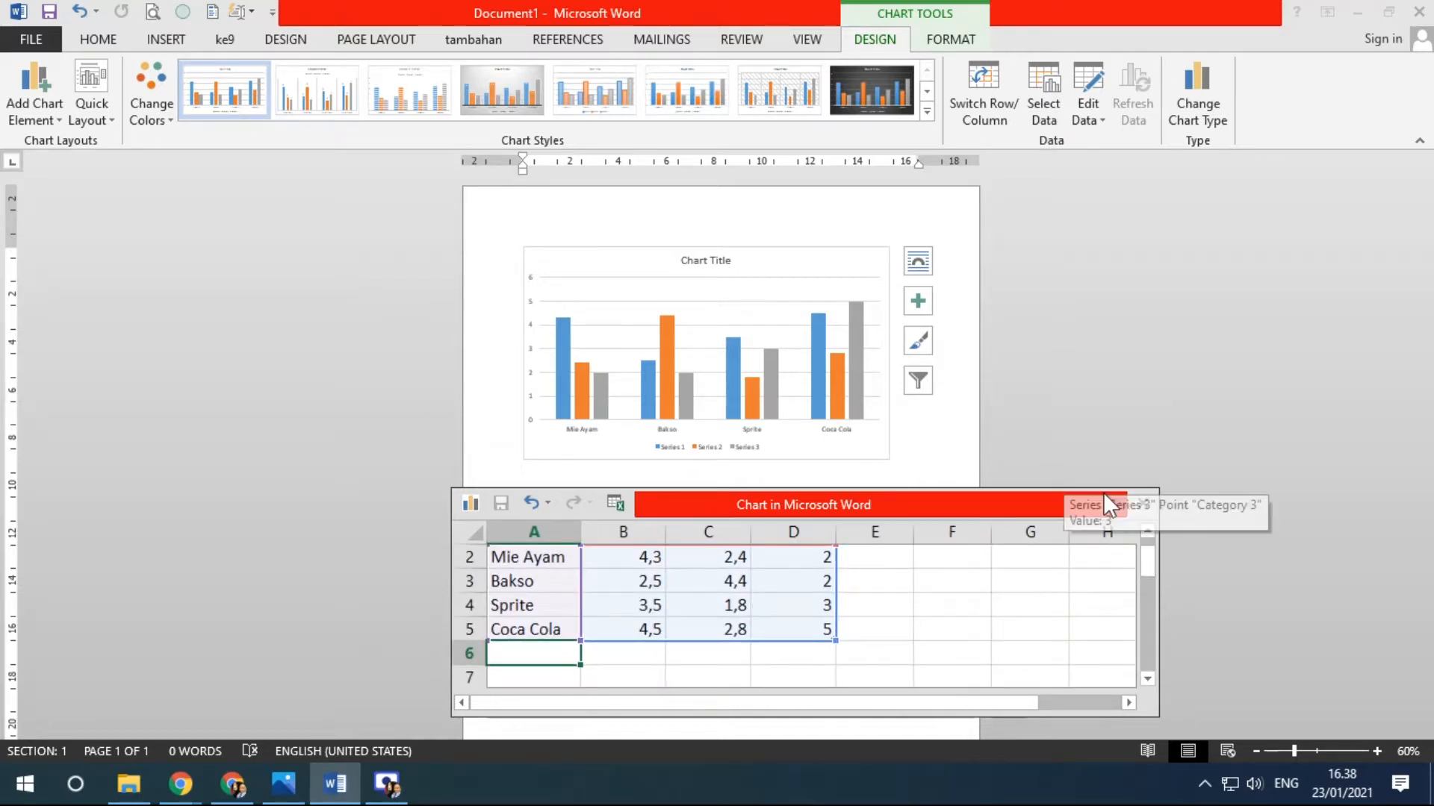
click(1142, 503)
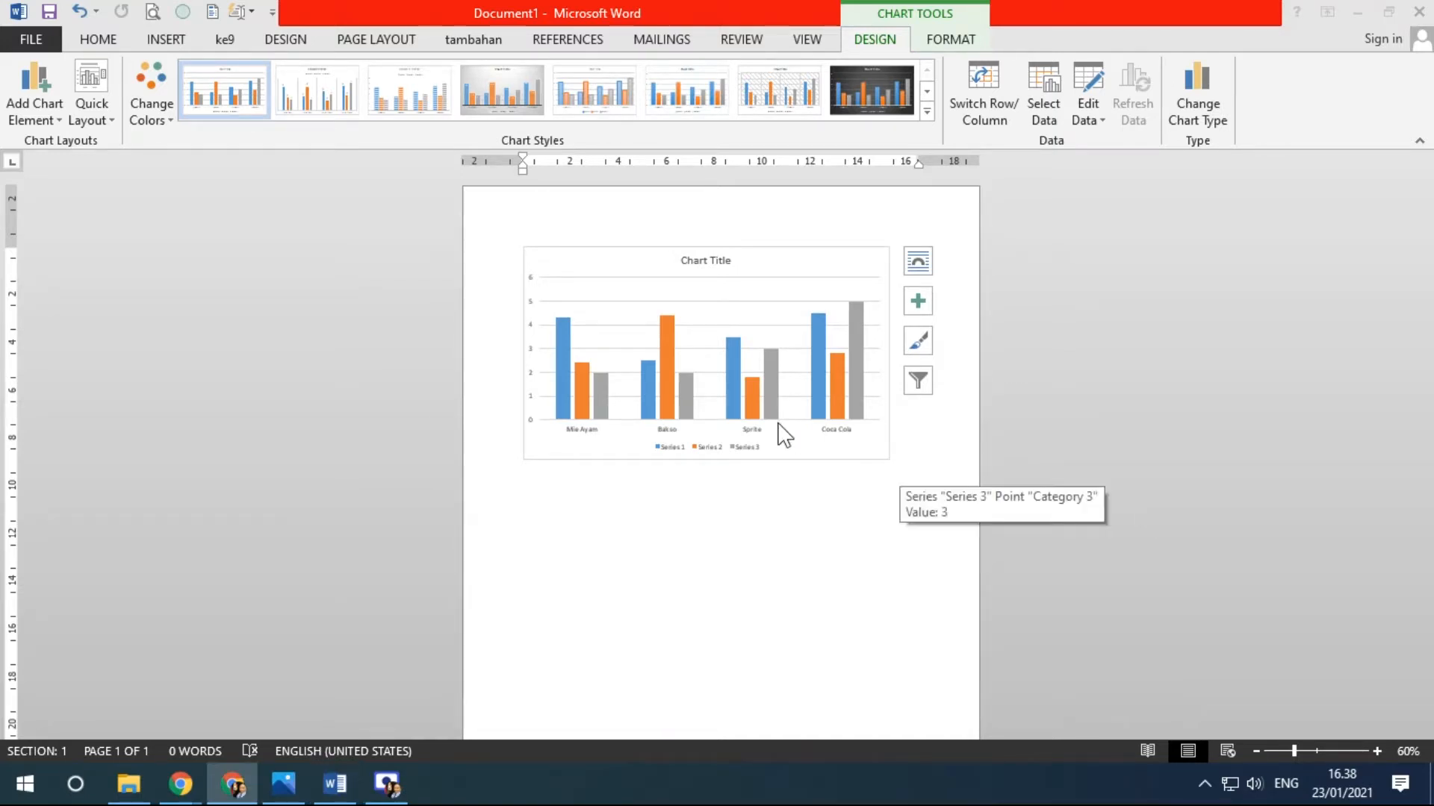
Reopen the chart's data sheet and rename the first series as Minggu 1
scroll(944, 450, up, 5)
scroll(944, 453, up, 2)
click(746, 541)
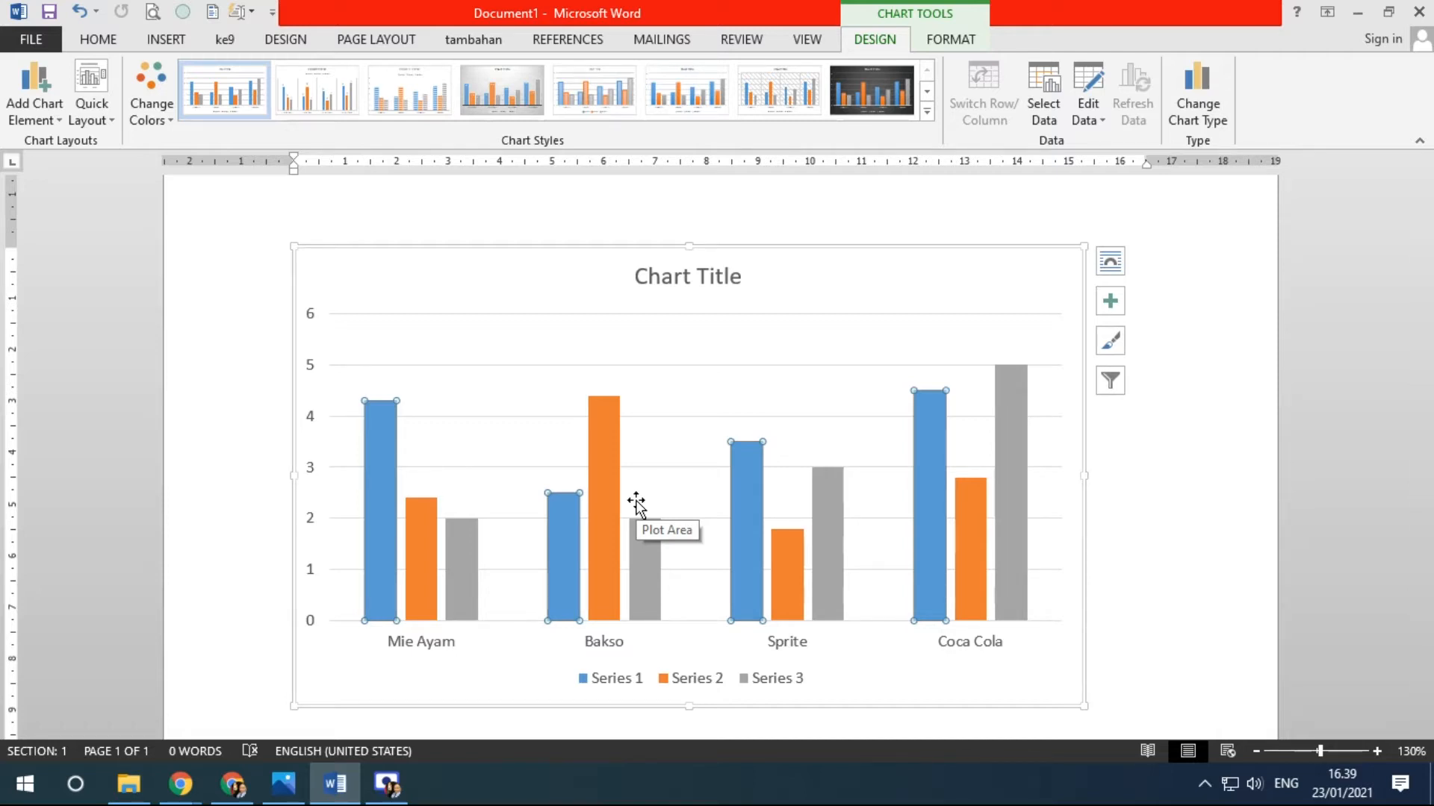
mouse_move(373, 442)
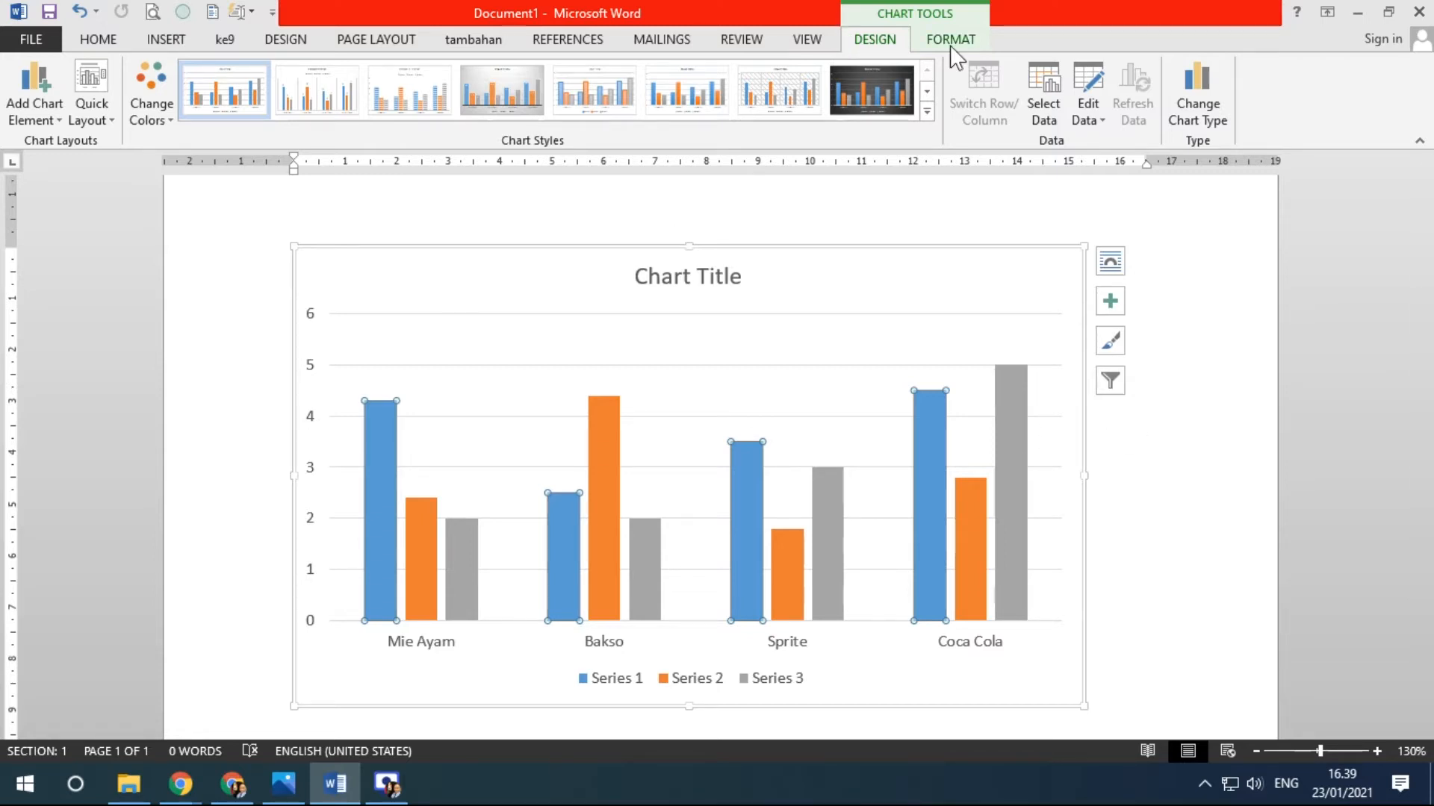
click(1095, 83)
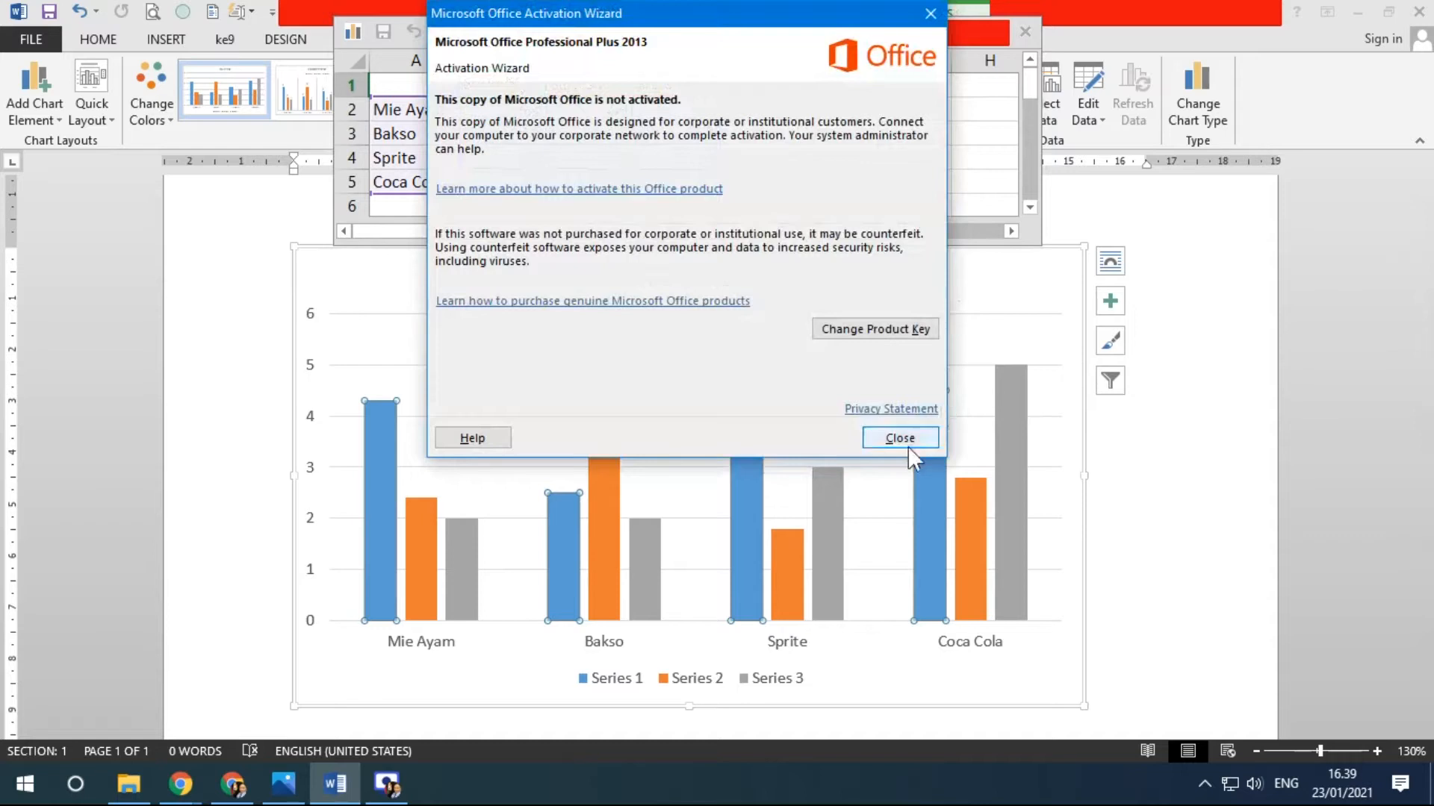
click(904, 440)
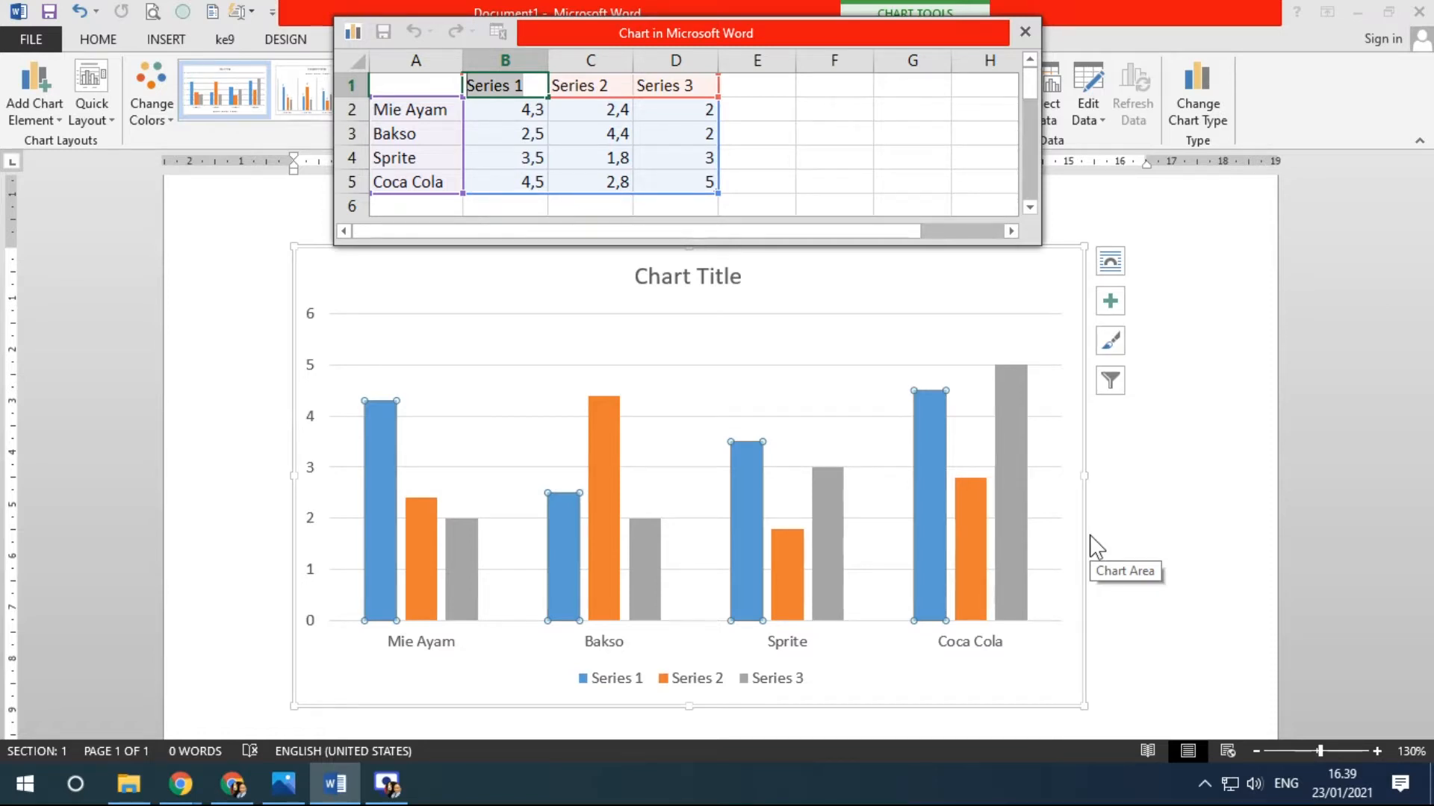
text(Mingu)
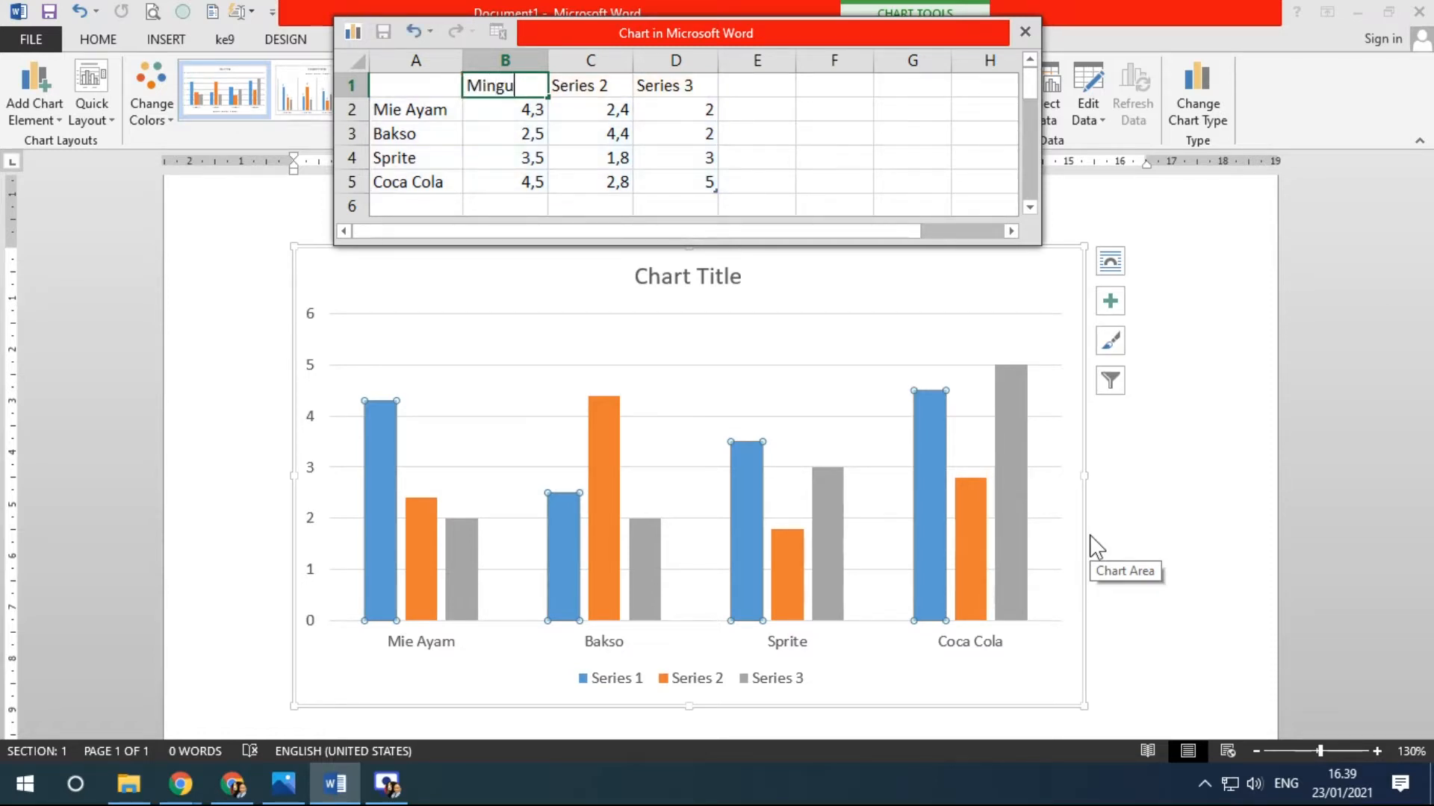
key(BackSpace)
text(ggu 1)
key(Return)
key(Up)
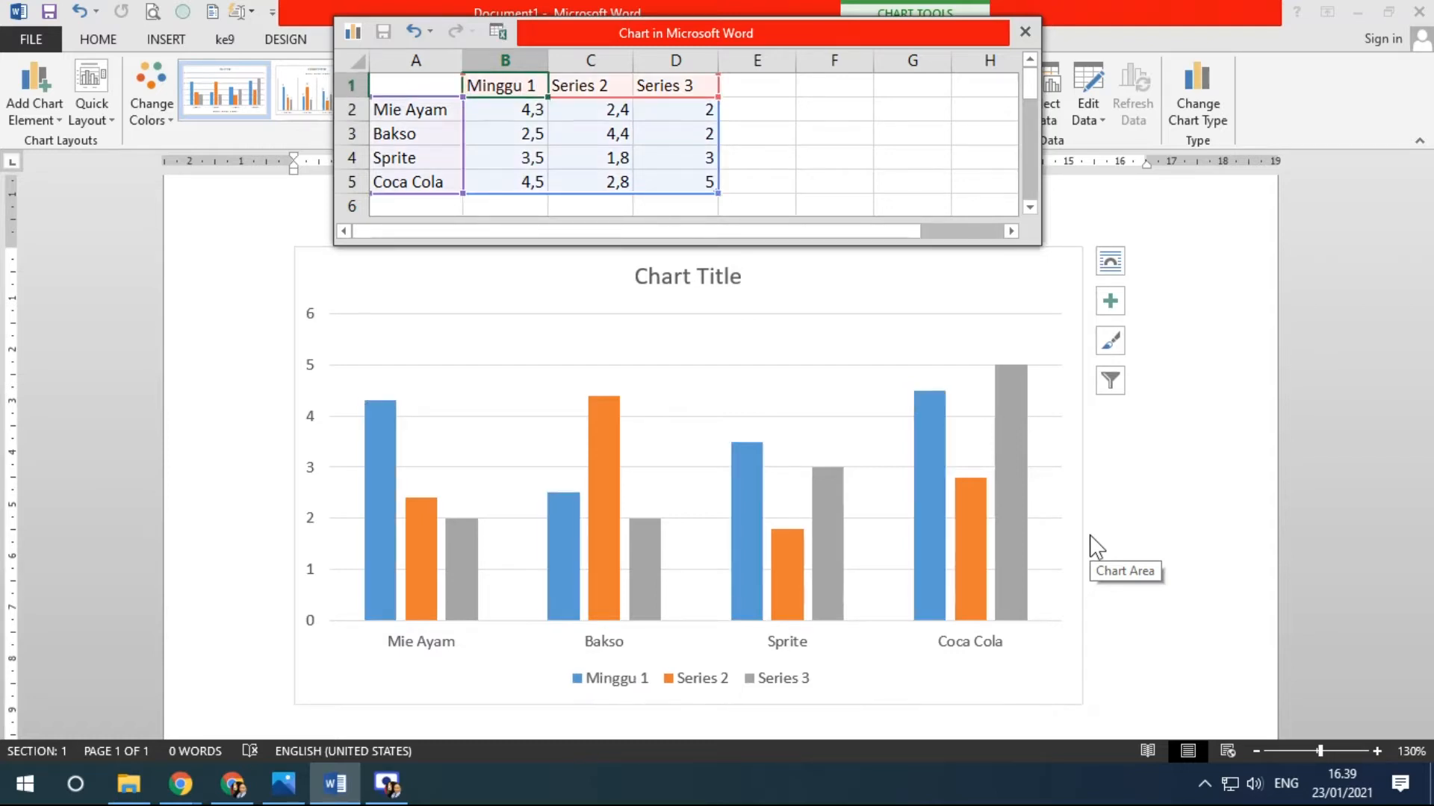
Rename the second and third series in the chart data as Minggu 2 and Minggu 3
key(Right)
text(Minggu 2)
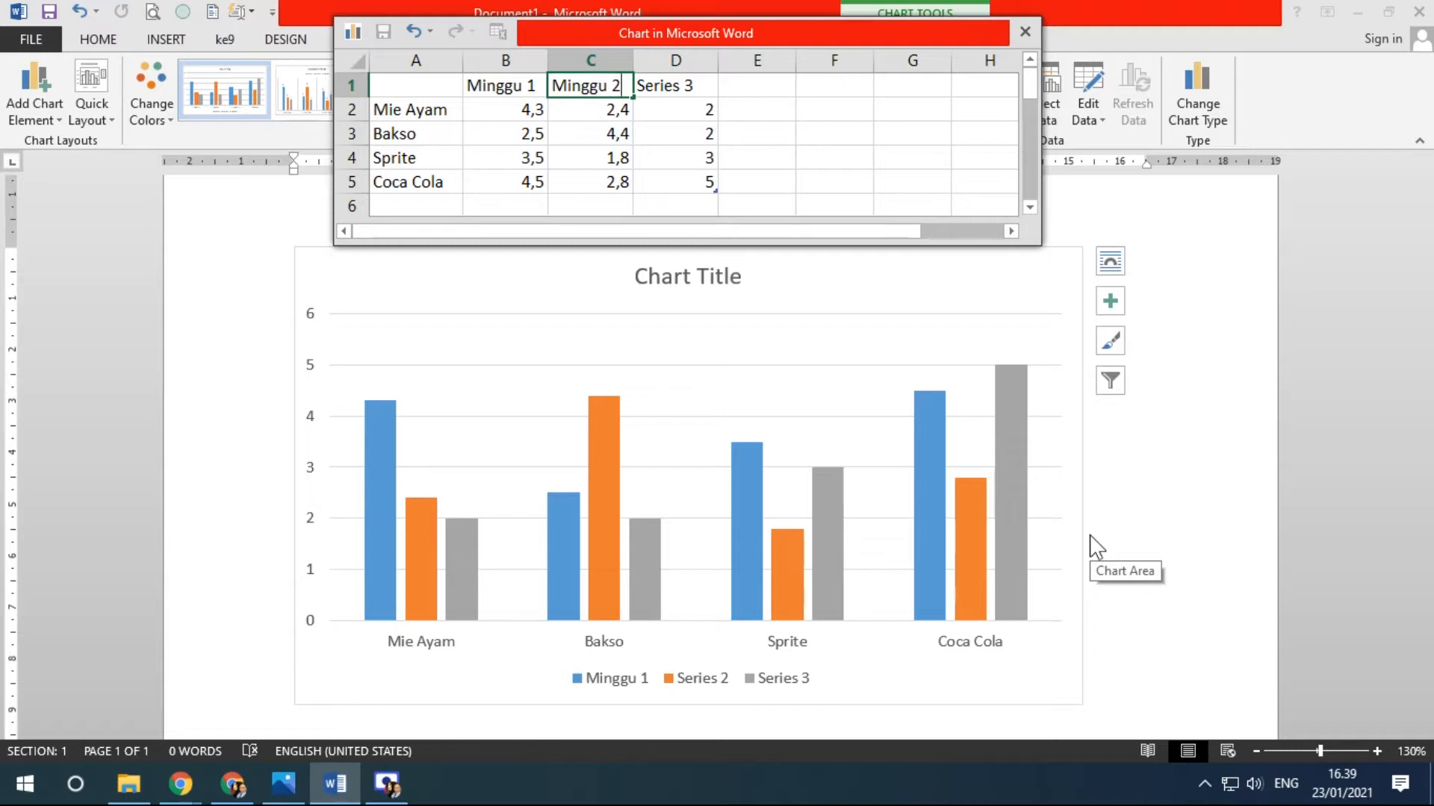
key(Right)
text(Min)
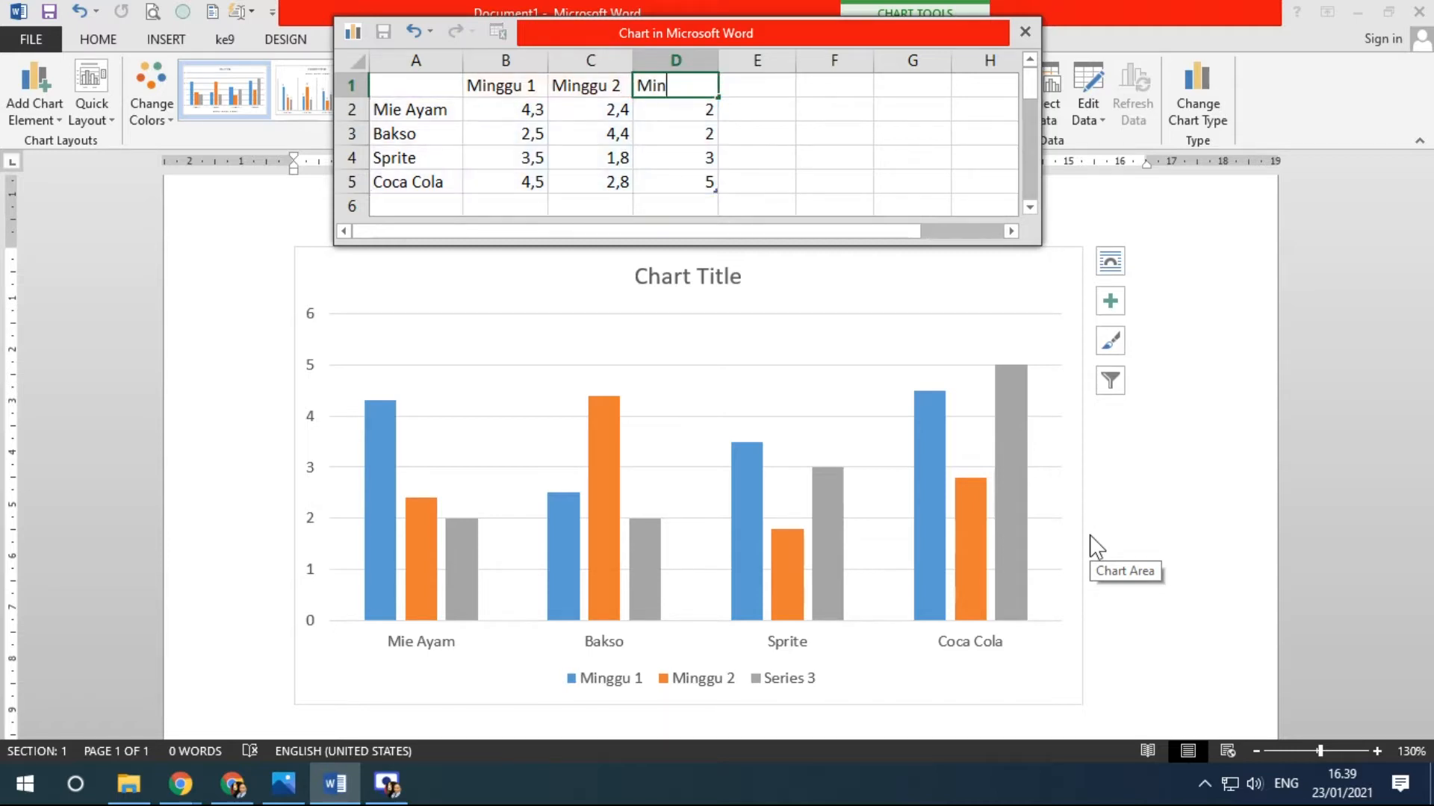
text(ggu 3)
key(Right)
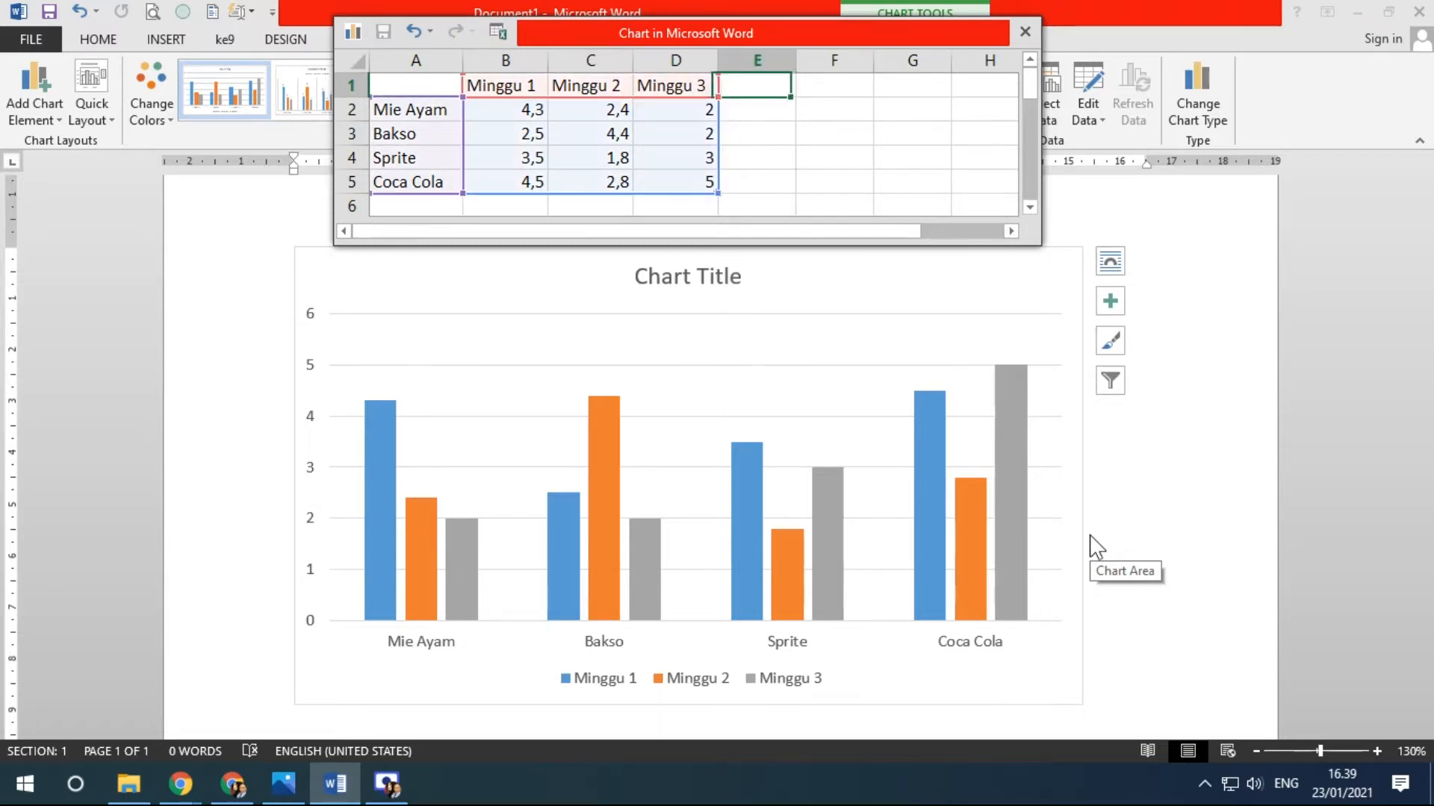
Add a fourth series named Minggu 4 with values 3, 5, 2 and 1 for the four categories, and close the data sheet
text(Minggu 4)
key(Return)
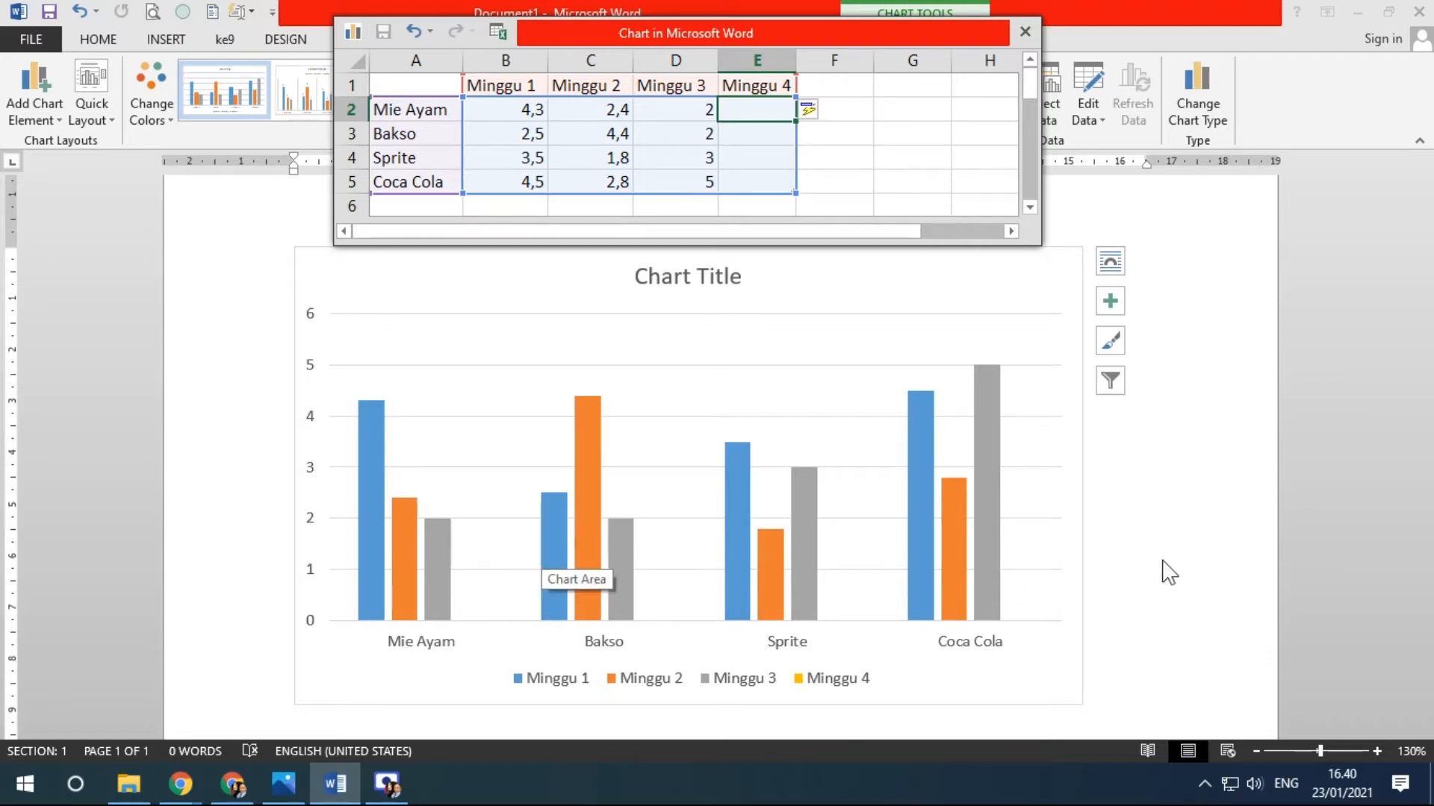
text(3)
key(Return)
text(5)
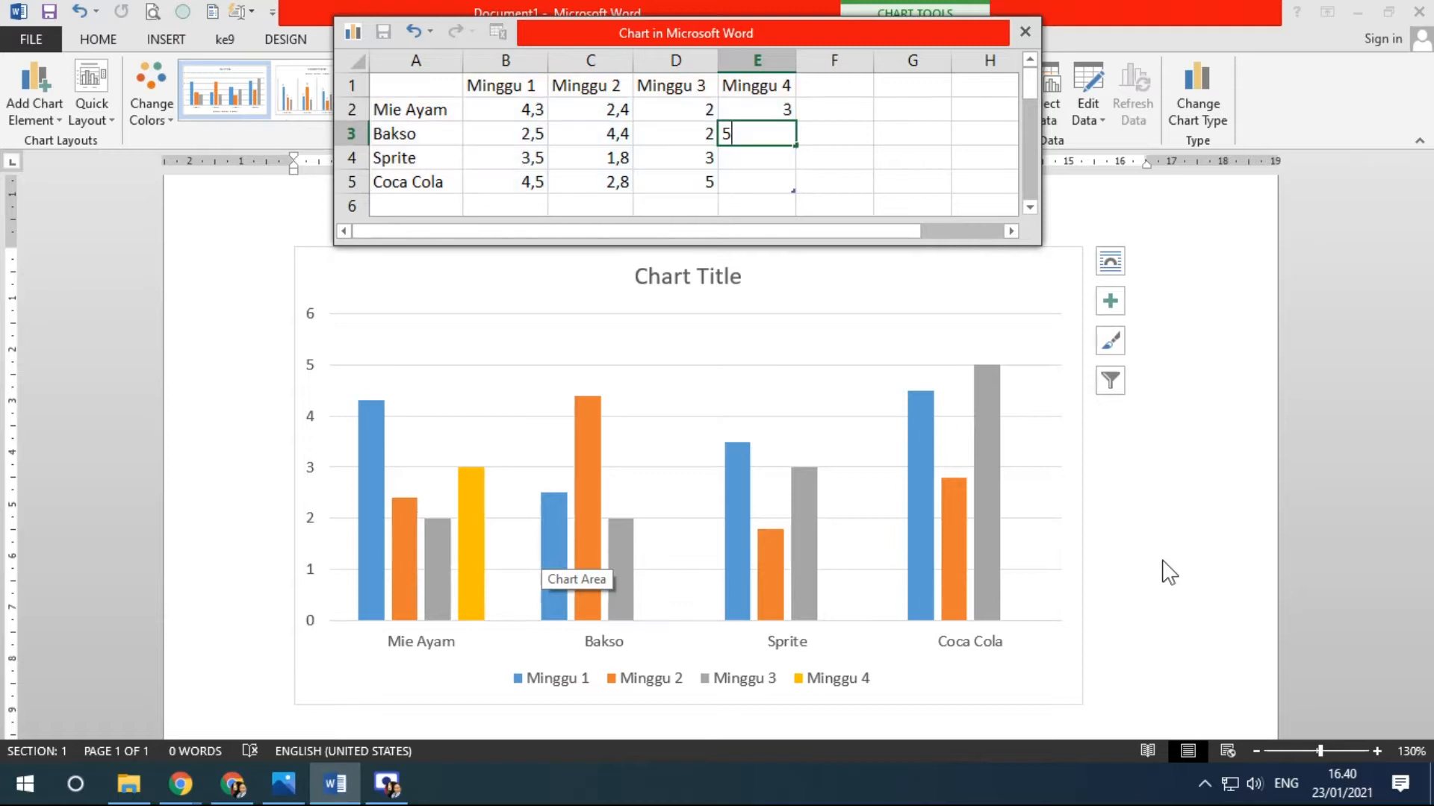
key(Return)
text(2)
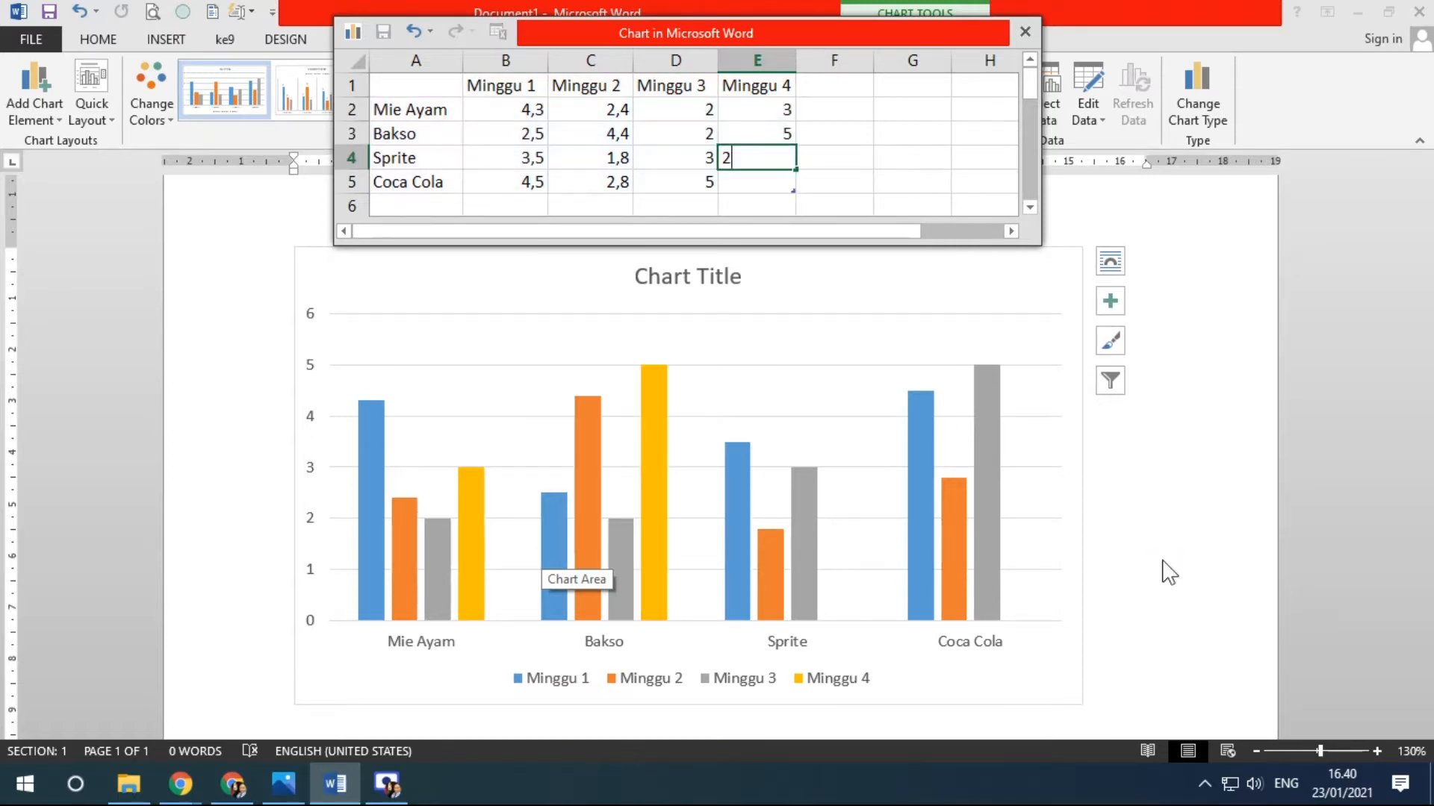
key(Return)
text(1)
key(Return)
key(Up)
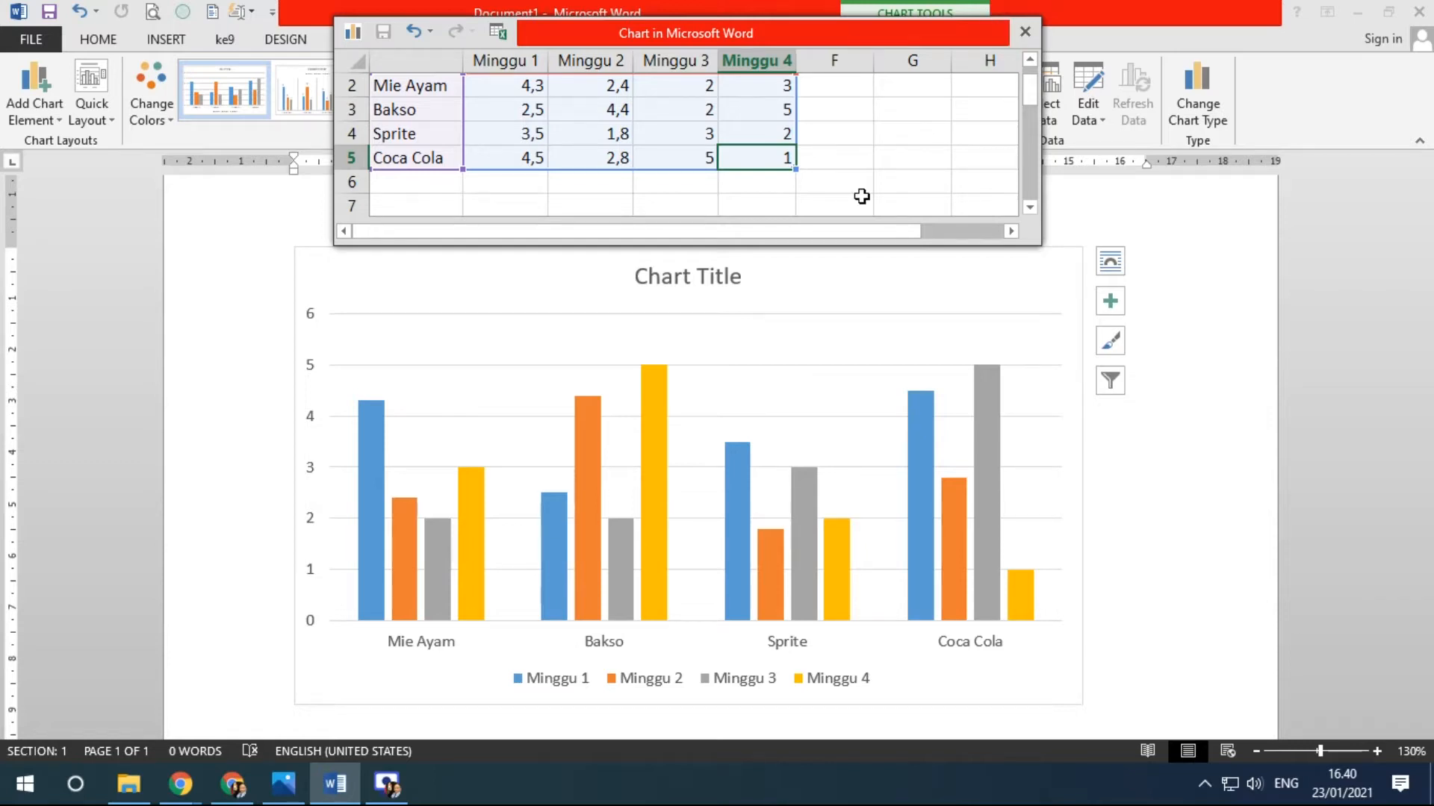
scroll(862, 197, up, 1)
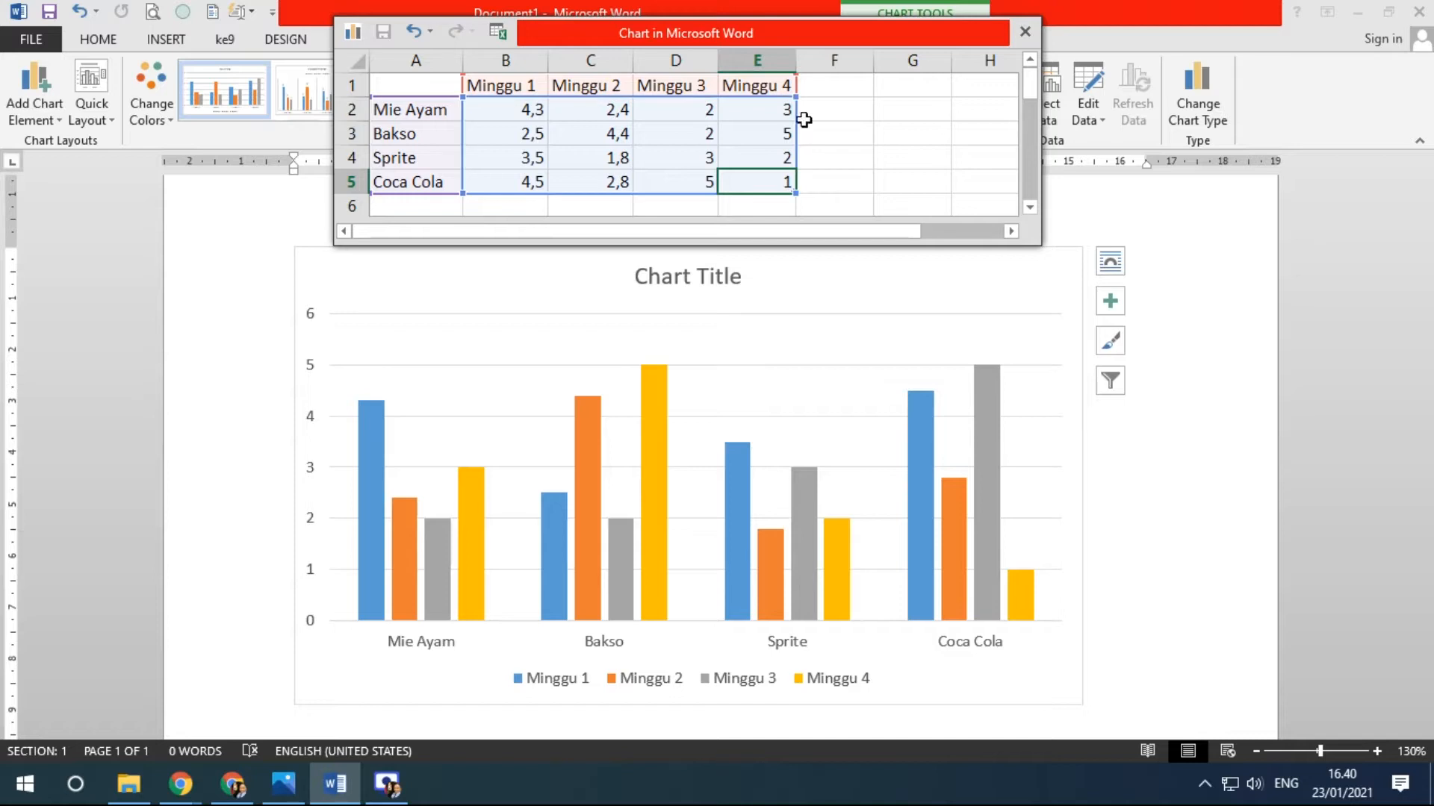
click(1026, 34)
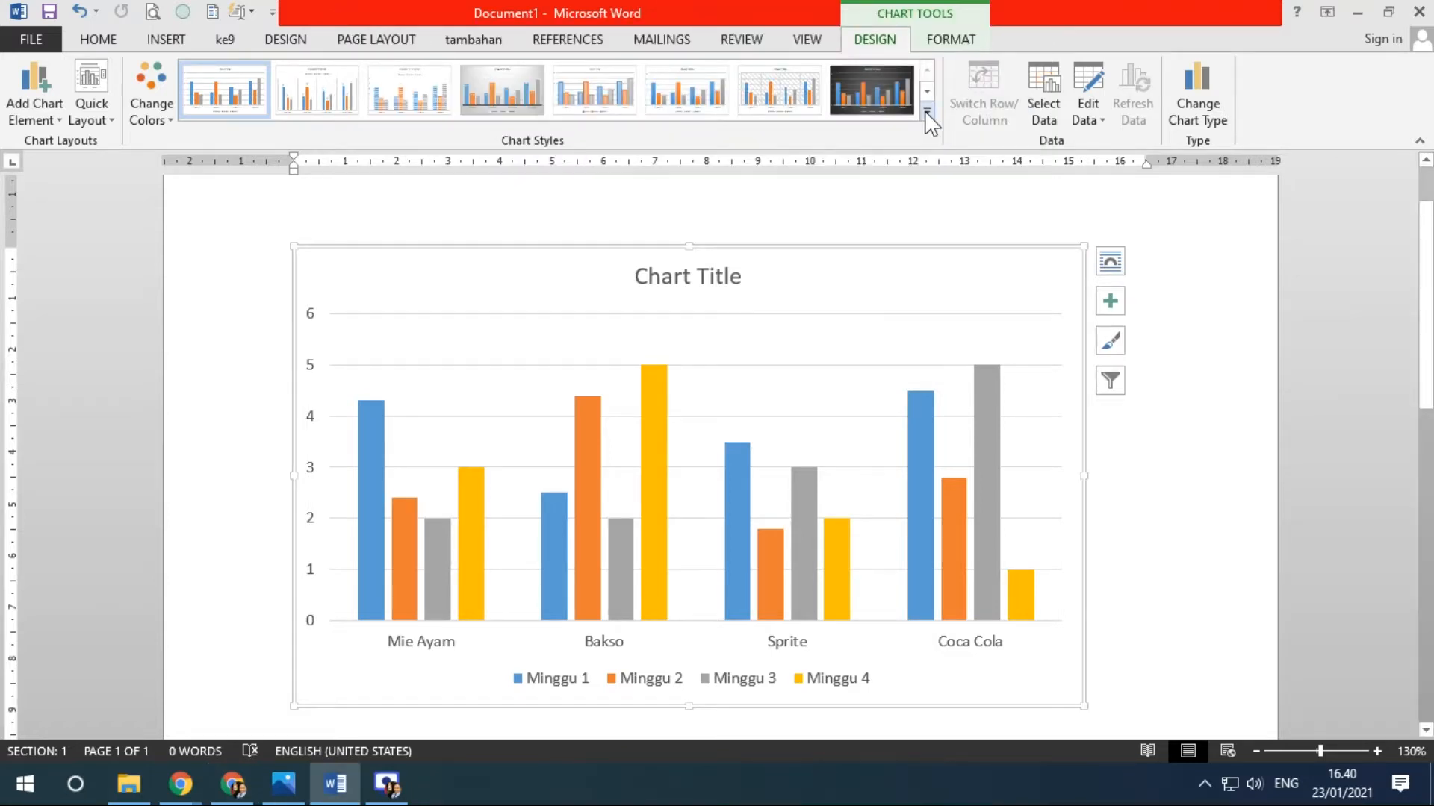
Apply Style 6 to the column chart, keeping its current colour set
click(926, 111)
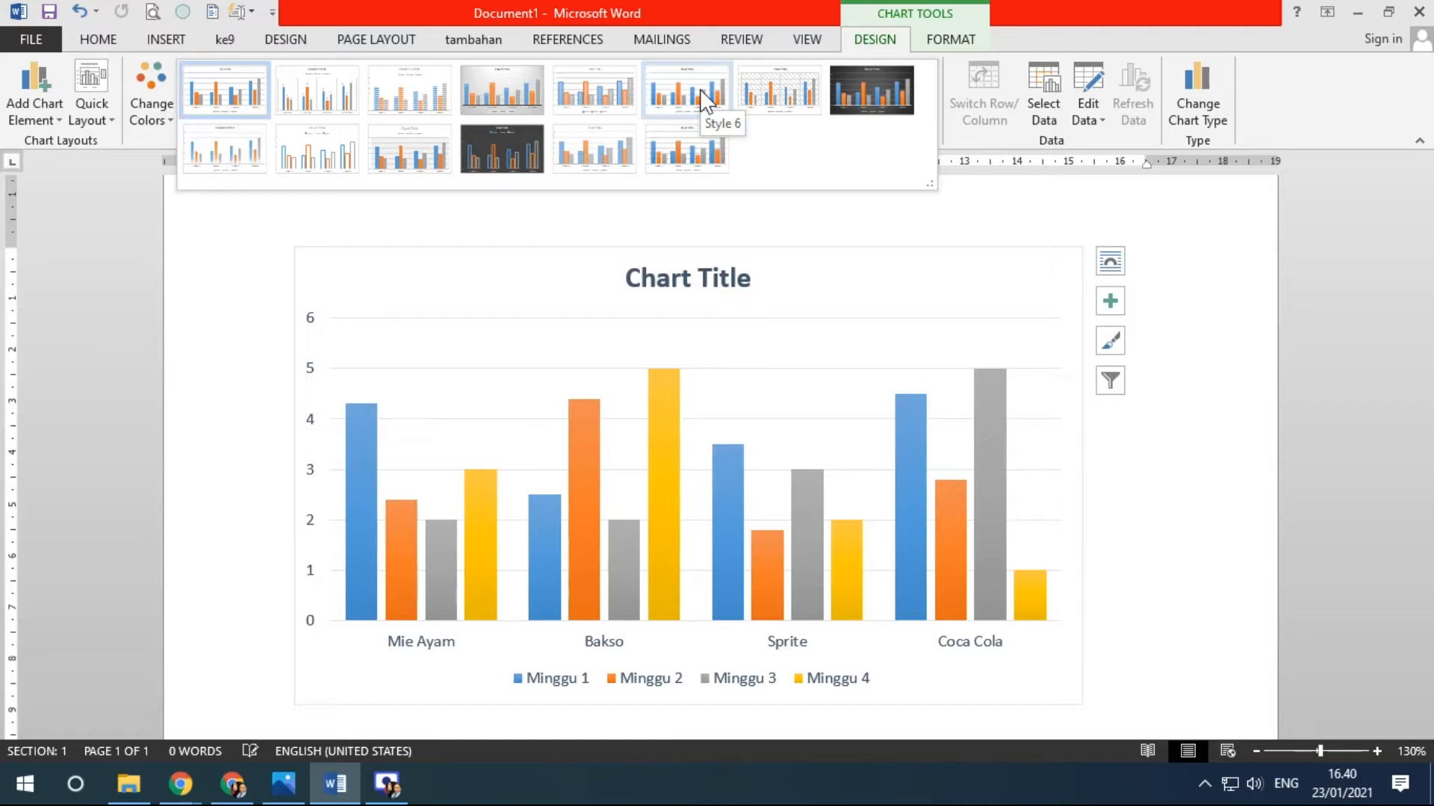
click(700, 88)
click(169, 120)
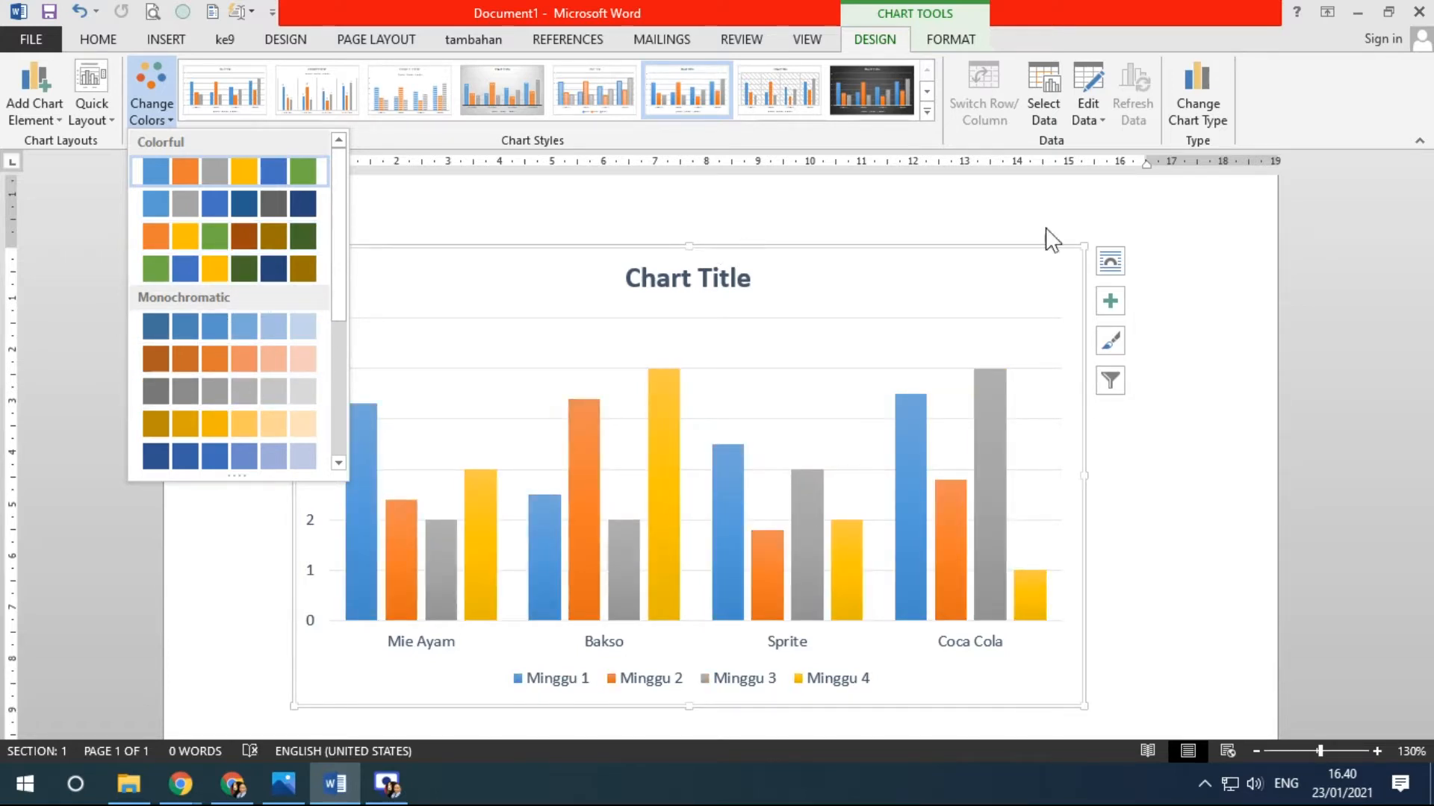
click(1267, 407)
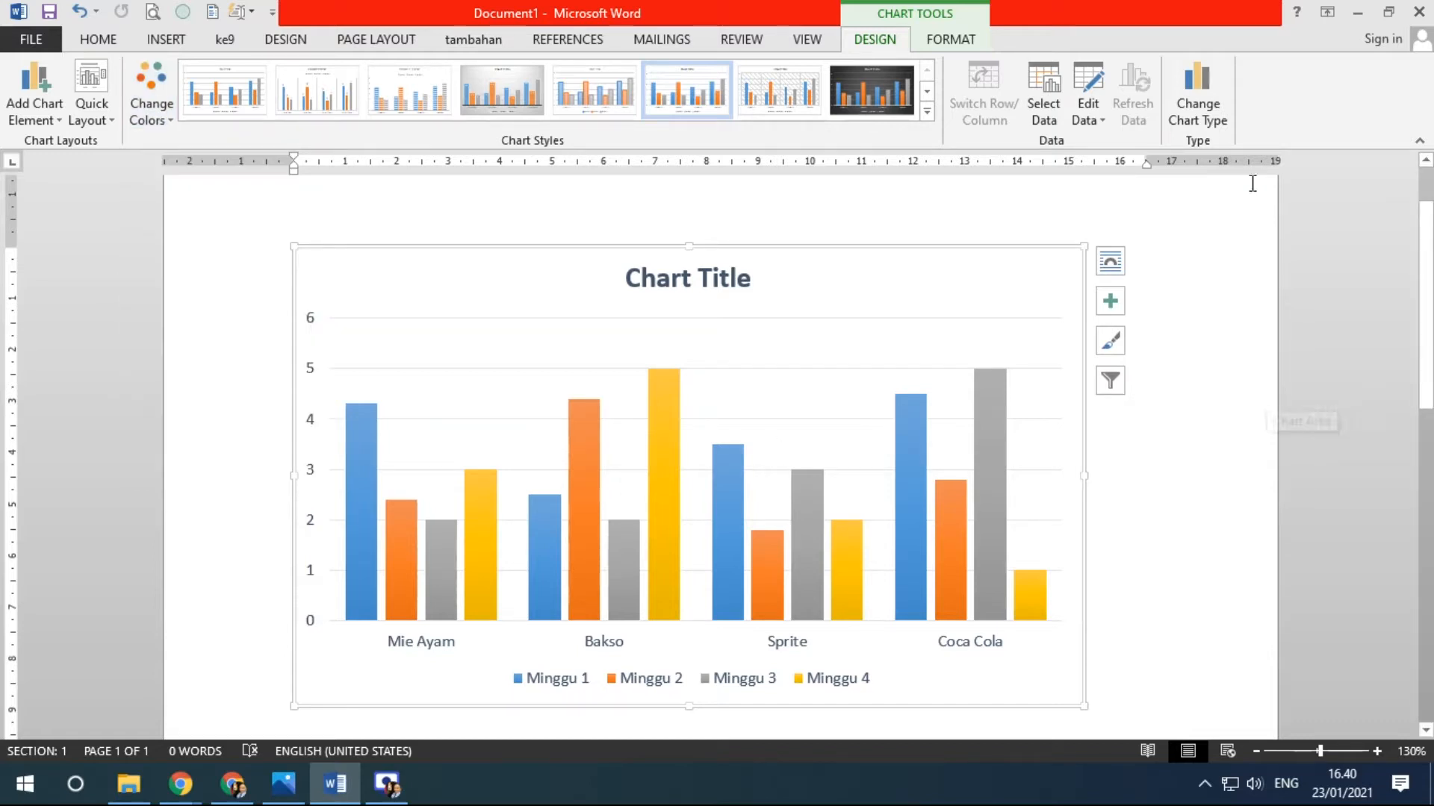
Change the chart type from clustered column to a basic Line chart
click(1215, 118)
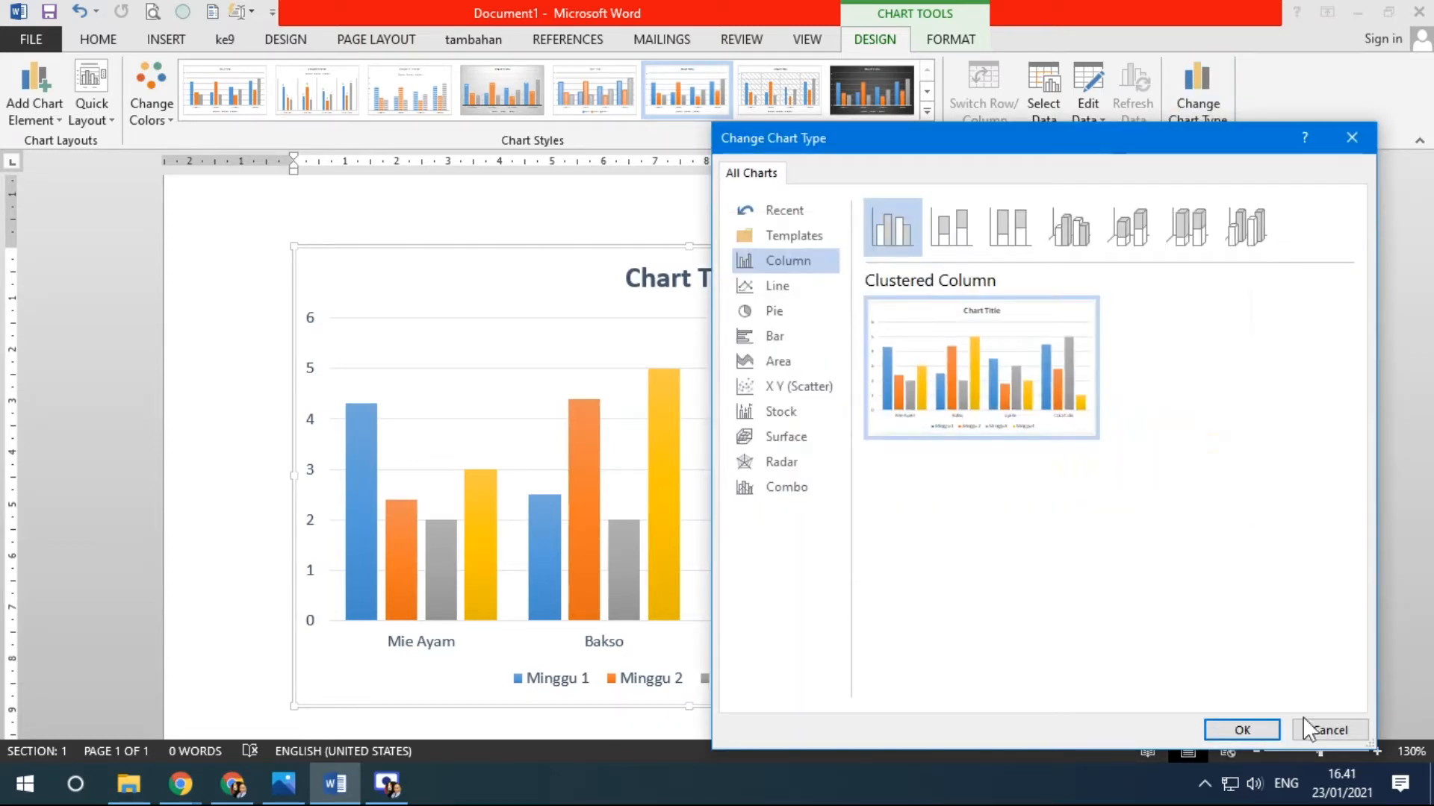
click(755, 289)
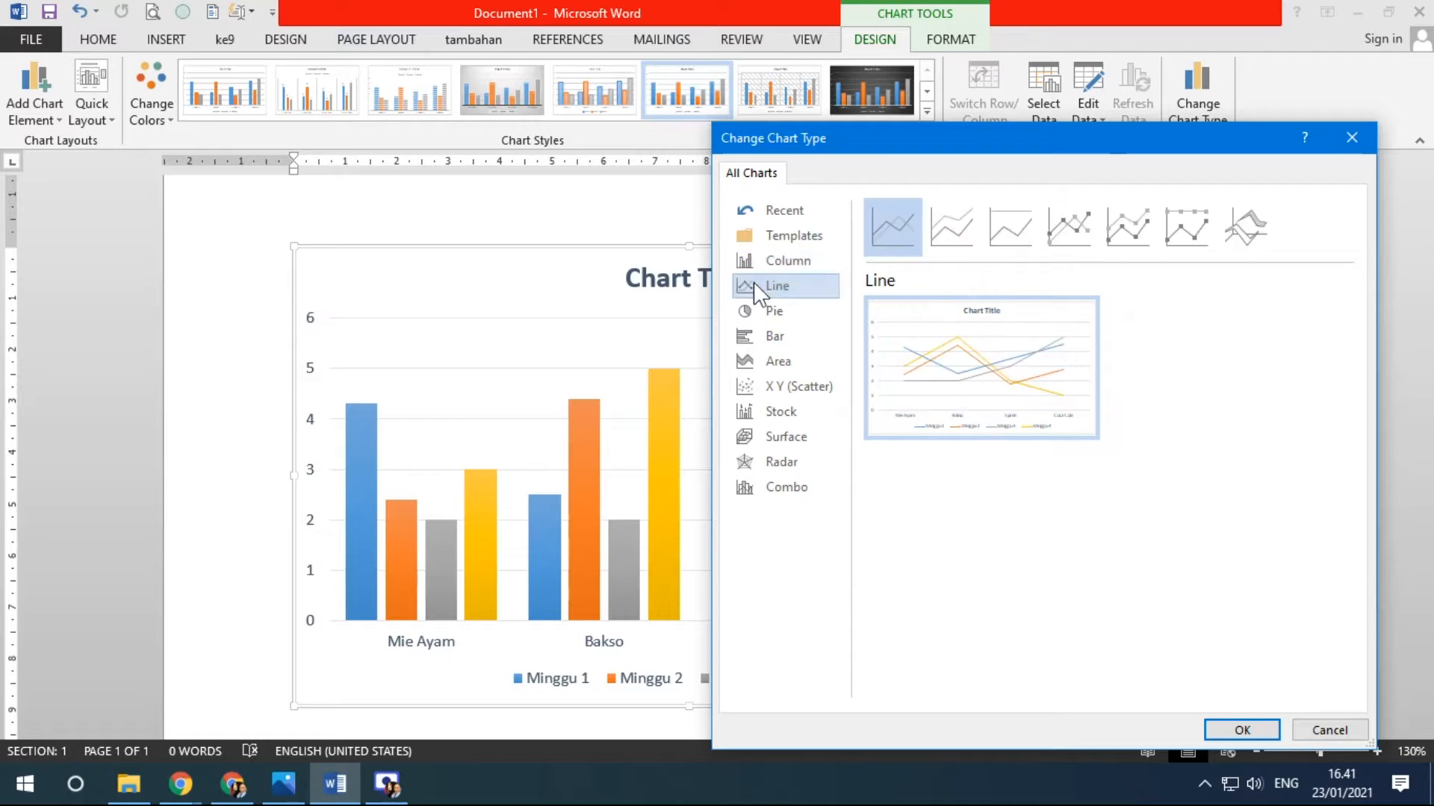
mouse_move(975, 388)
click(1235, 735)
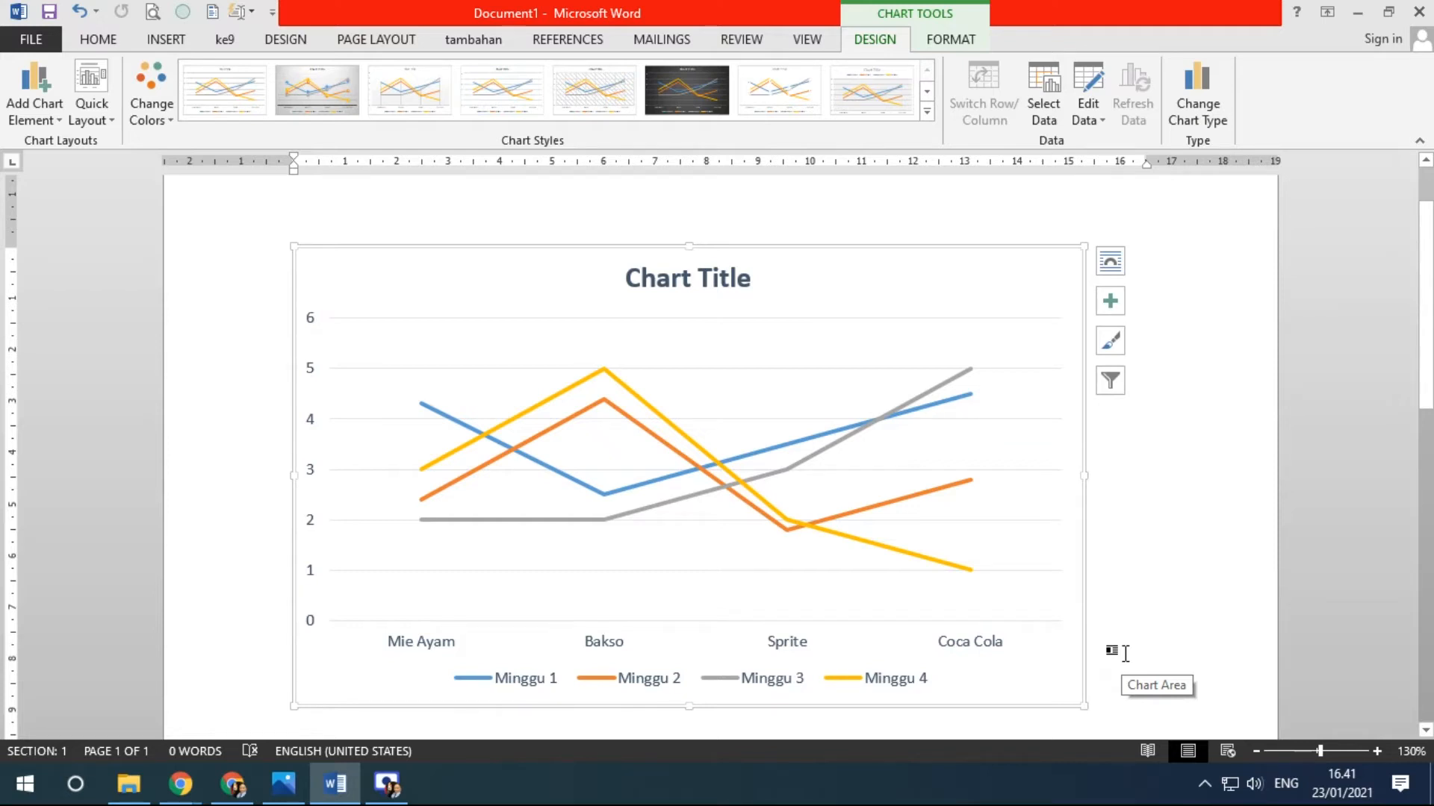
Replace the chart title with "Grafik Penjualan Bulan Januari 2021" and close the title formatting pane
double_click(661, 281)
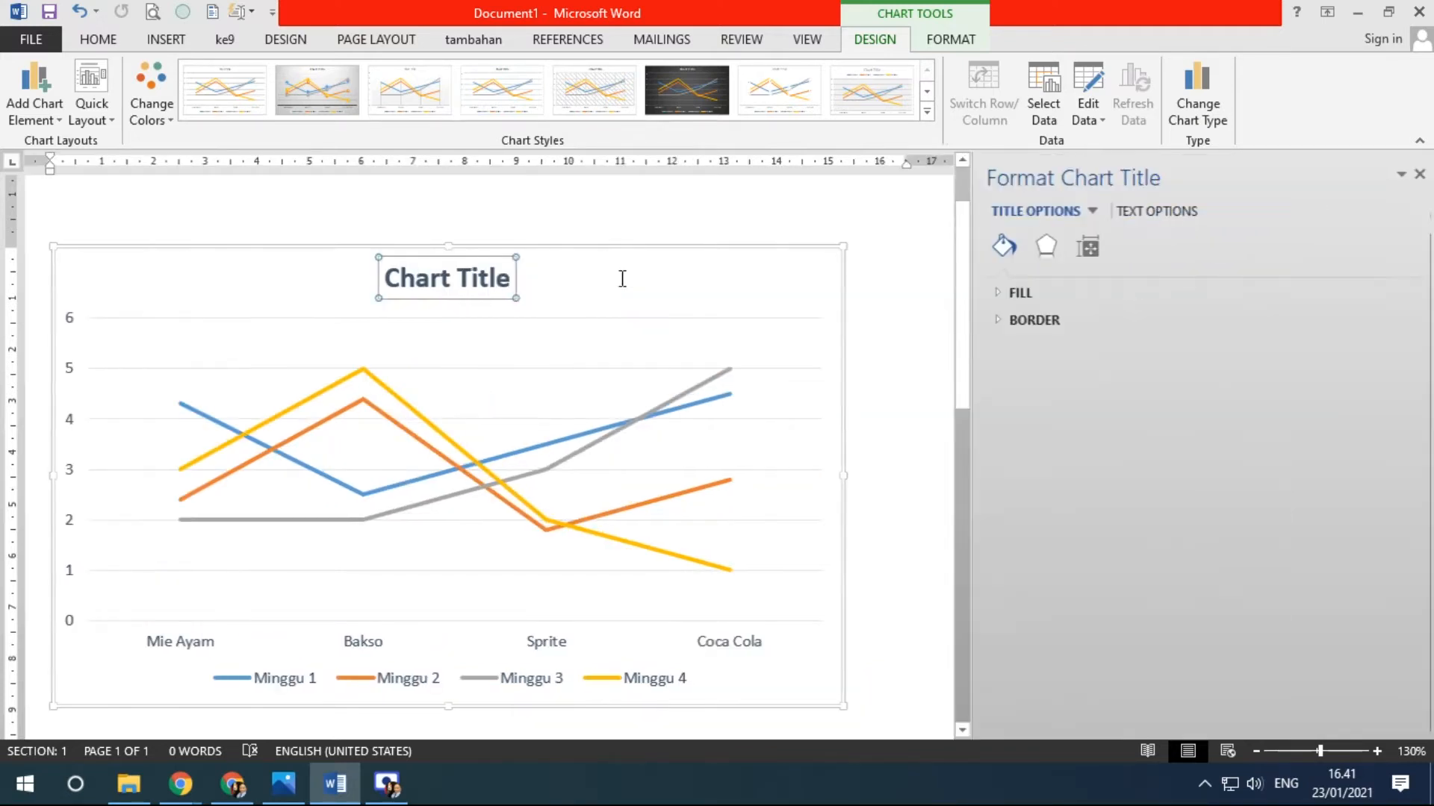
drag(387, 278, 507, 282)
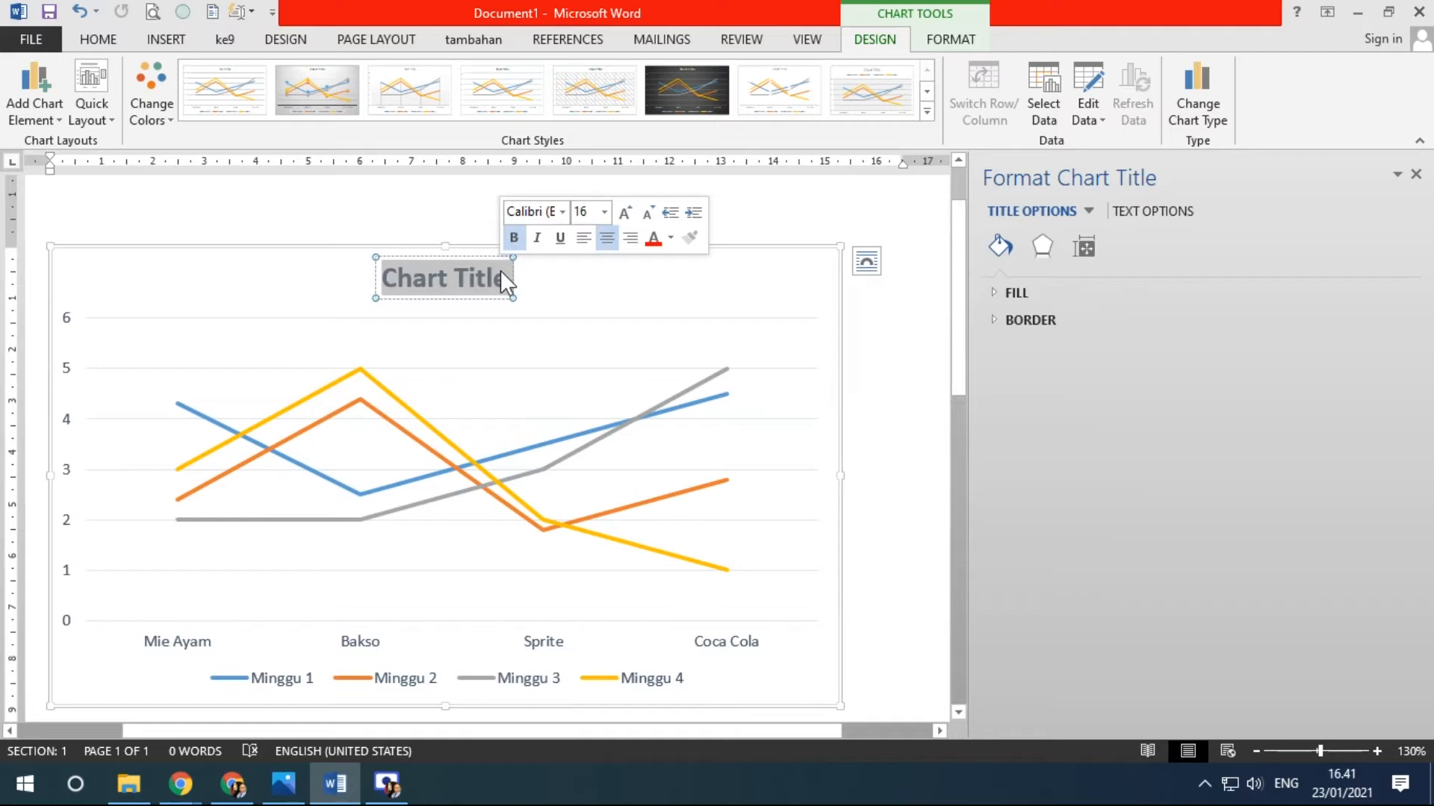
text(Grafi)
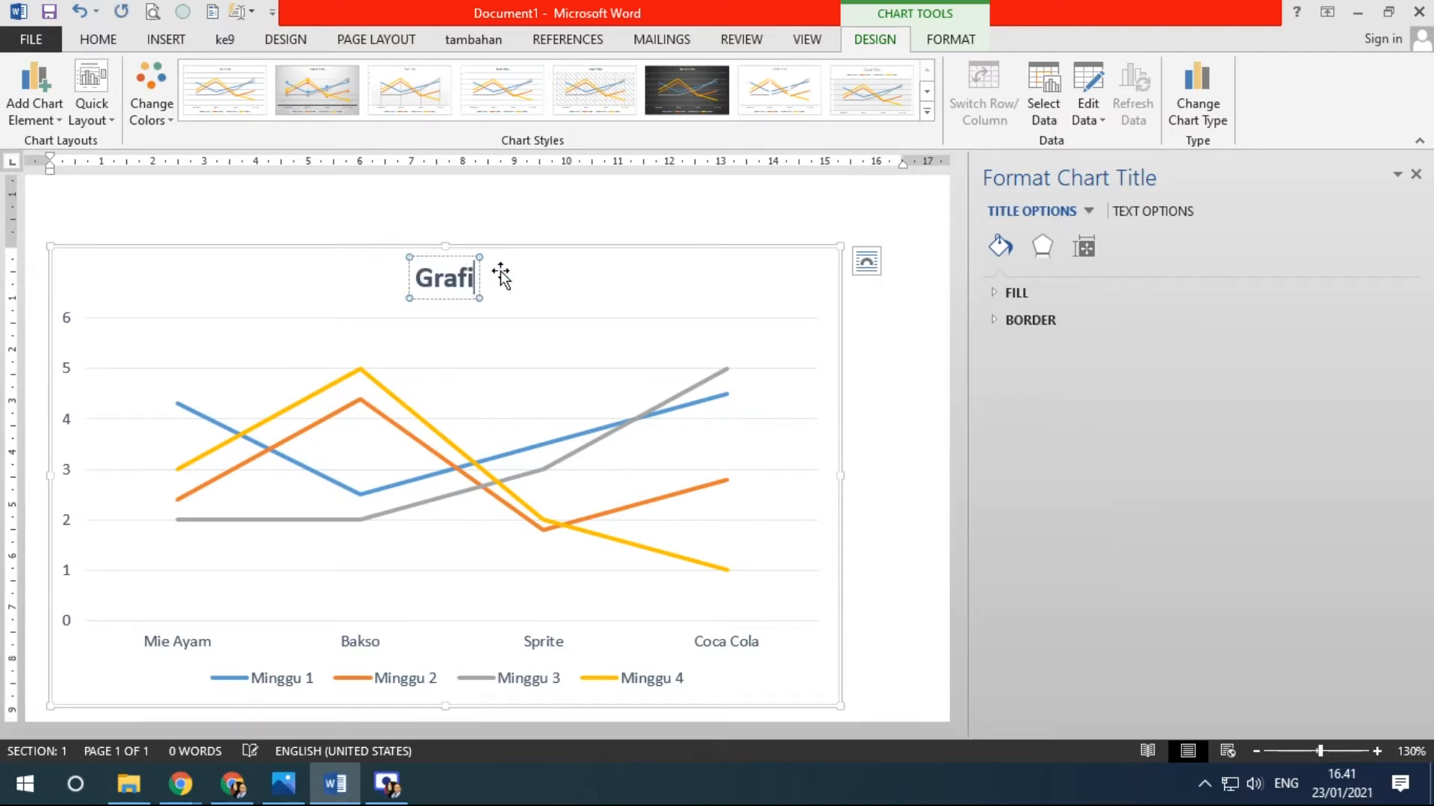
text(k Penj)
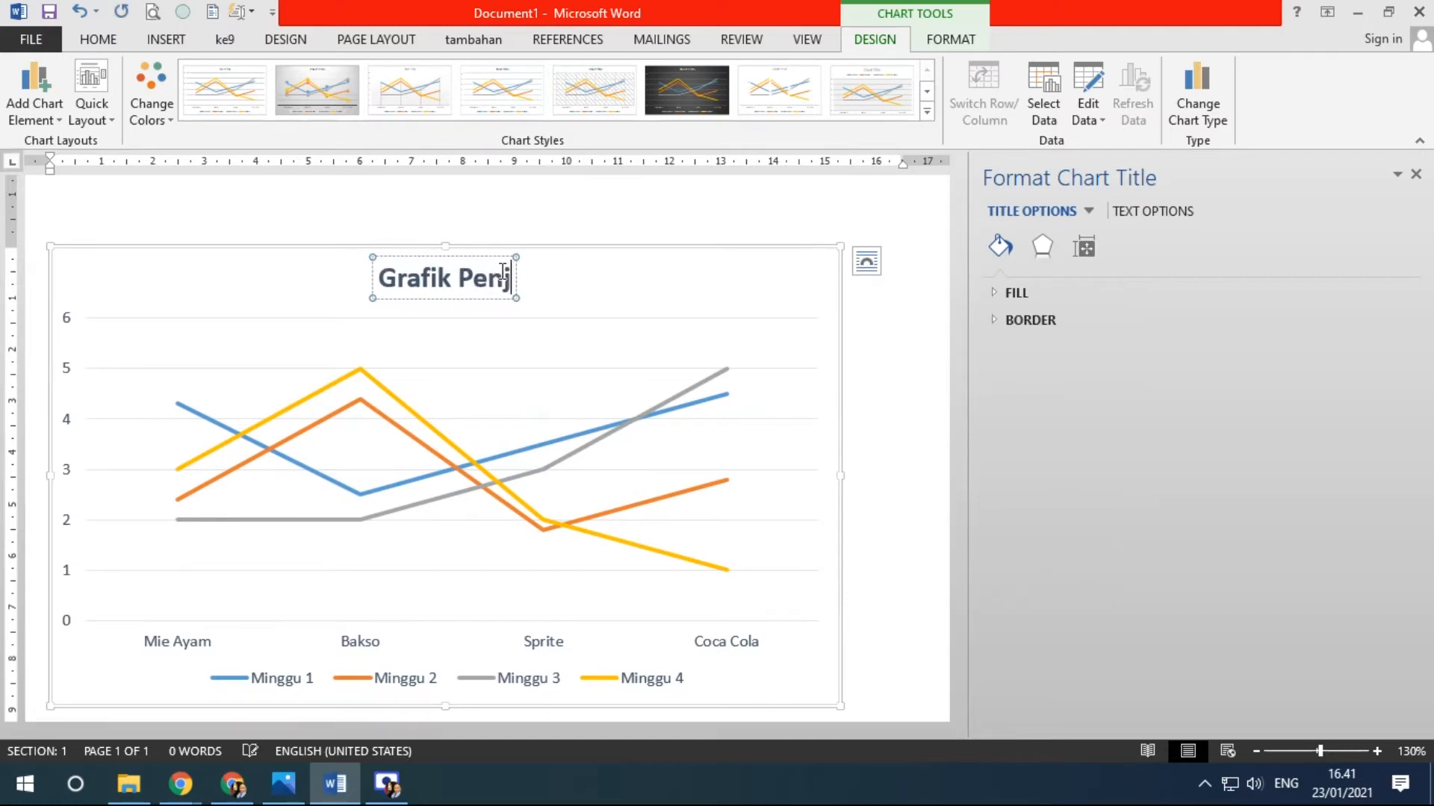
text(ualan Bulan)
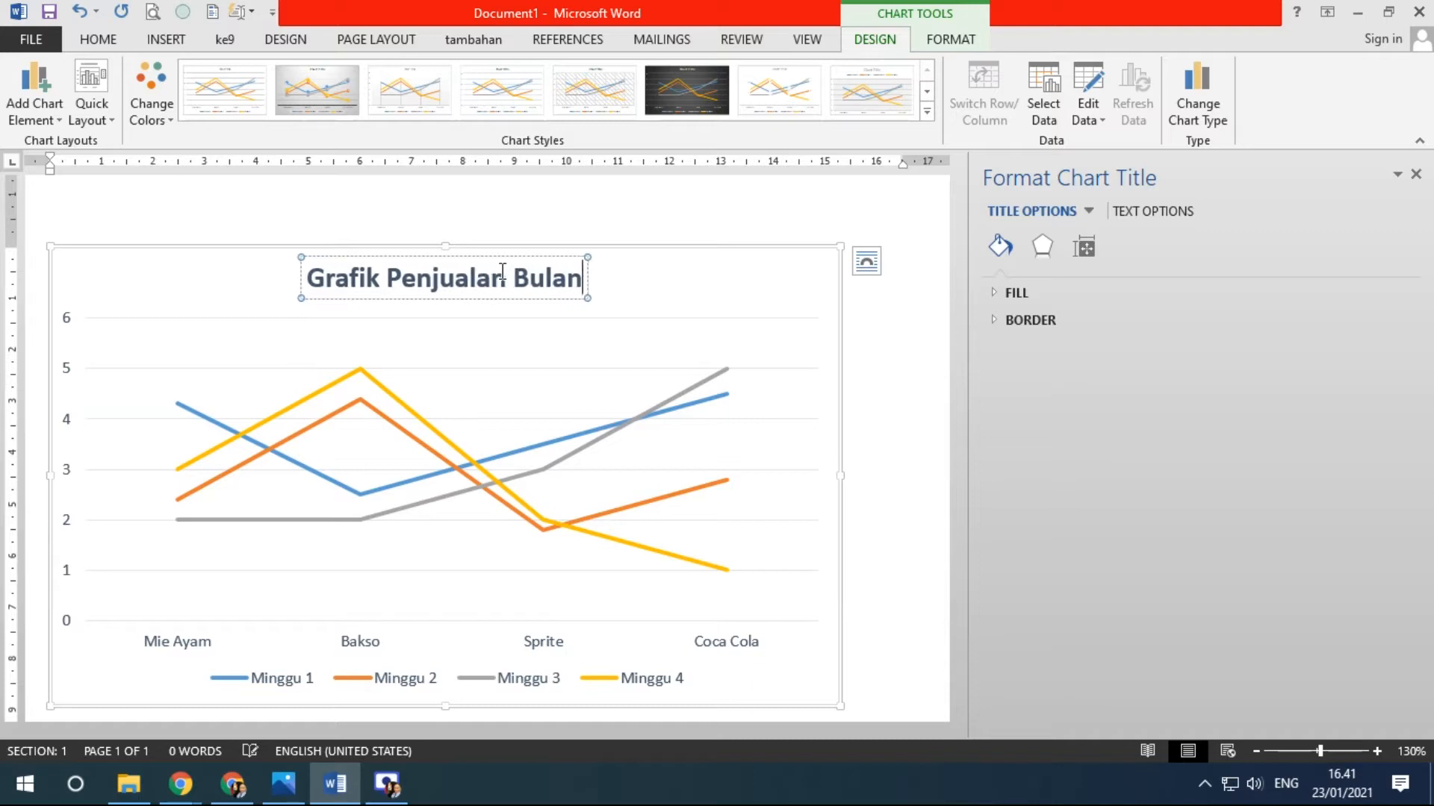
text( Januari)
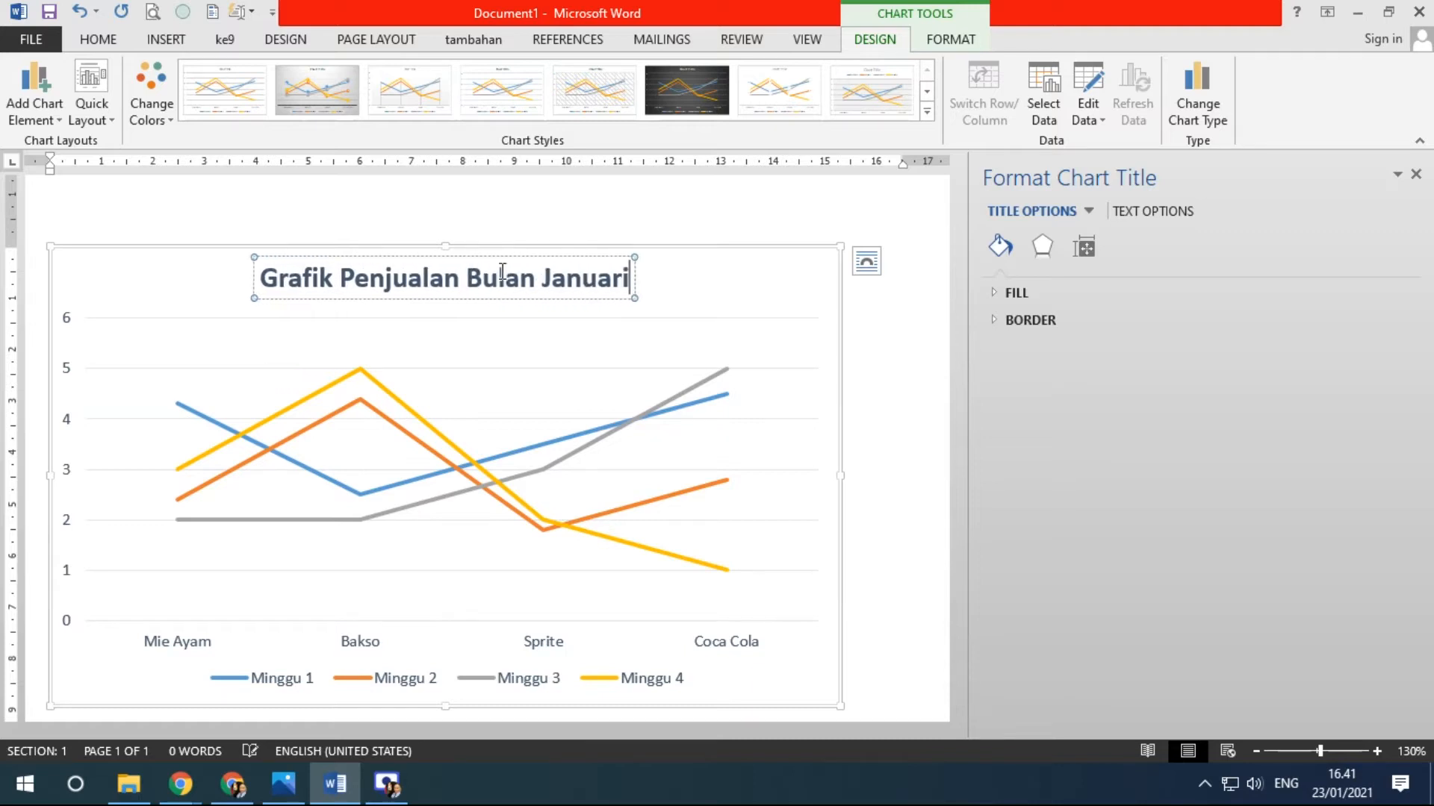
text( 2021)
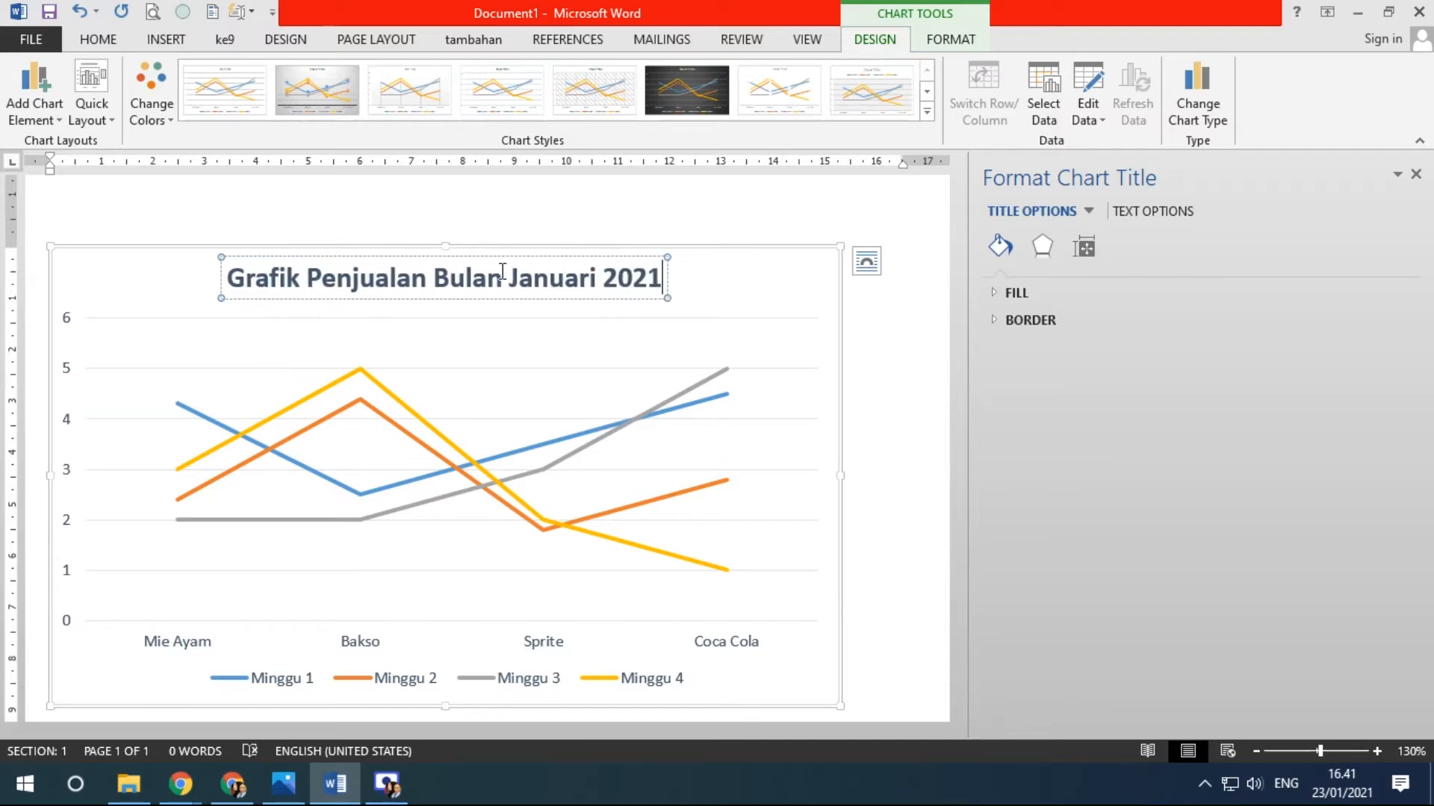
click(899, 403)
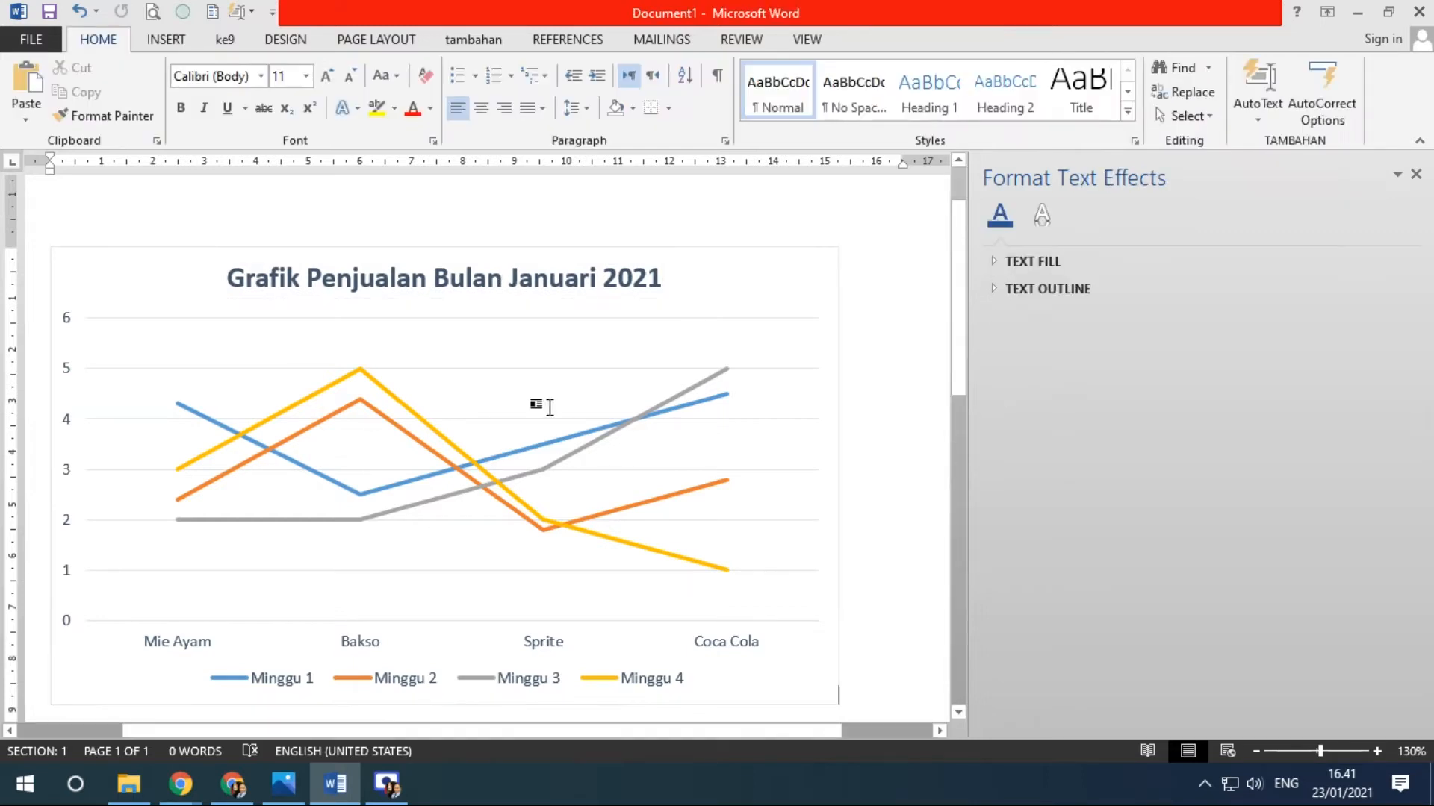
click(1416, 173)
Shrink the line chart proportionally to about 13 cm wide
ctrl+scroll(1186, 446, down, 4)
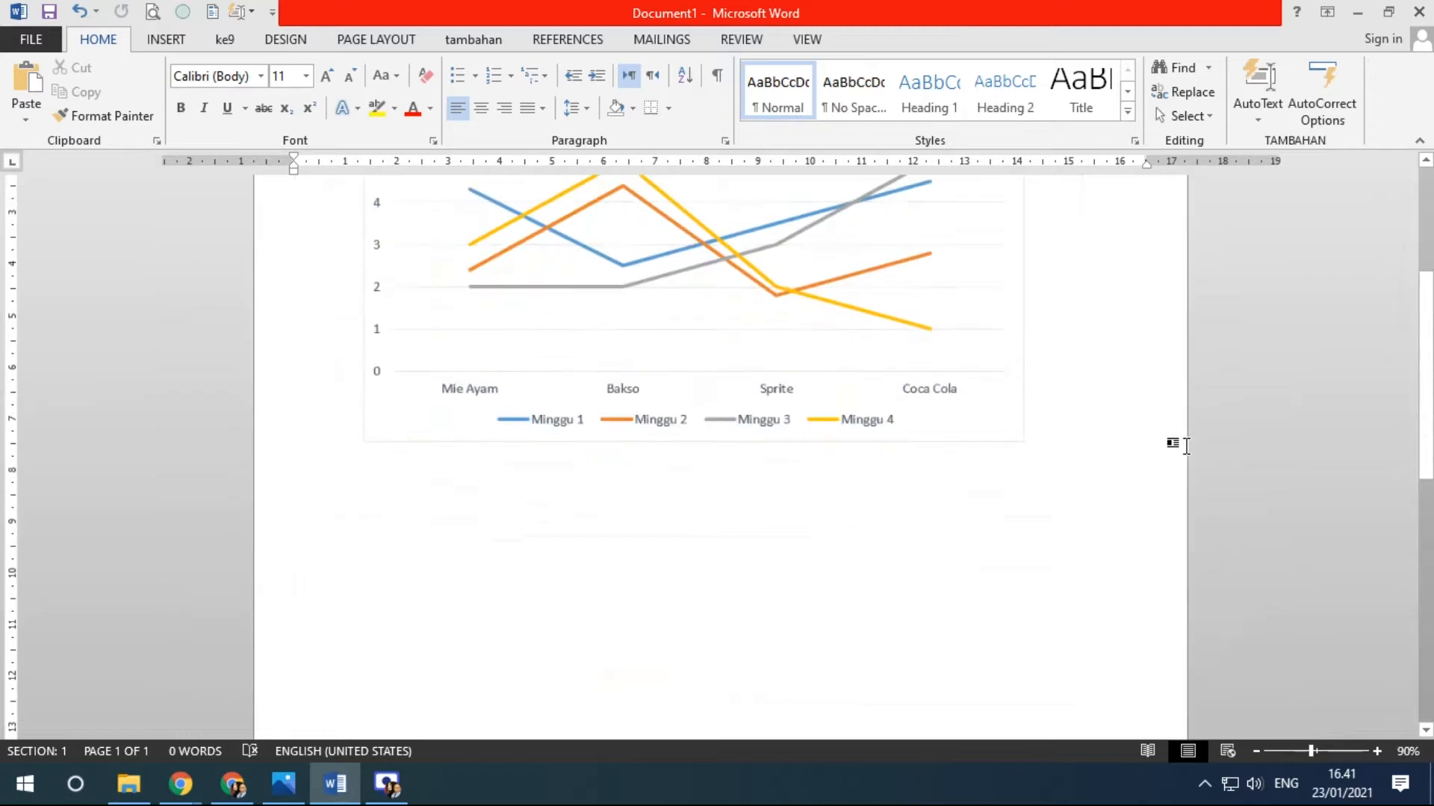
click(959, 528)
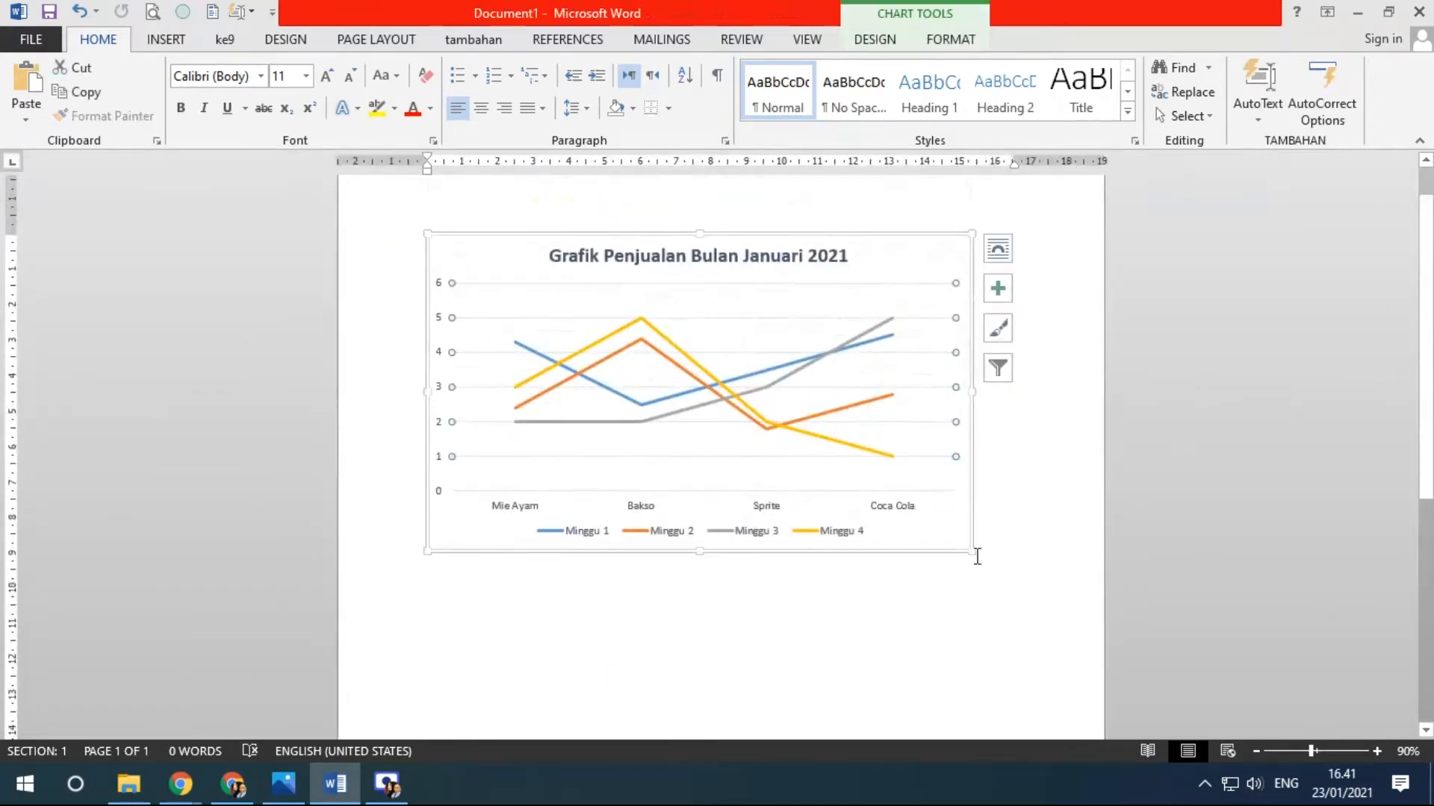
drag(970, 550, 887, 514)
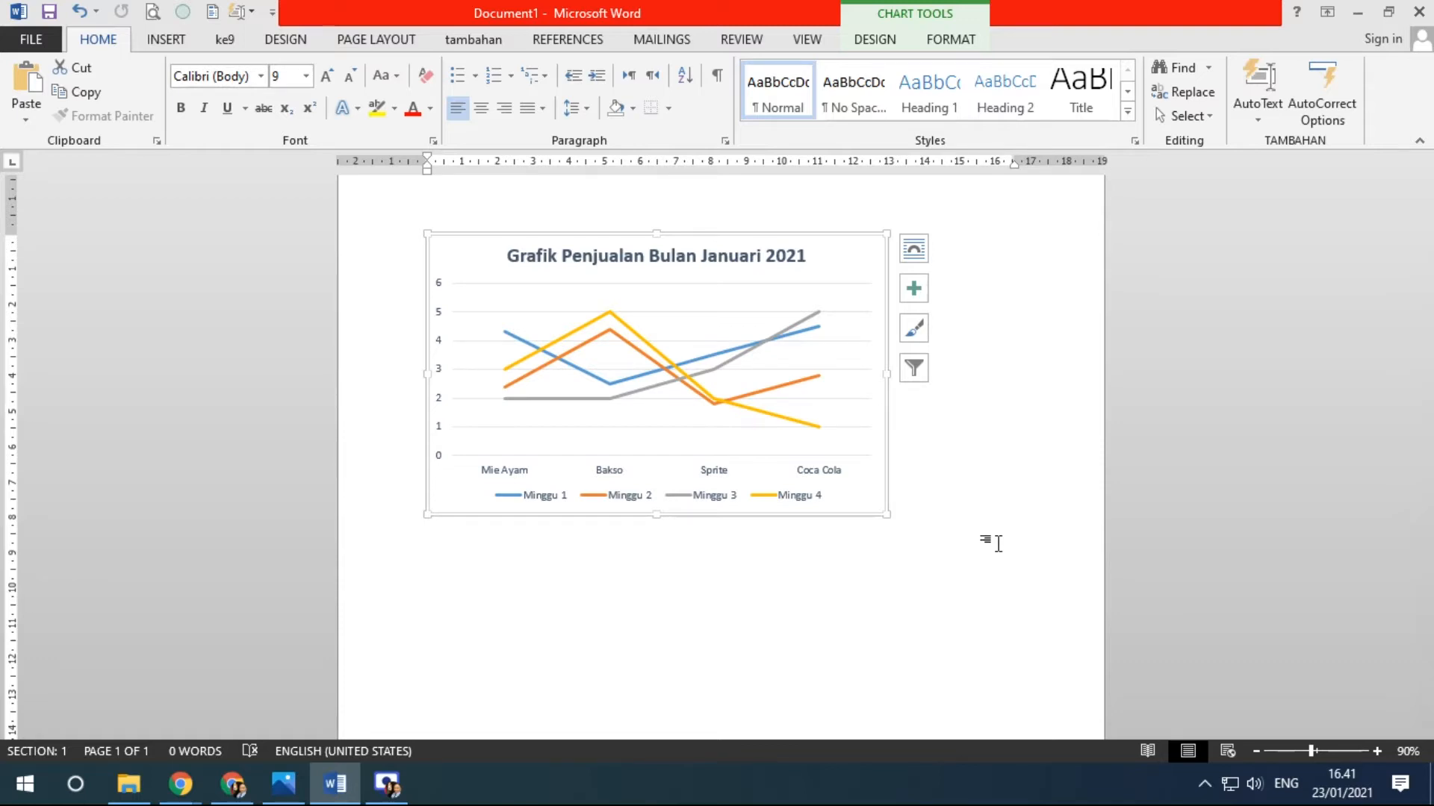
Try to insert a screen clipping of the "ALUR ATAU SKEMA EXPORT BARANG" diagram from the Photos window while the chart is selected
click(184, 44)
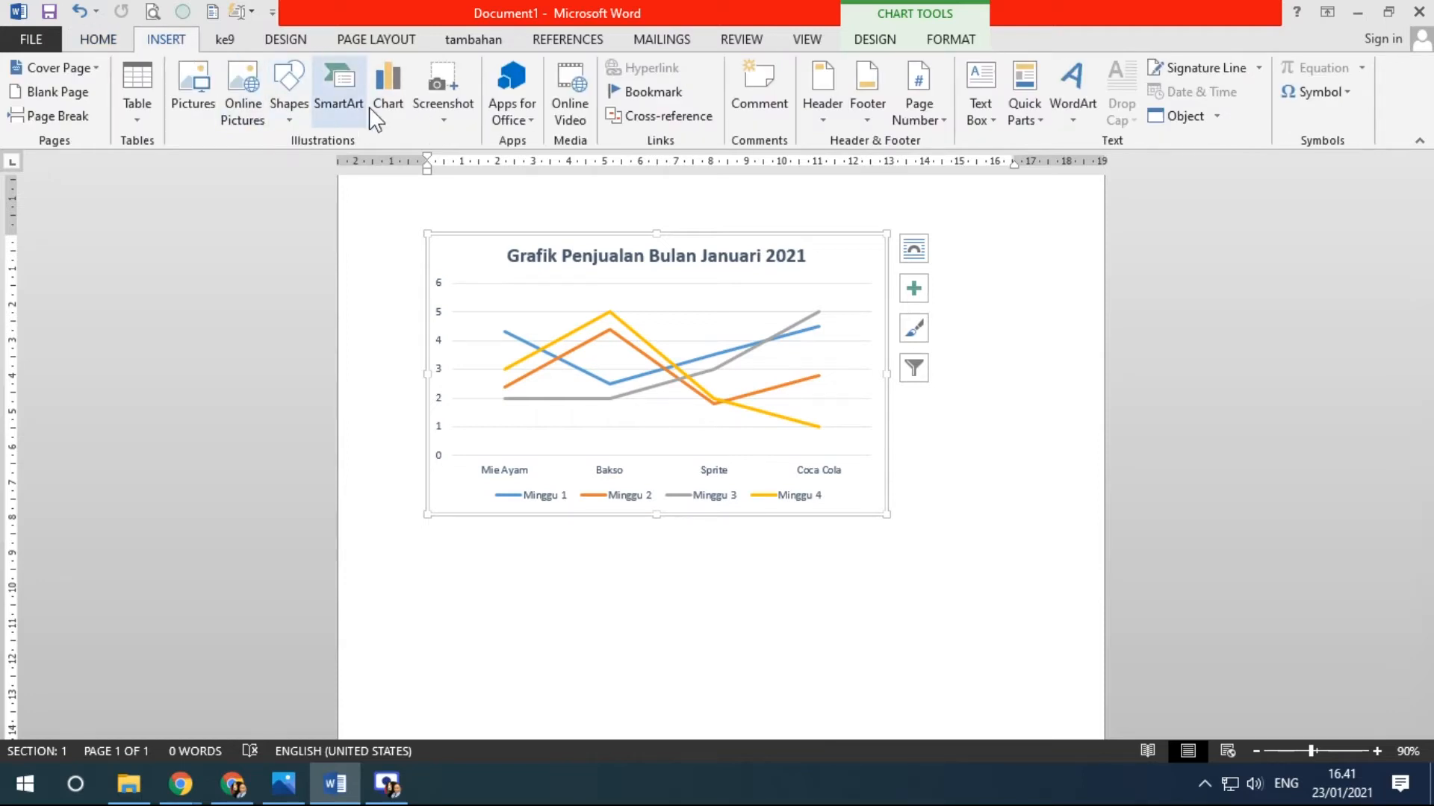
click(445, 120)
click(450, 74)
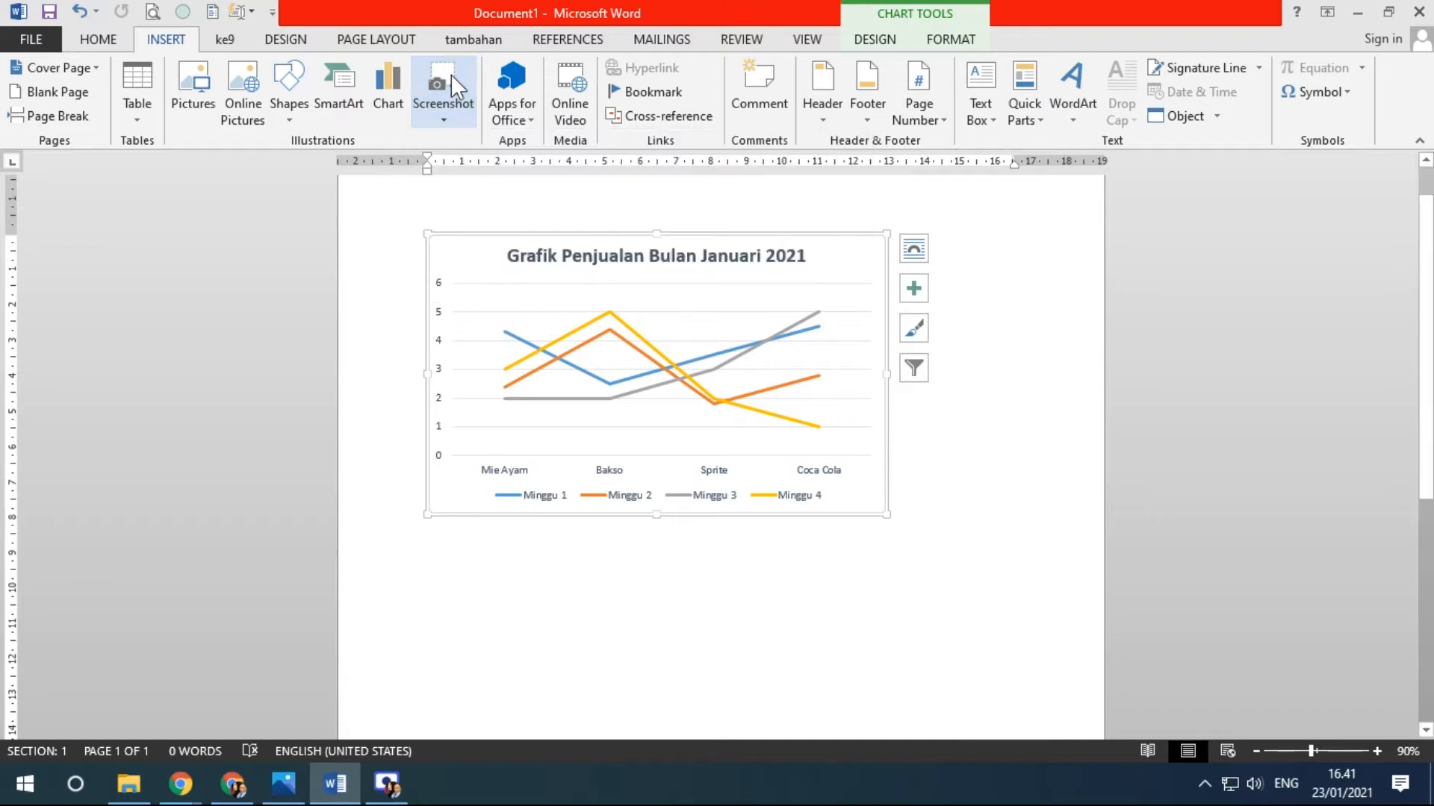
click(463, 88)
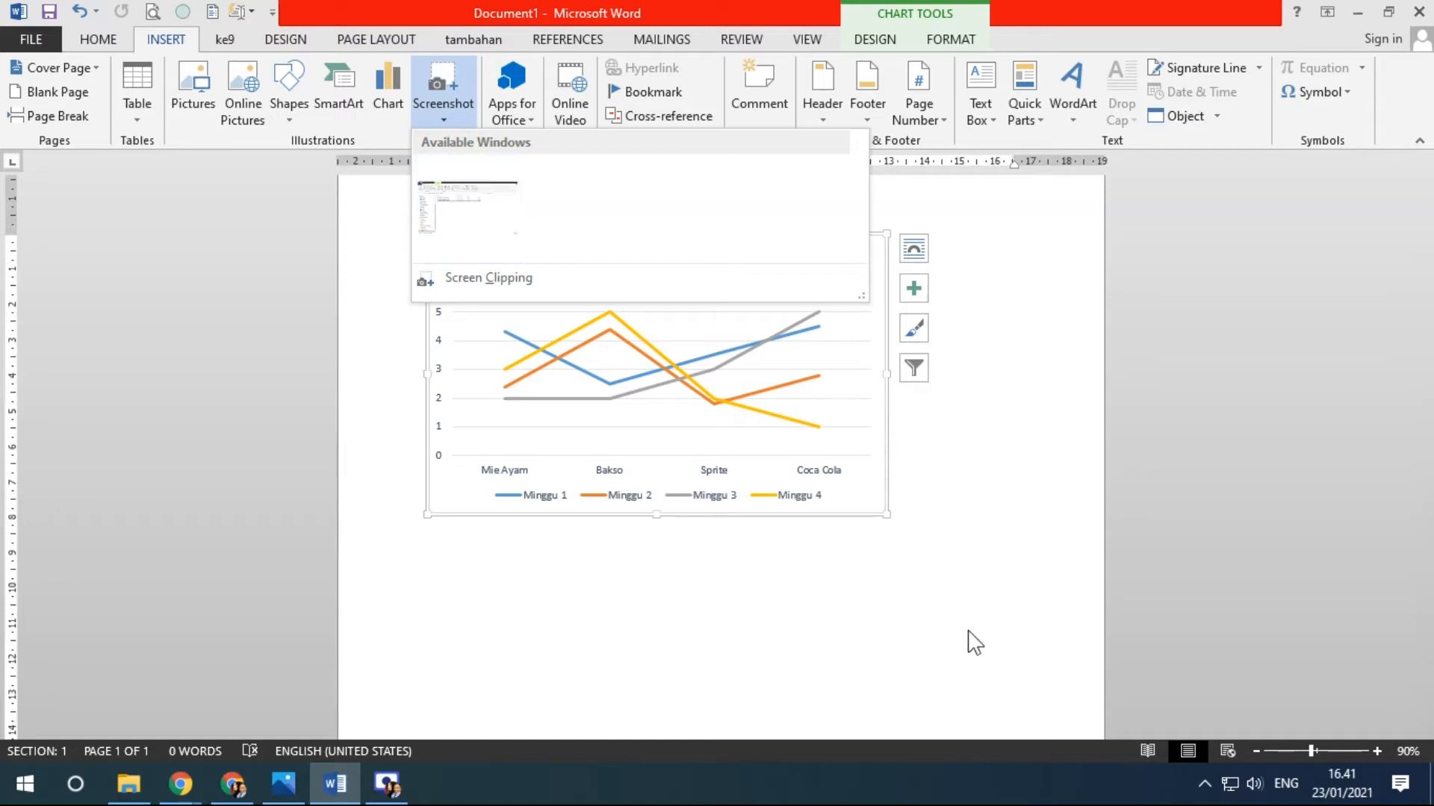
click(464, 278)
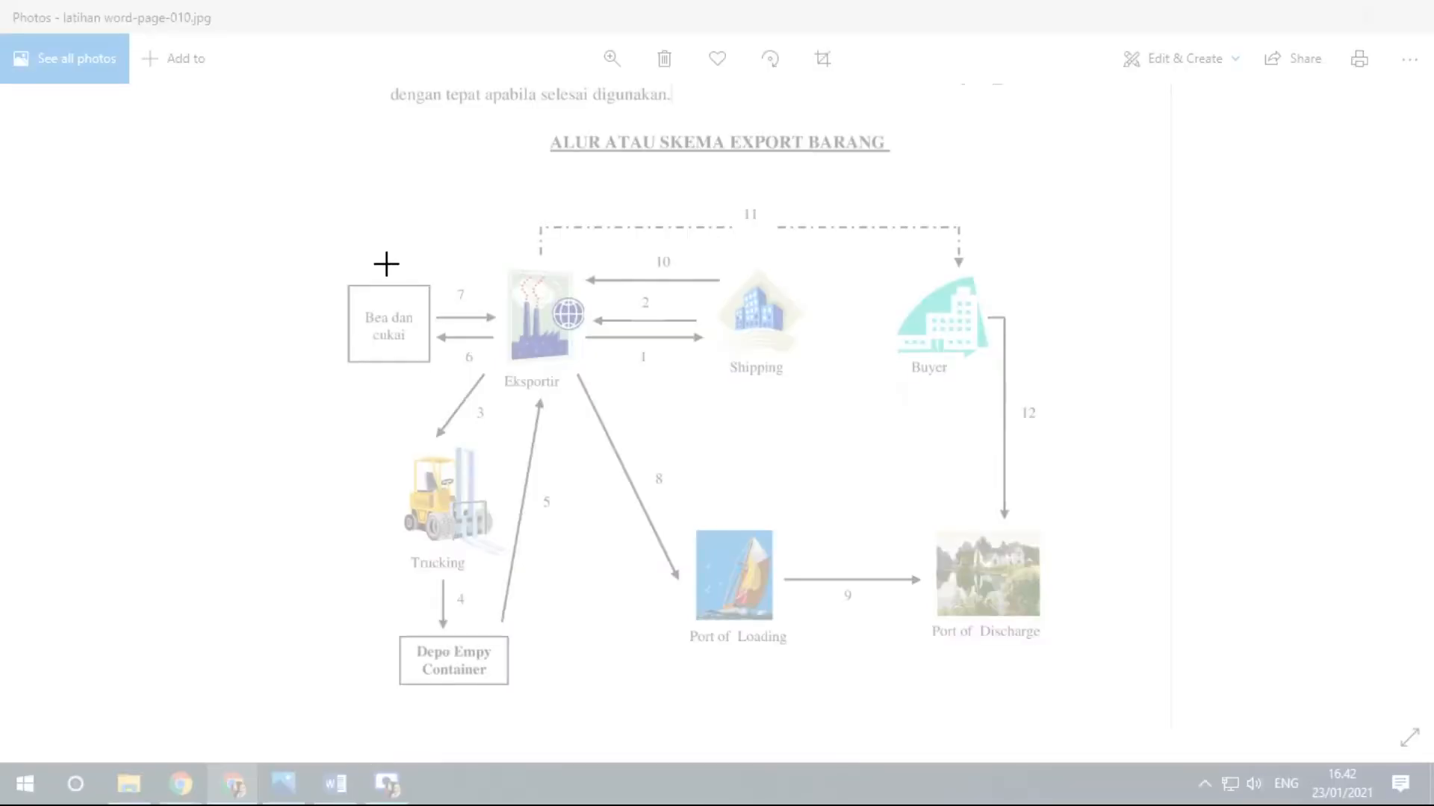
drag(266, 142, 1168, 732)
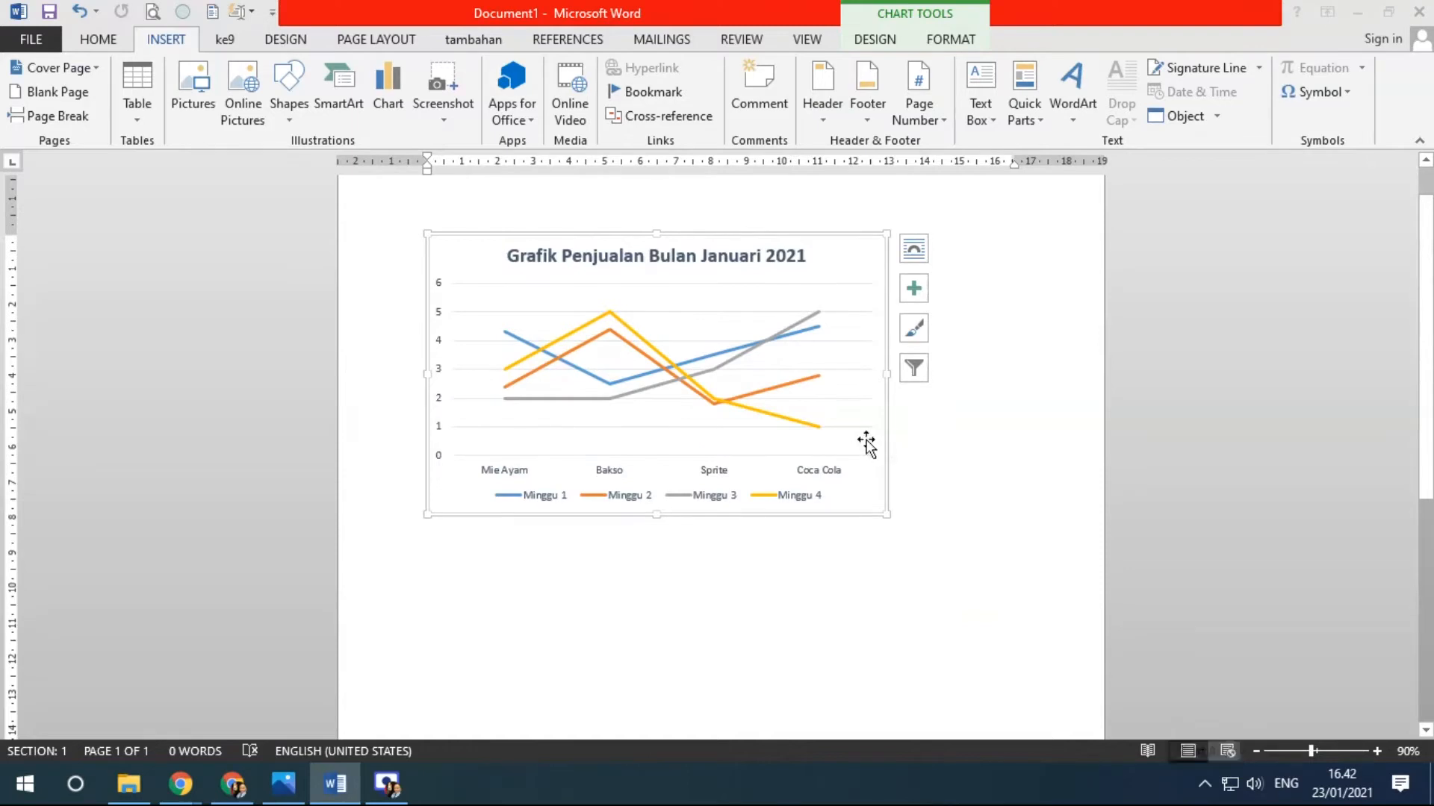
Retry the screen clipping, capturing only the part of the export diagram below its title
click(444, 120)
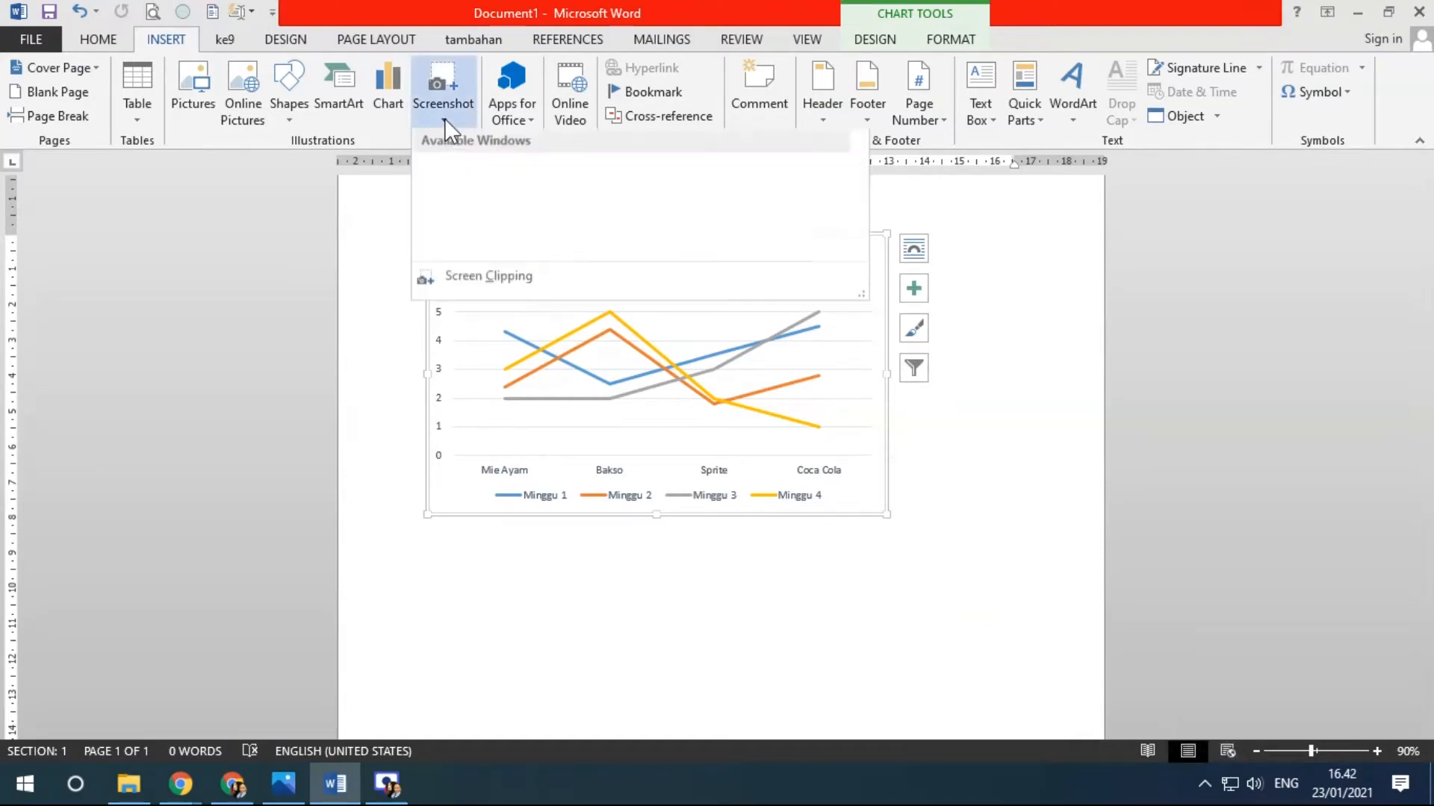
click(787, 612)
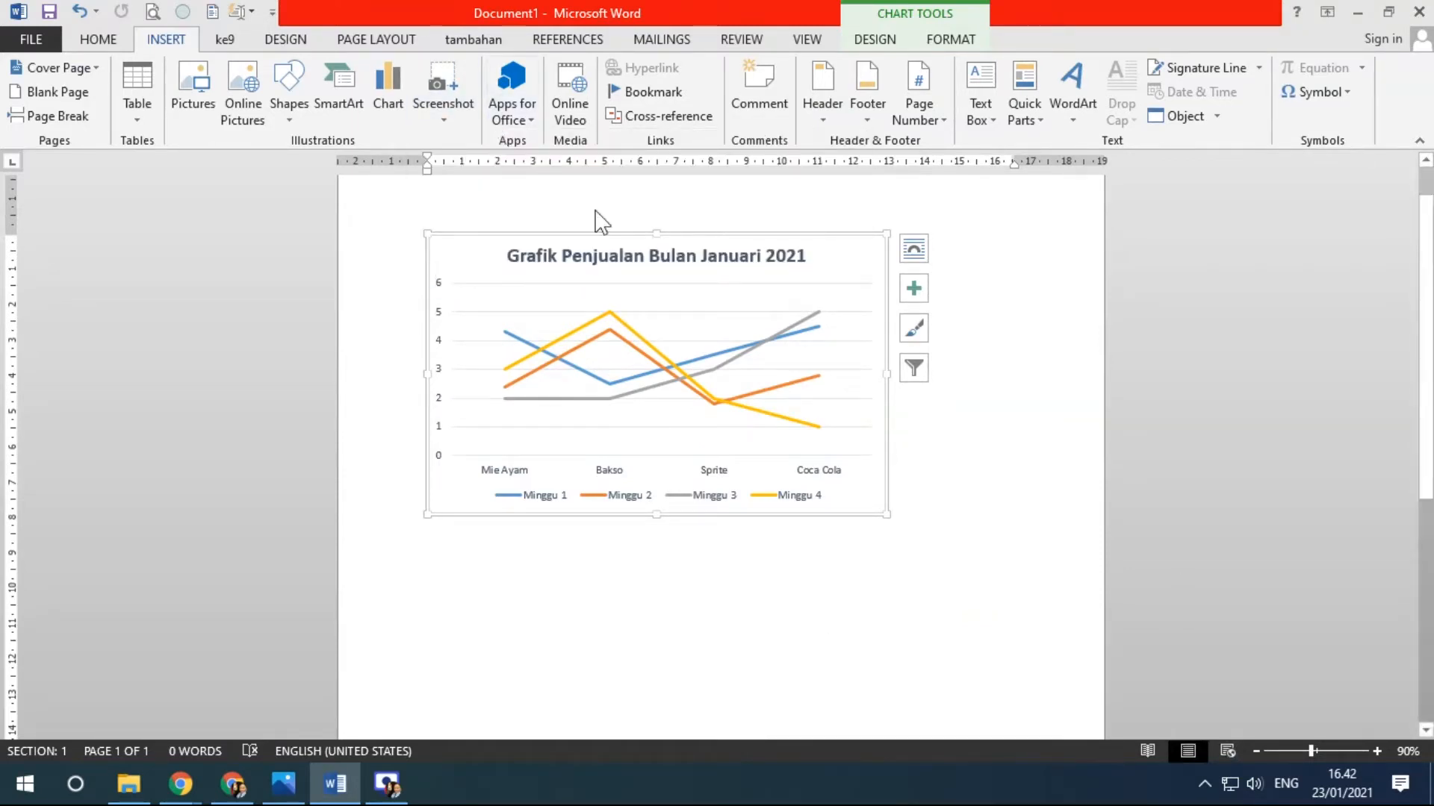
click(441, 118)
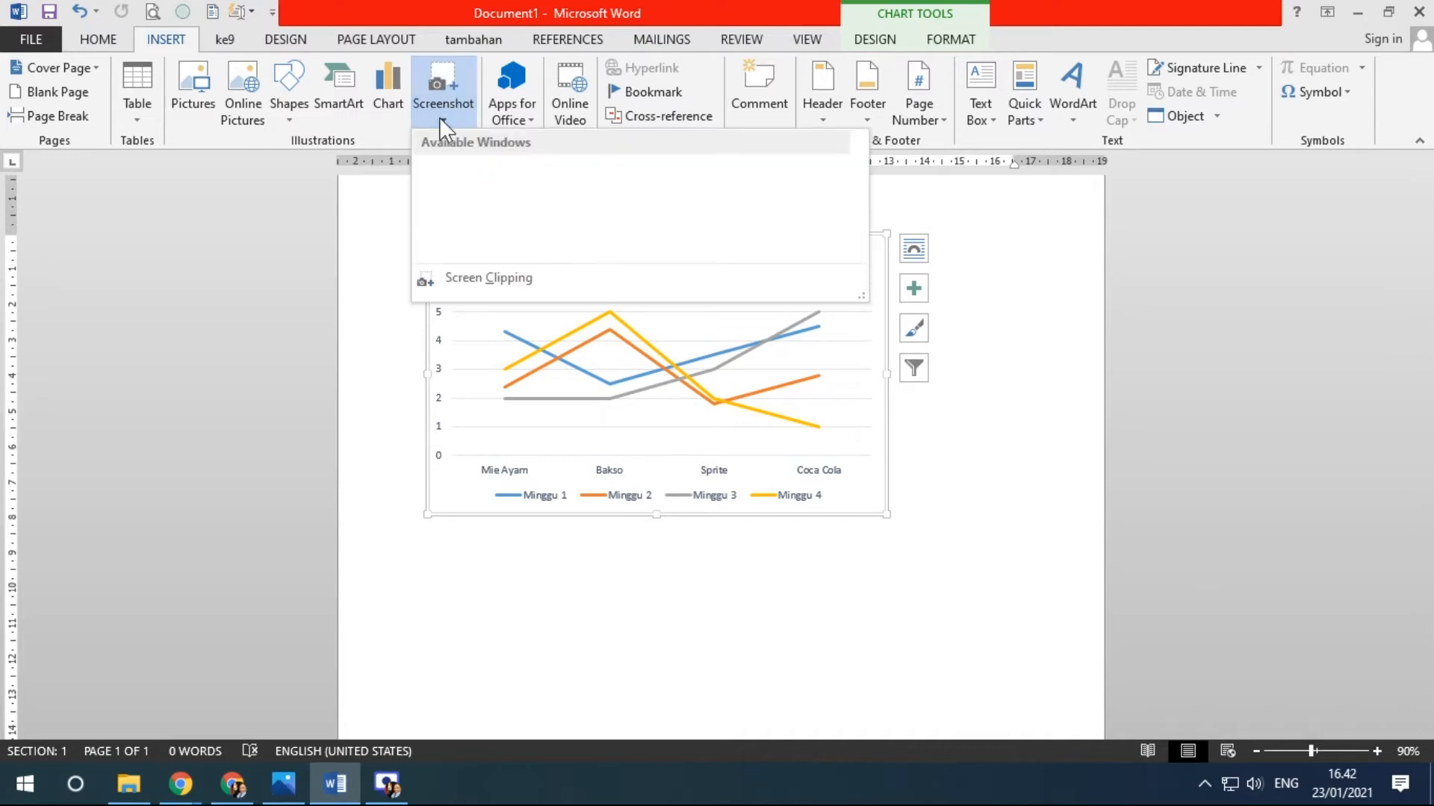
click(489, 277)
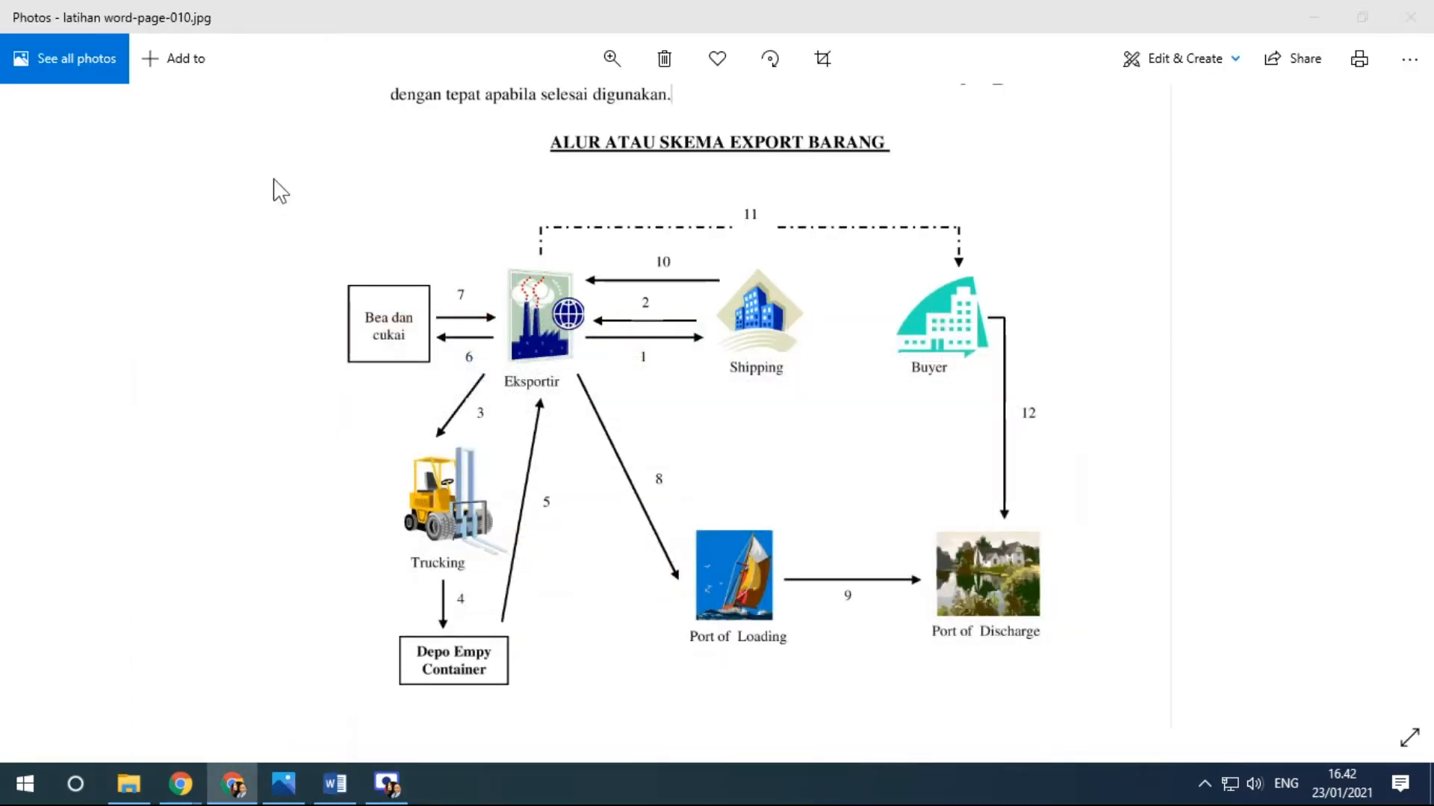
drag(298, 190, 1113, 722)
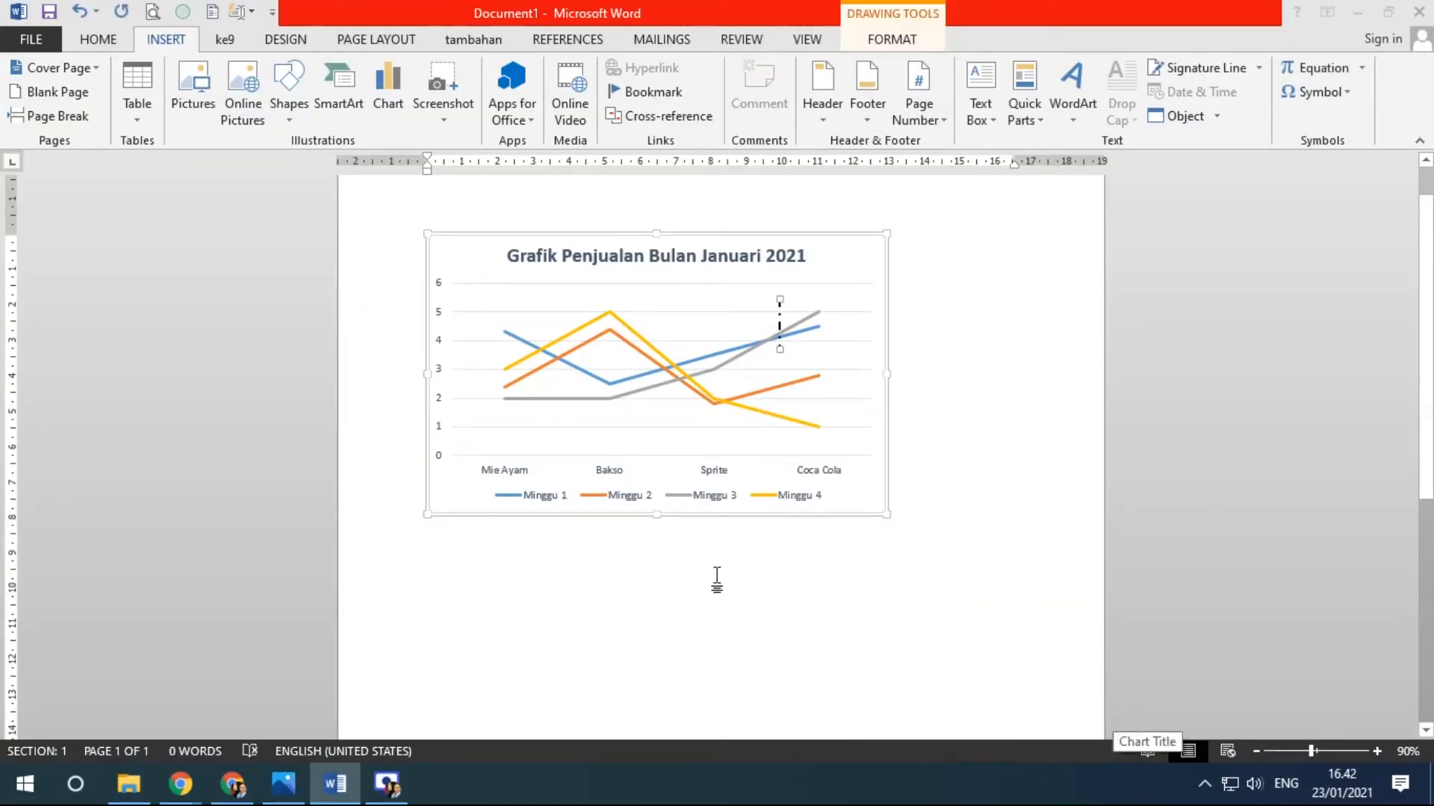
Delete the chart and the stray dashed line from the page
click(656, 521)
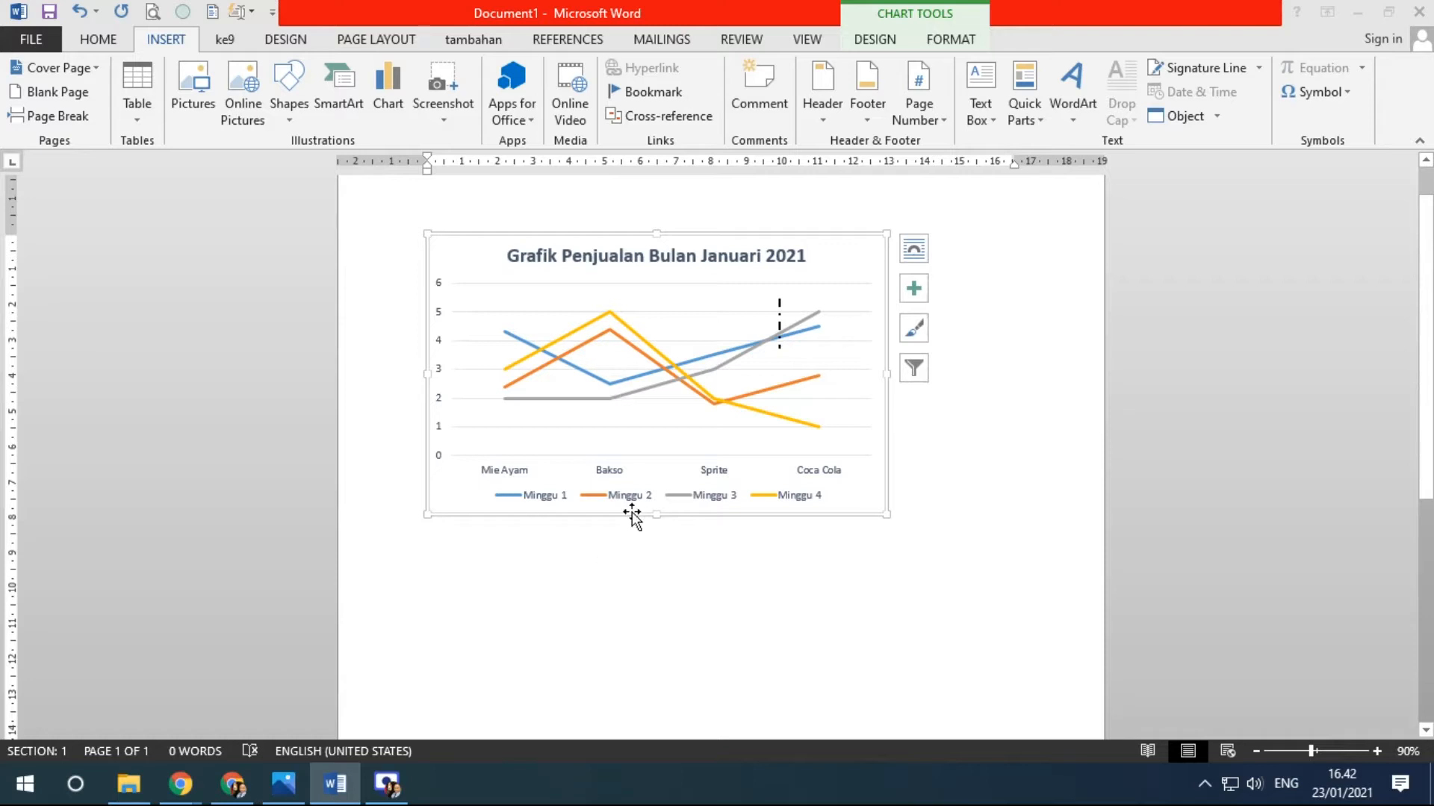
key(Delete)
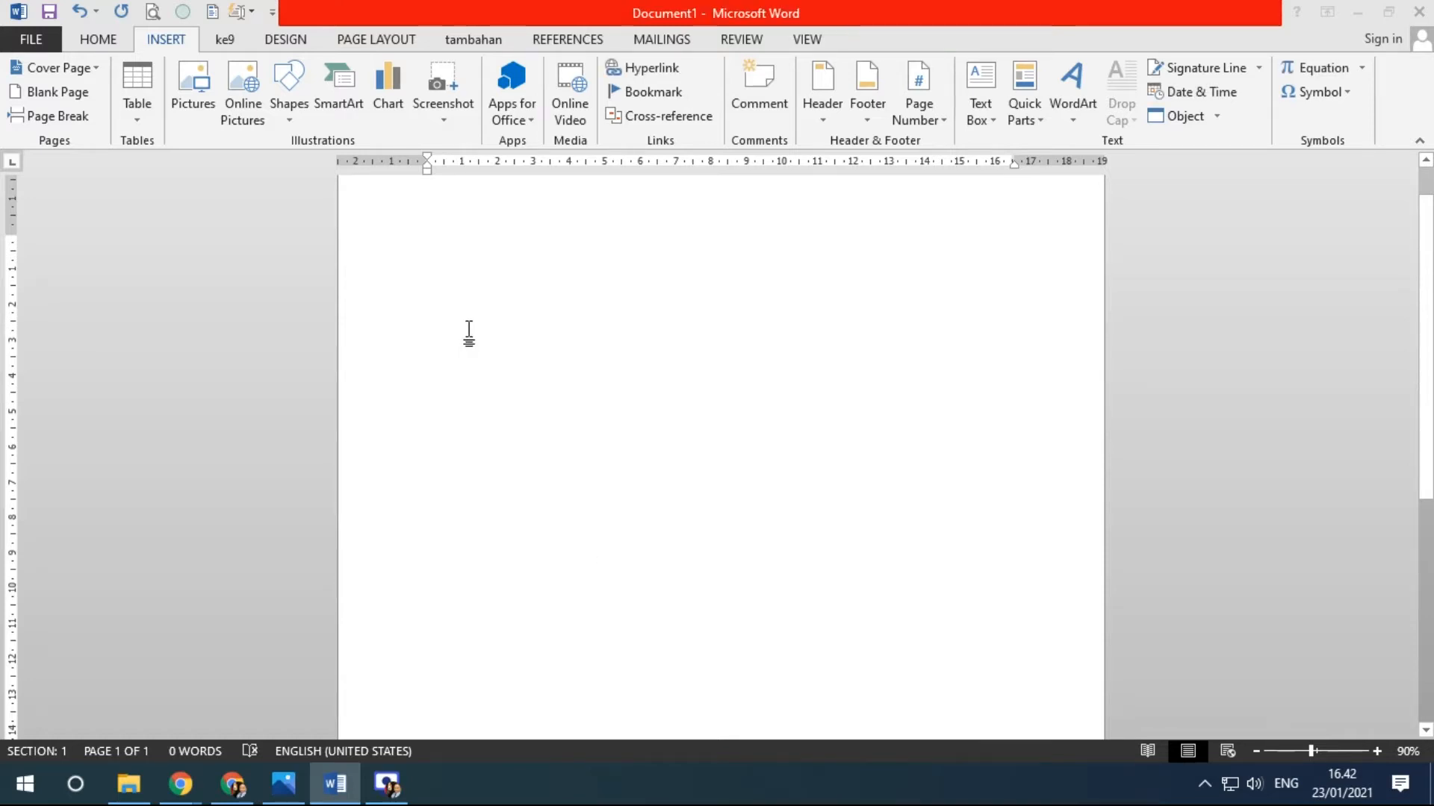
key(Delete)
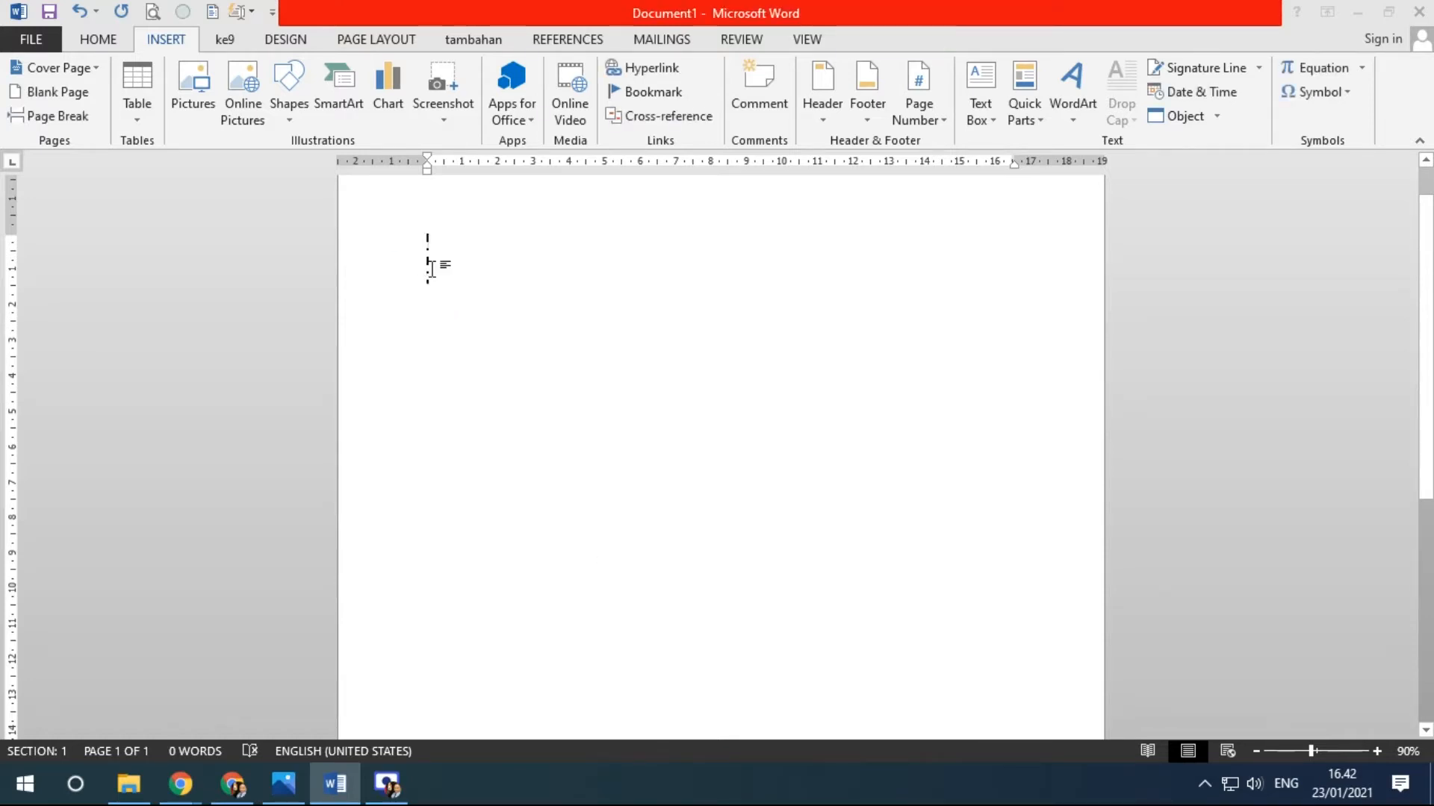
click(432, 269)
click(585, 368)
Insert a screen clipping of the export diagram, including its "ALUR ATAU SKEMA EXPORT BARANG" title, from the Photos window
click(441, 119)
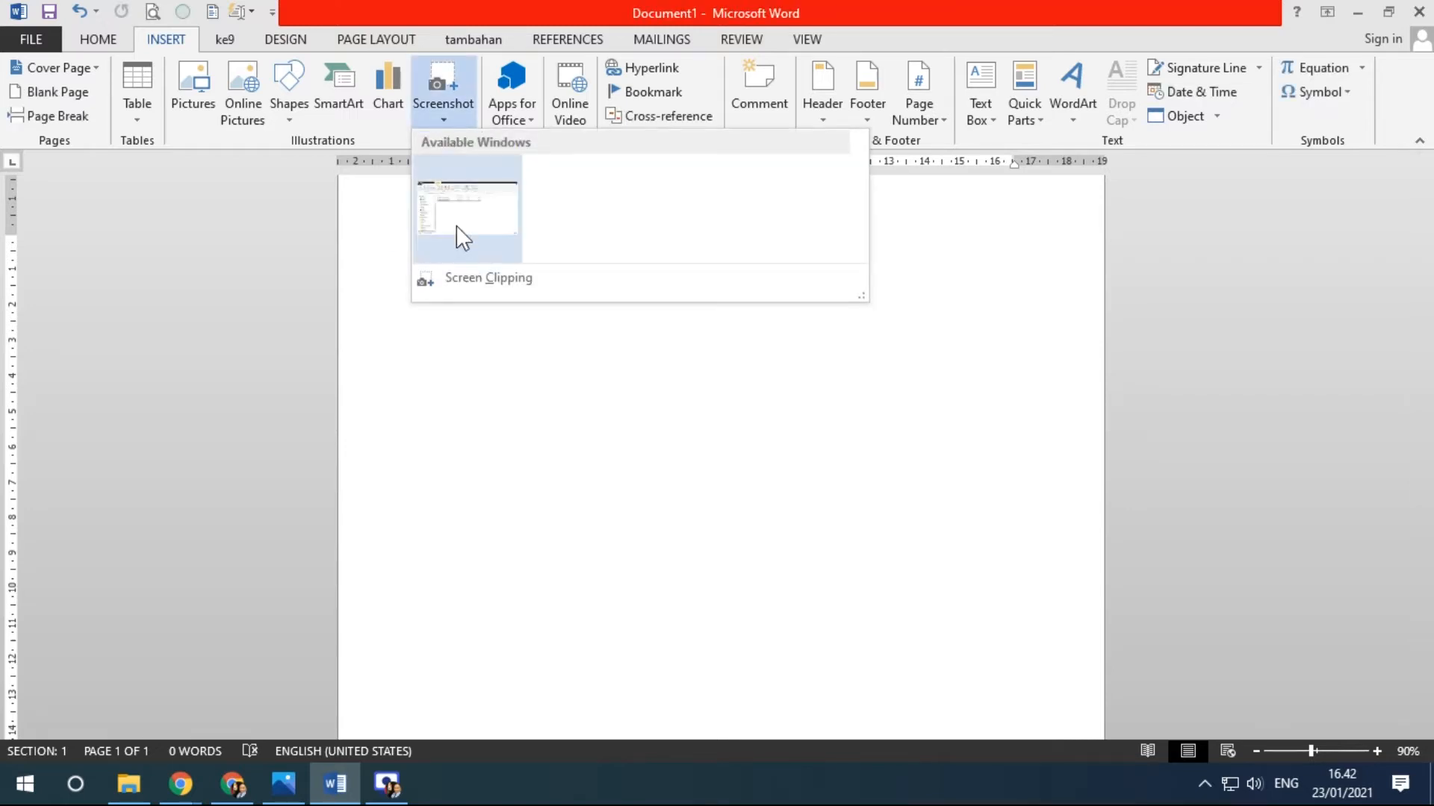
click(473, 280)
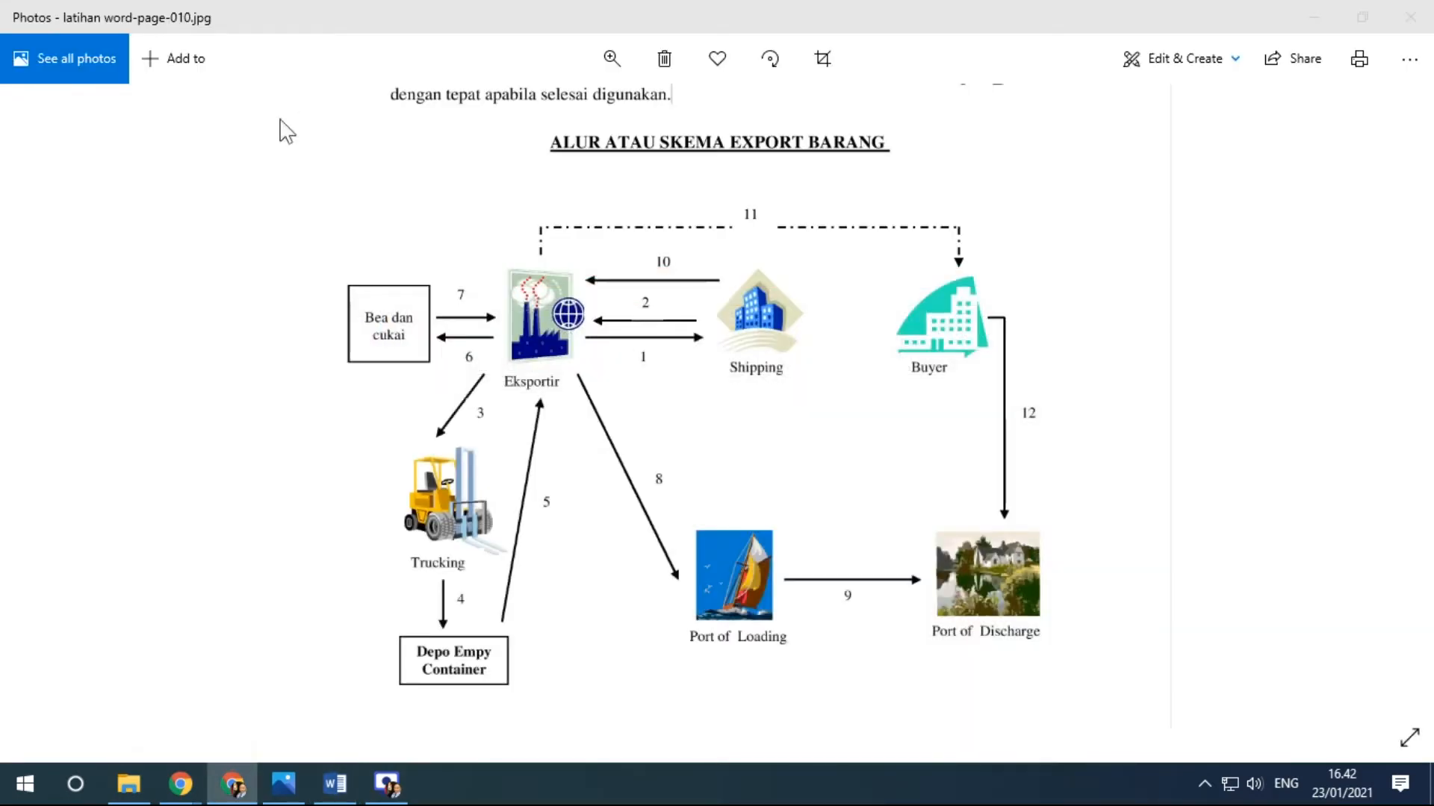
drag(320, 137, 1162, 724)
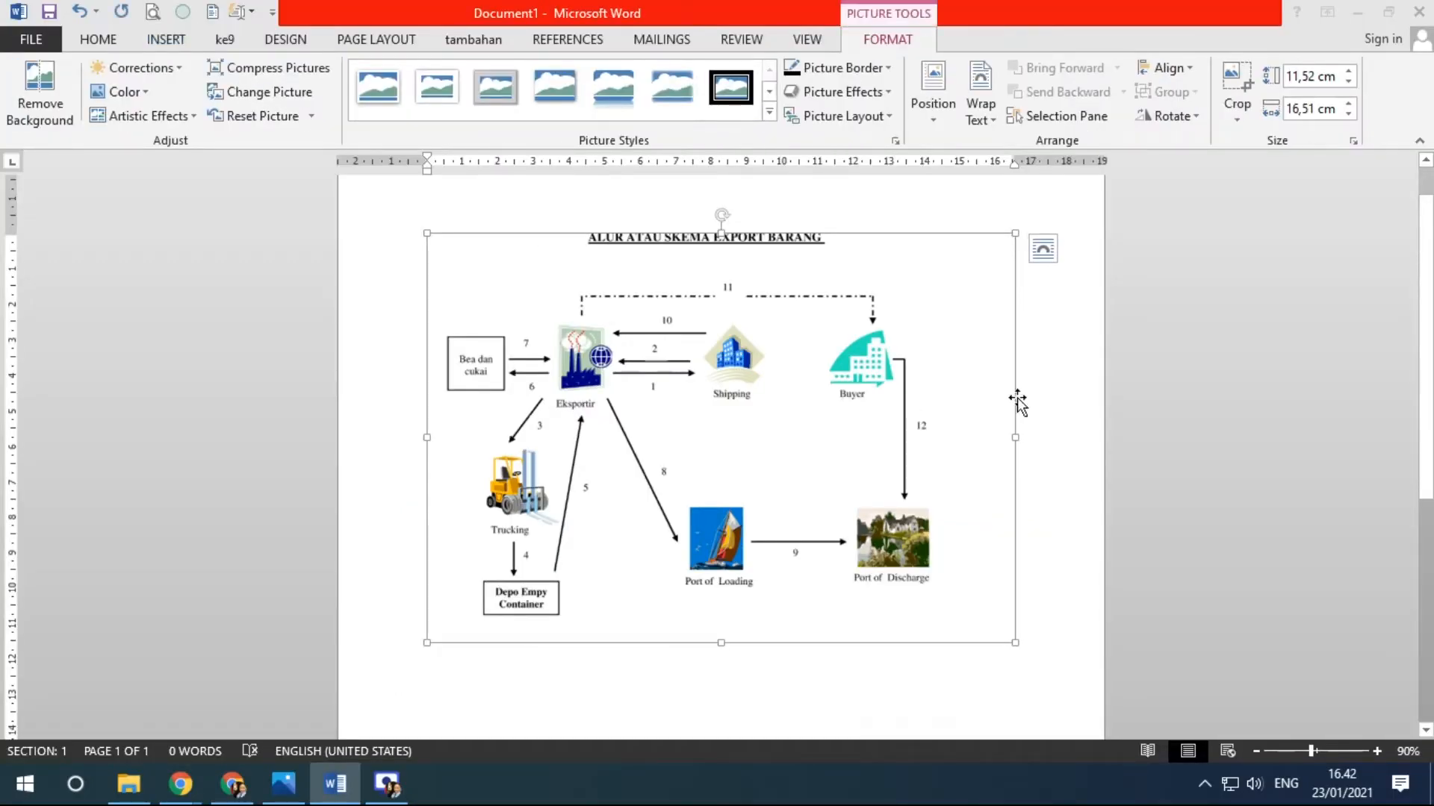
Delete the inserted diagram clipping to leave a blank page
key(Delete)
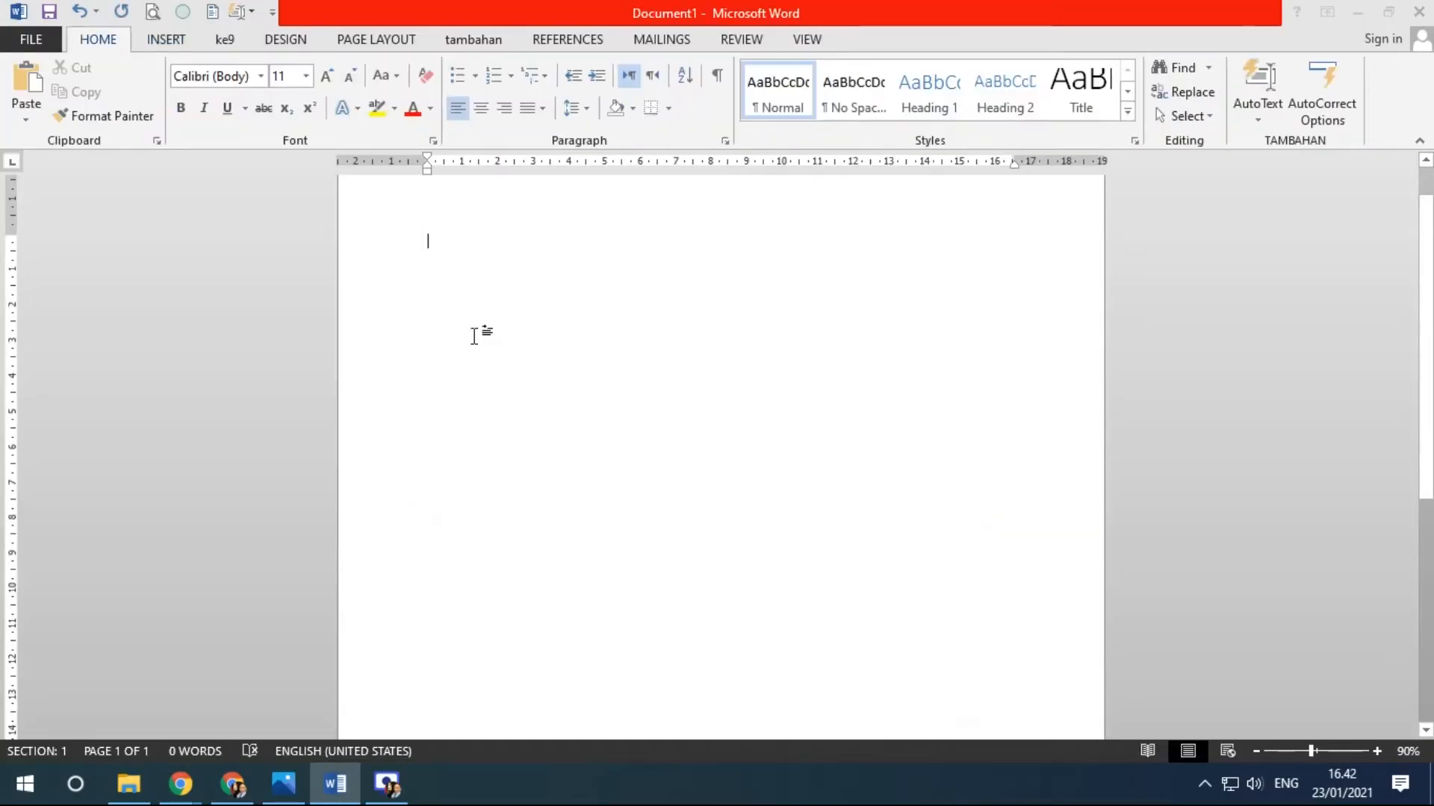
scroll(607, 413, up, 2)
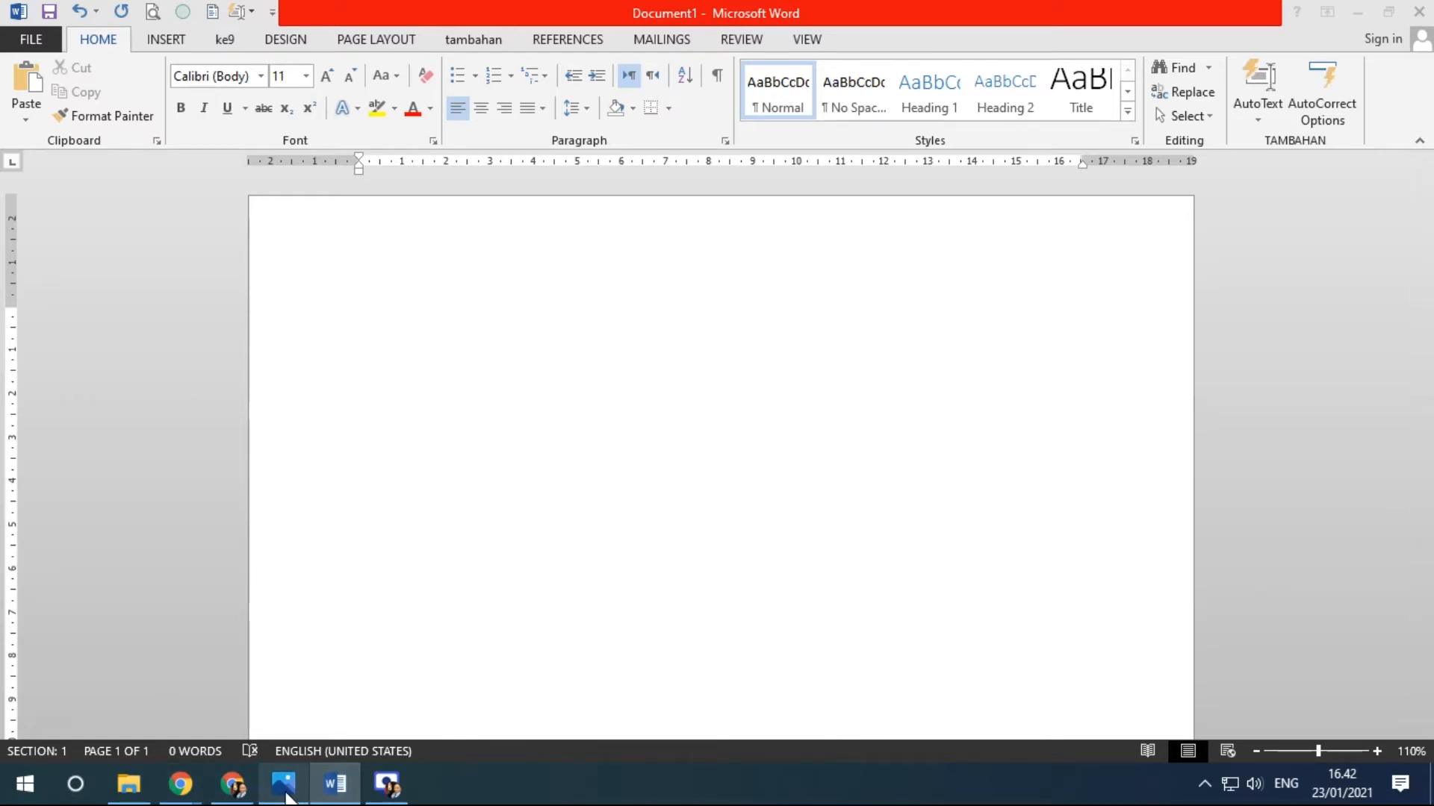
click(283, 783)
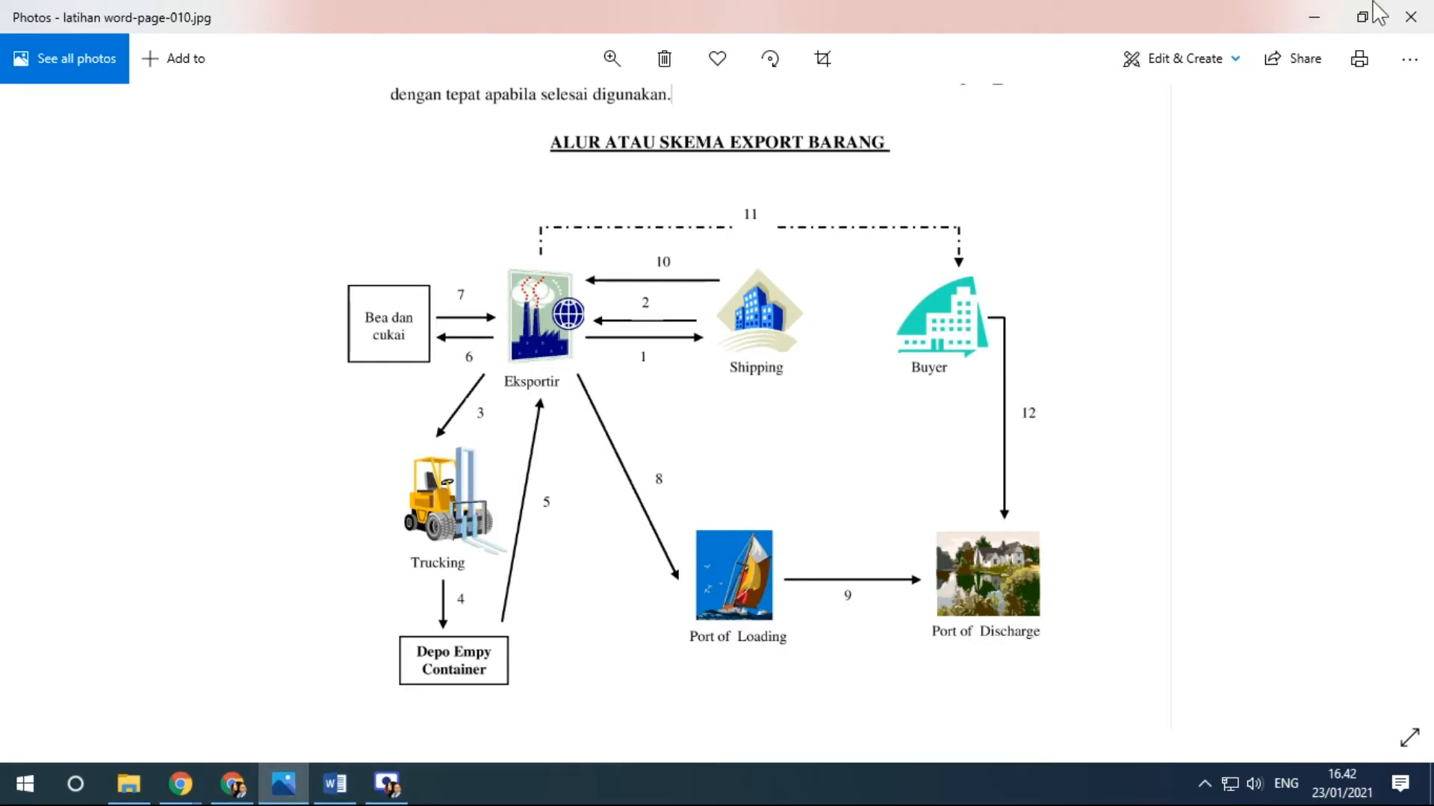
click(1313, 18)
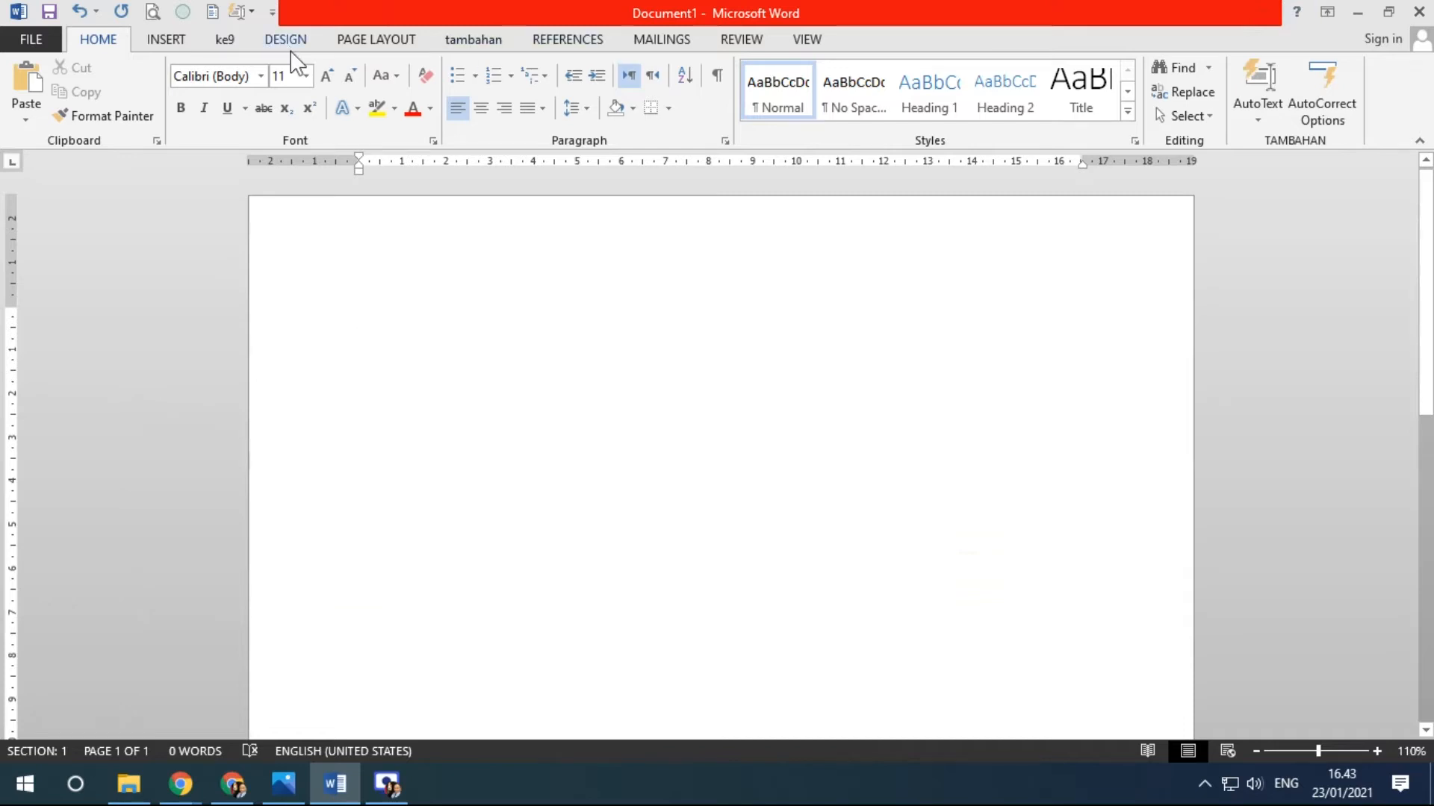
click(164, 41)
click(446, 120)
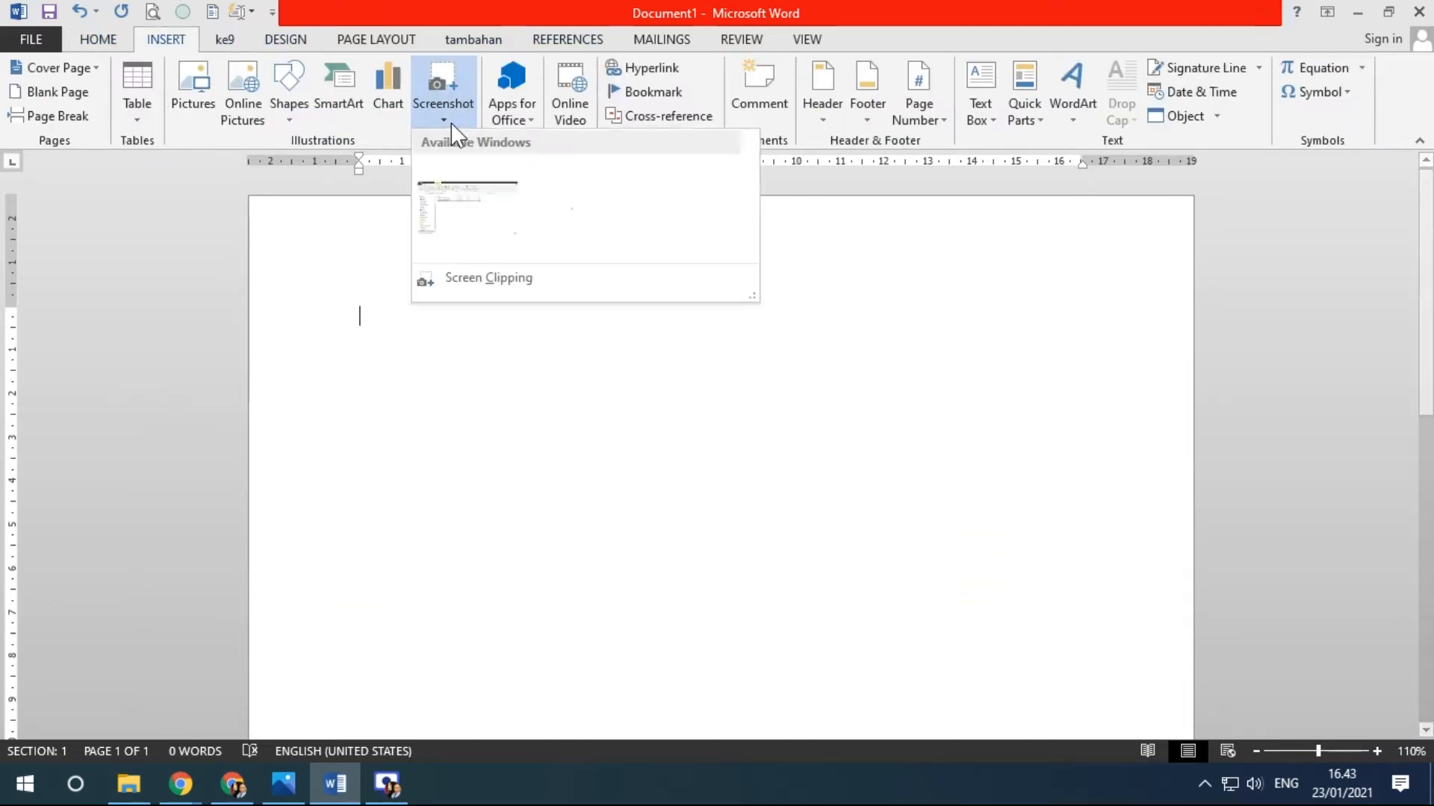
click(508, 280)
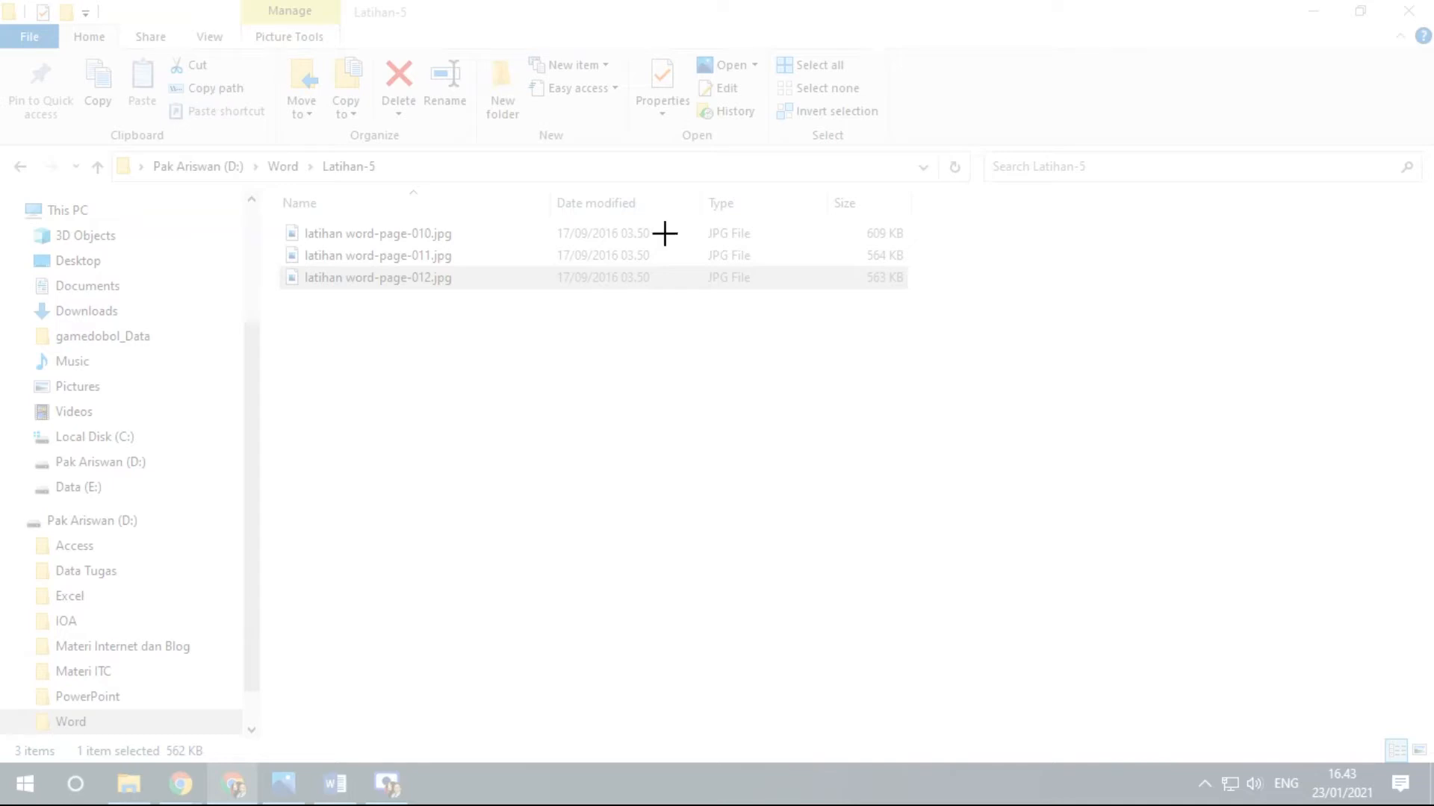
key(Escape)
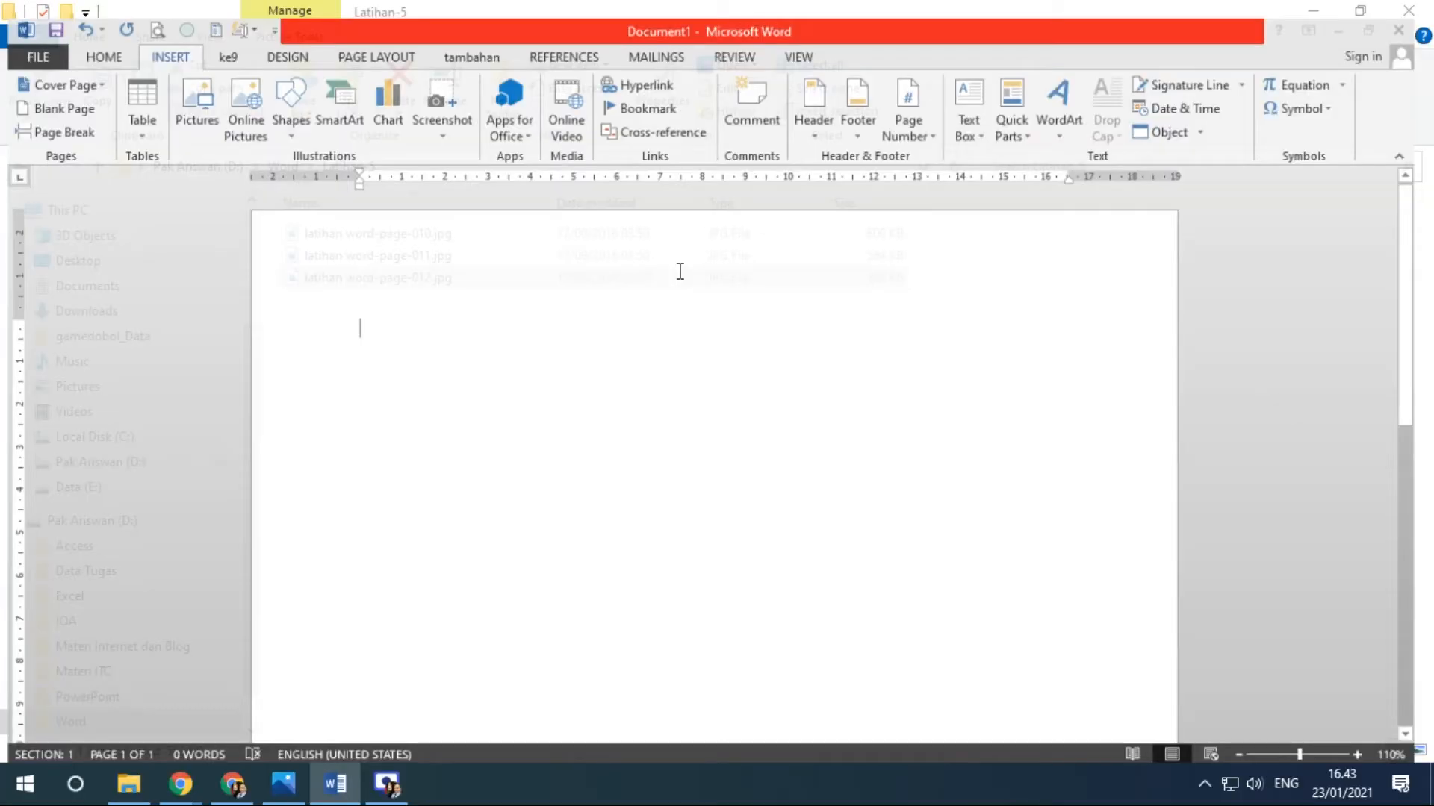
Enlarge the export diagram in the Photos window, switch back to Word and start a screen clipping of it
click(283, 790)
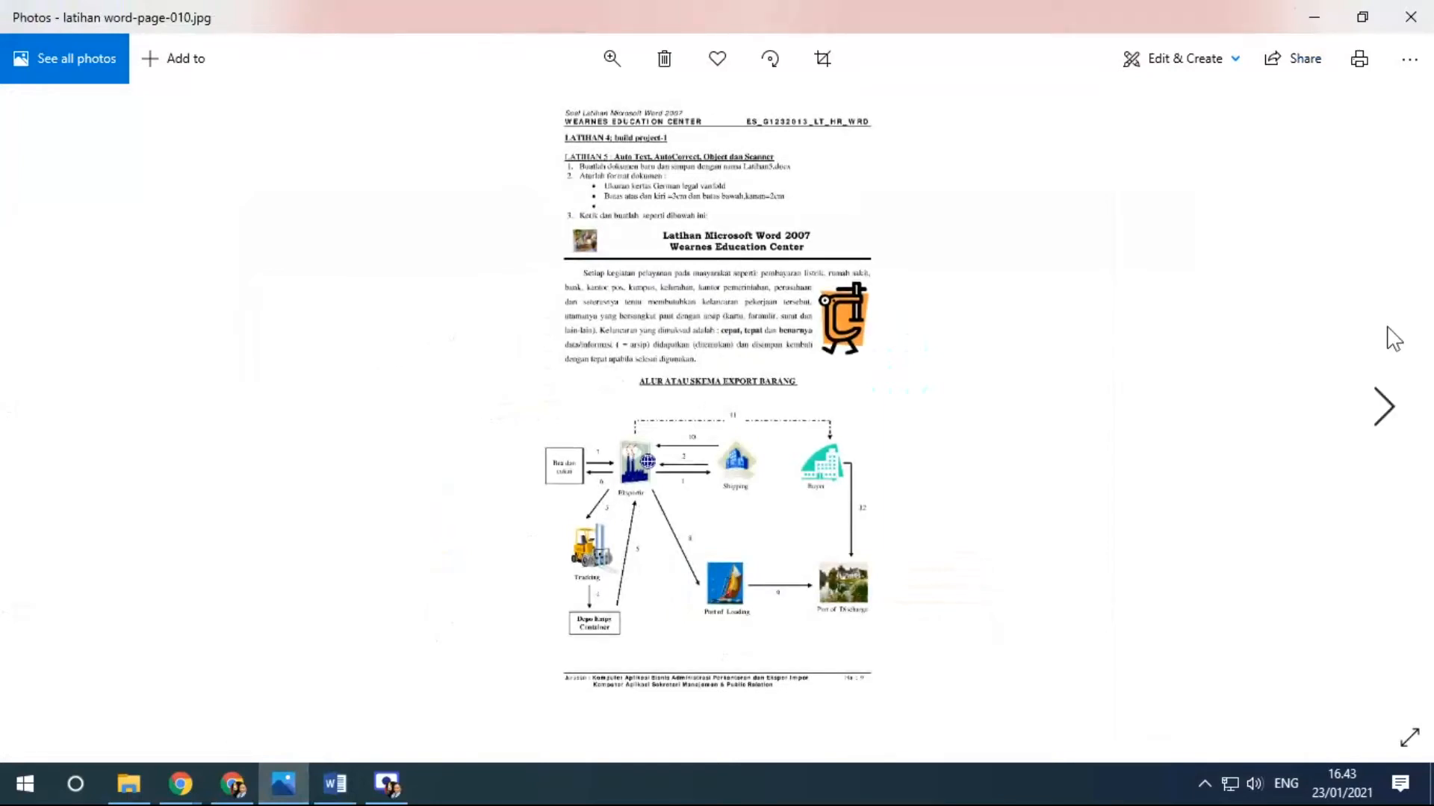
scroll(1014, 481, up, 1)
scroll(1014, 482, up, 2)
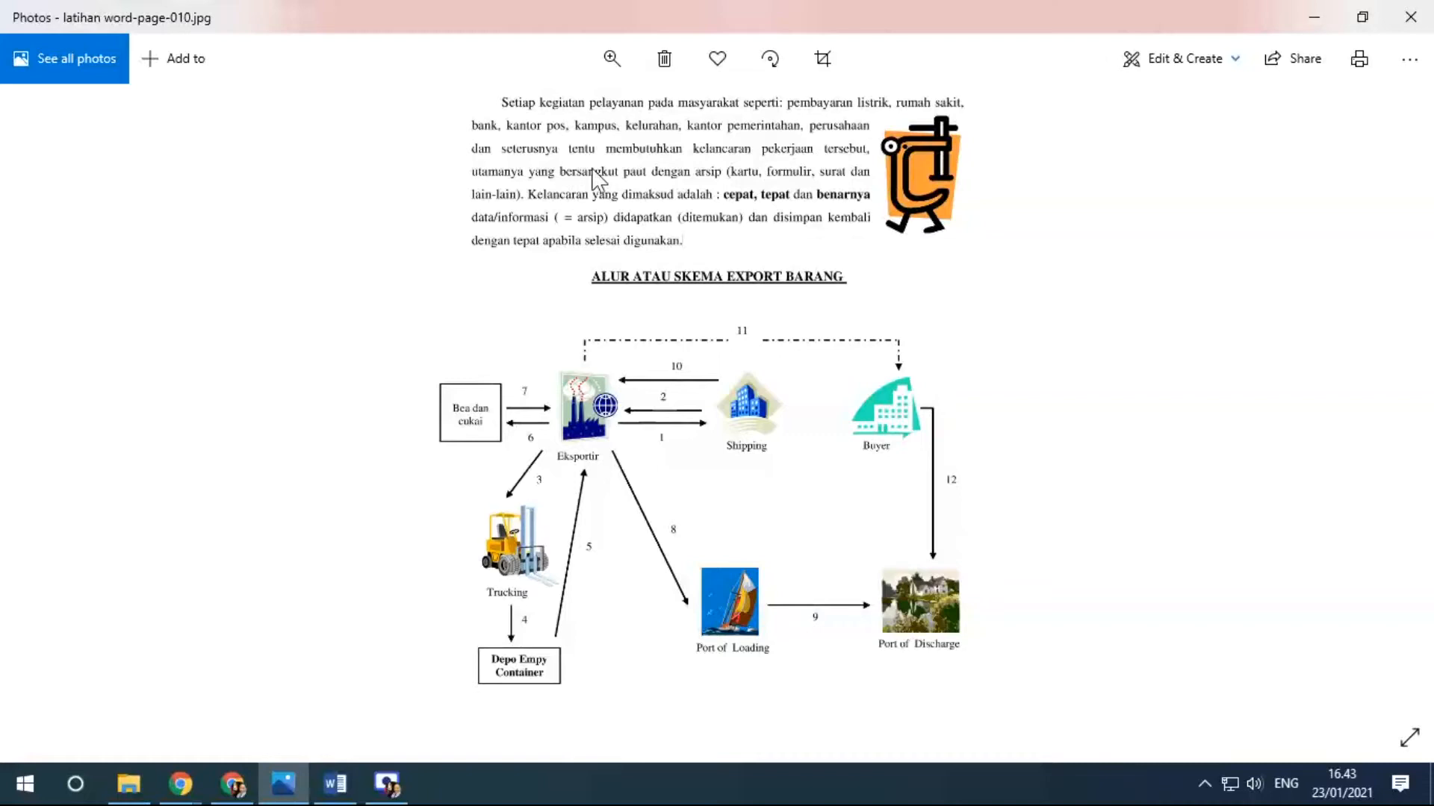
click(334, 791)
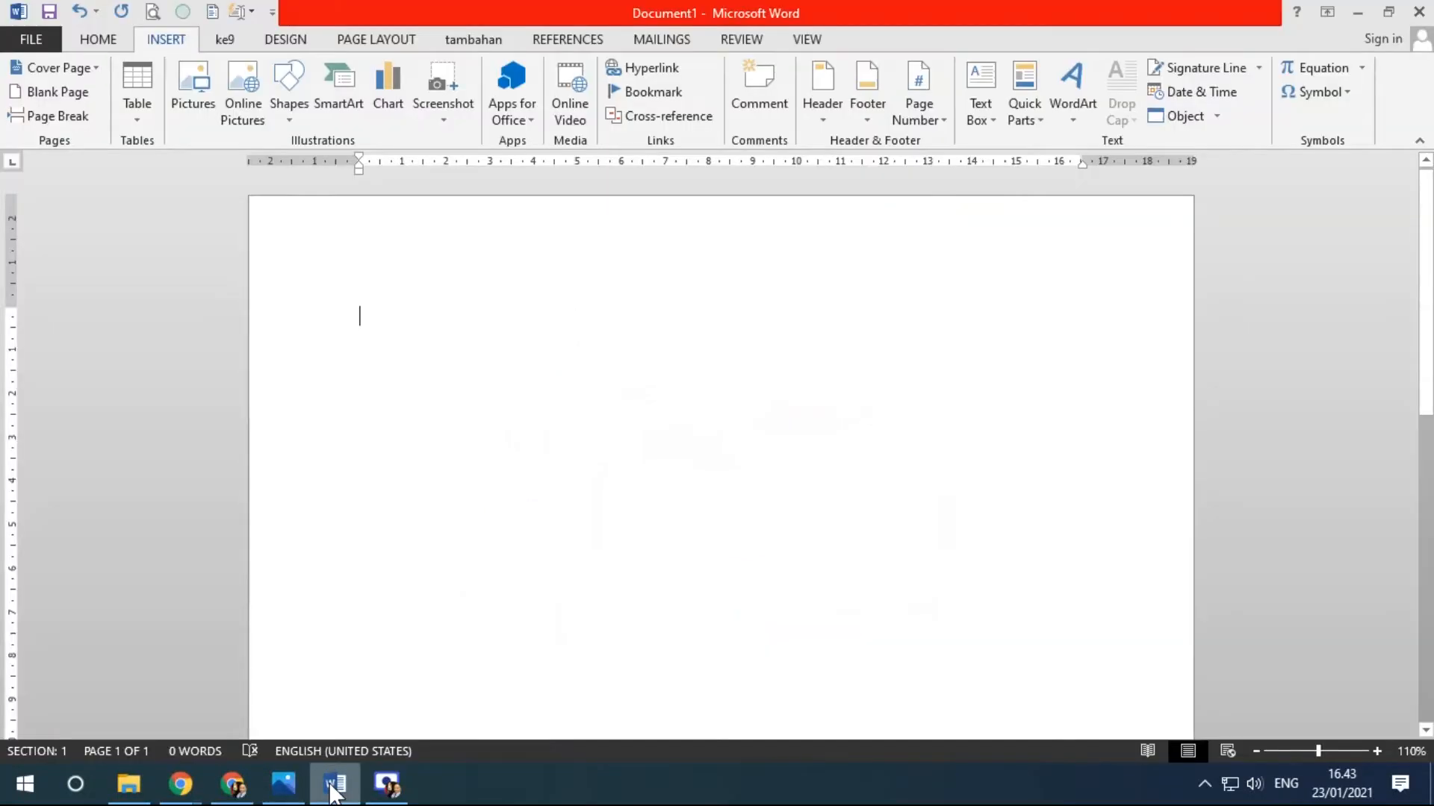
click(442, 112)
click(481, 278)
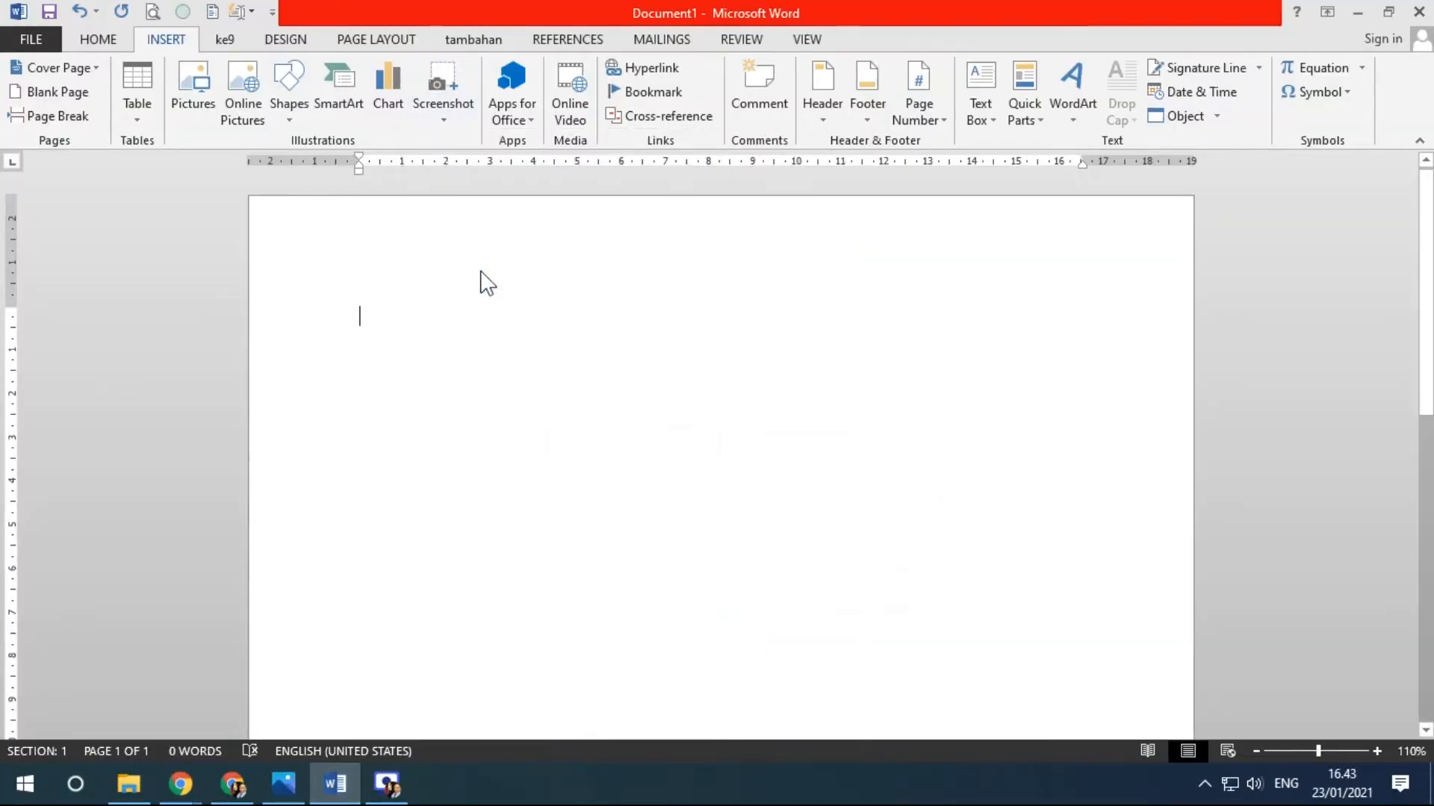
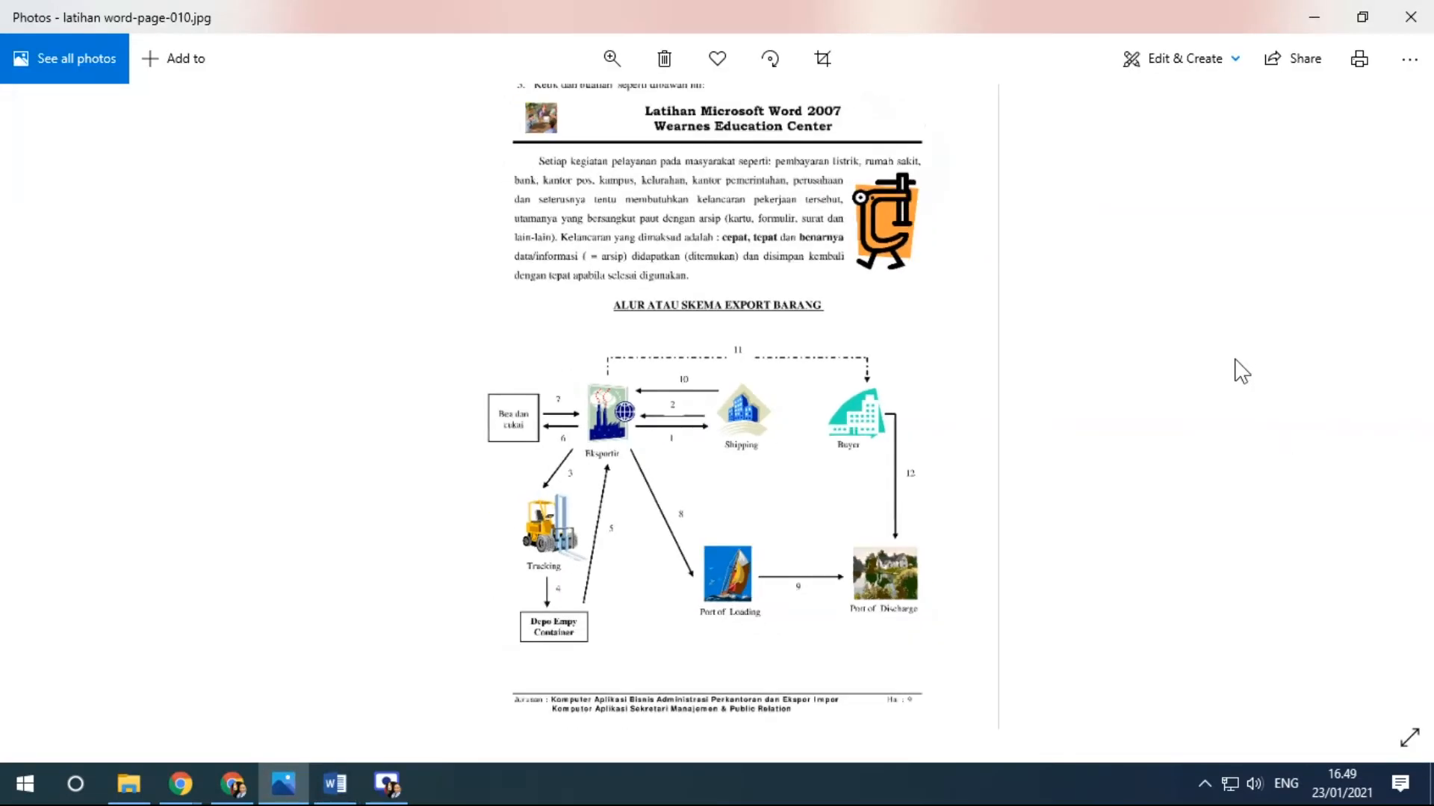
Switch Photos to latihan word-page-012.jpg and enlarge the boxed profit-sharing formula for reading
click(1384, 409)
click(1384, 409)
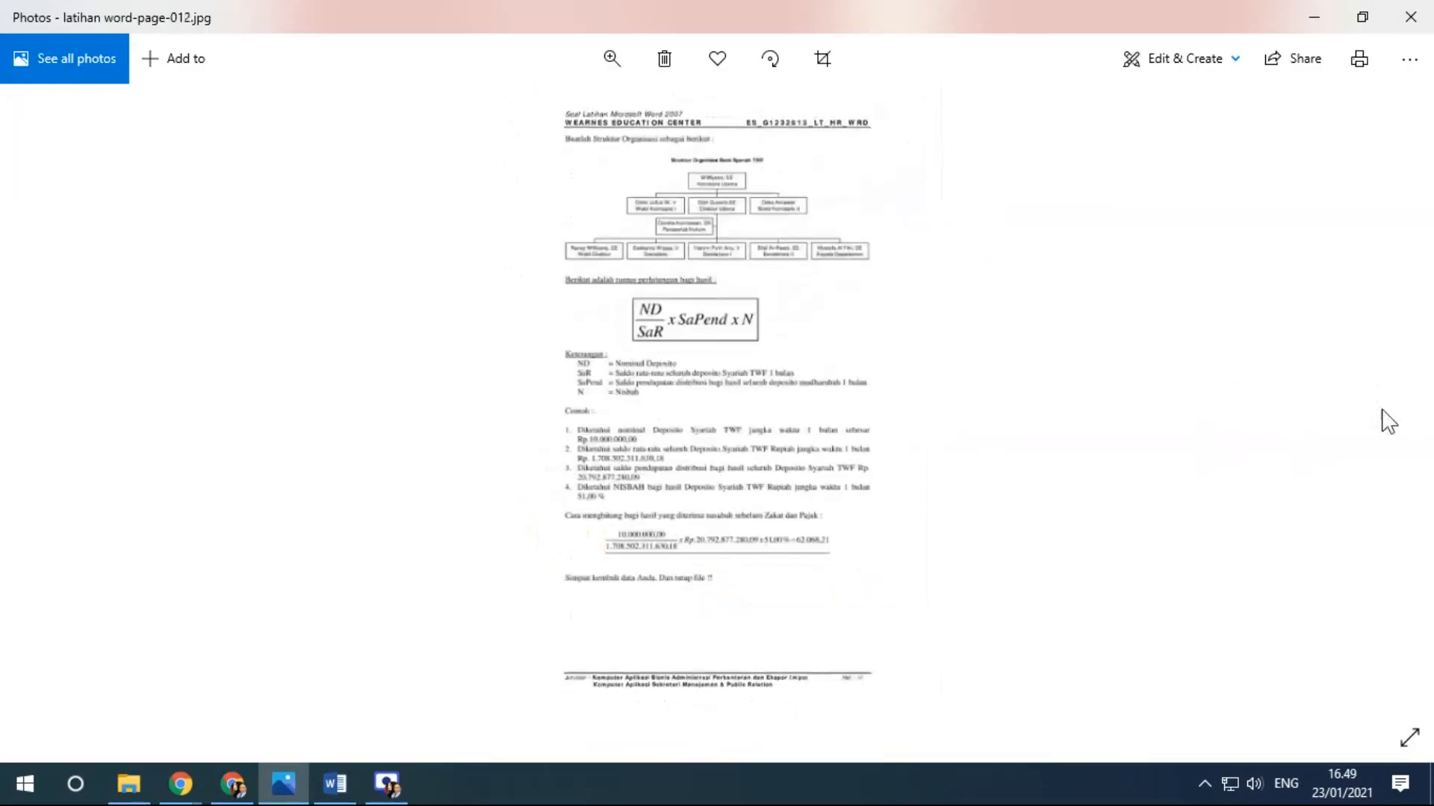
scroll(1053, 439, up, 3)
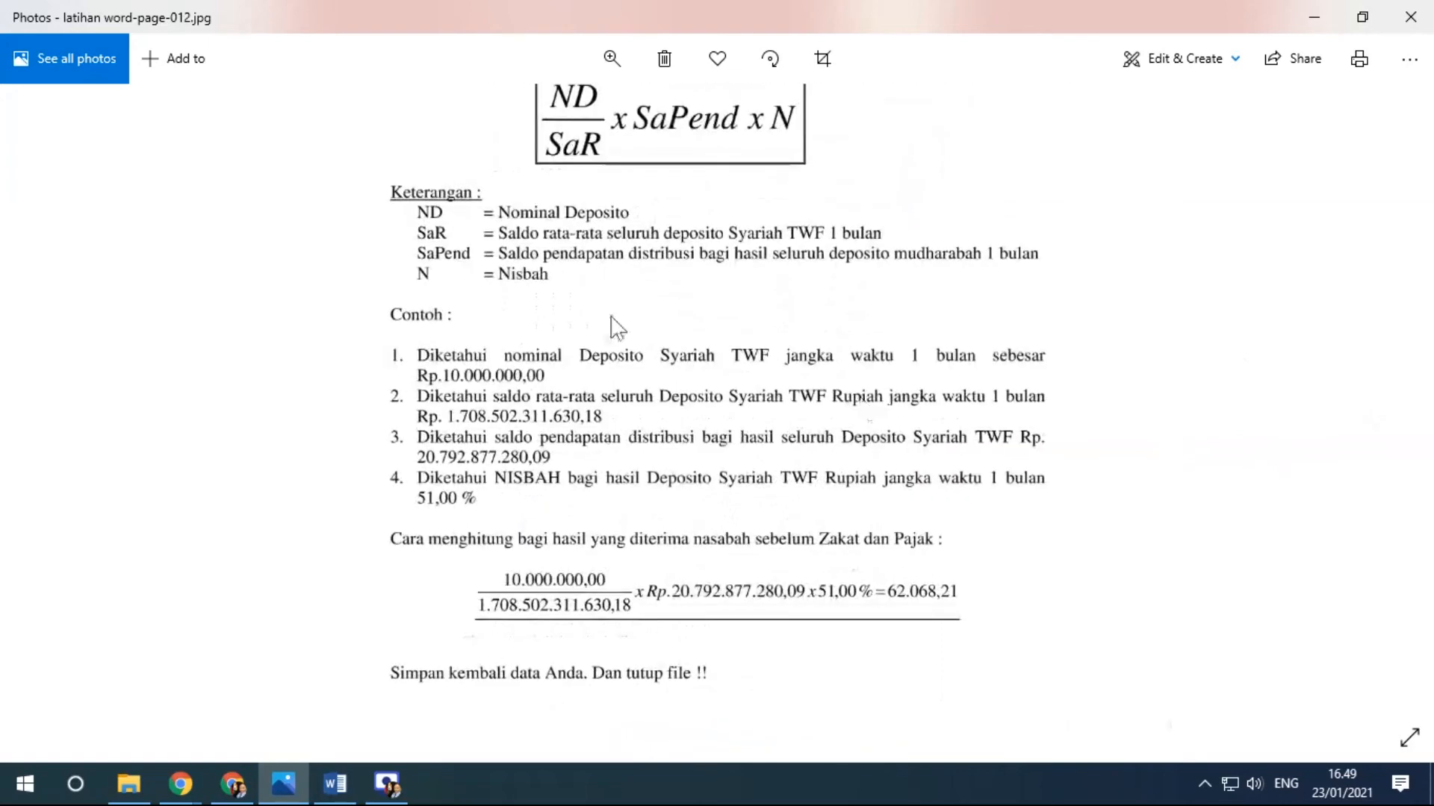
drag(662, 303, 689, 424)
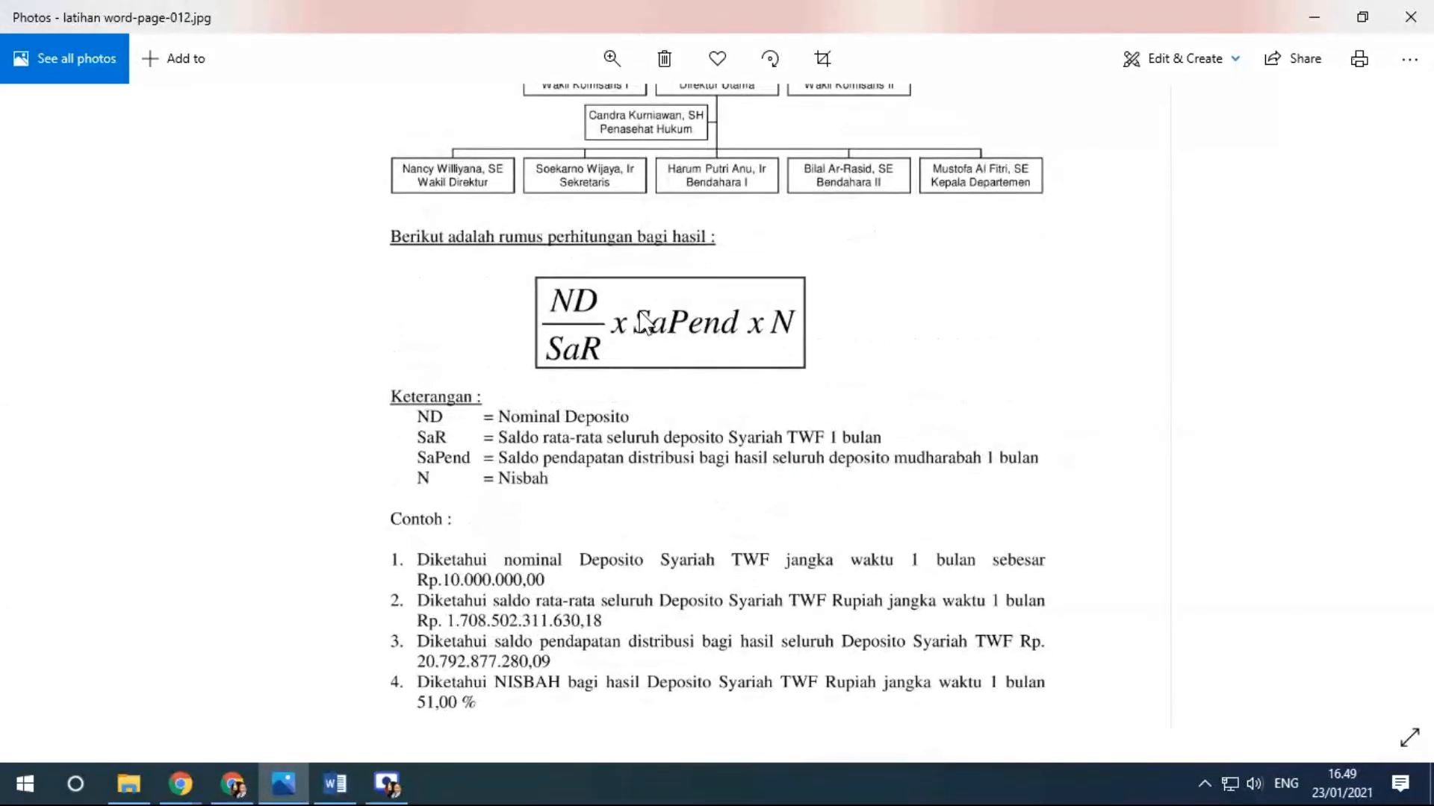
Switch to Word, delete the circular WordArt from the page, and return to the formula in Photos
click(335, 784)
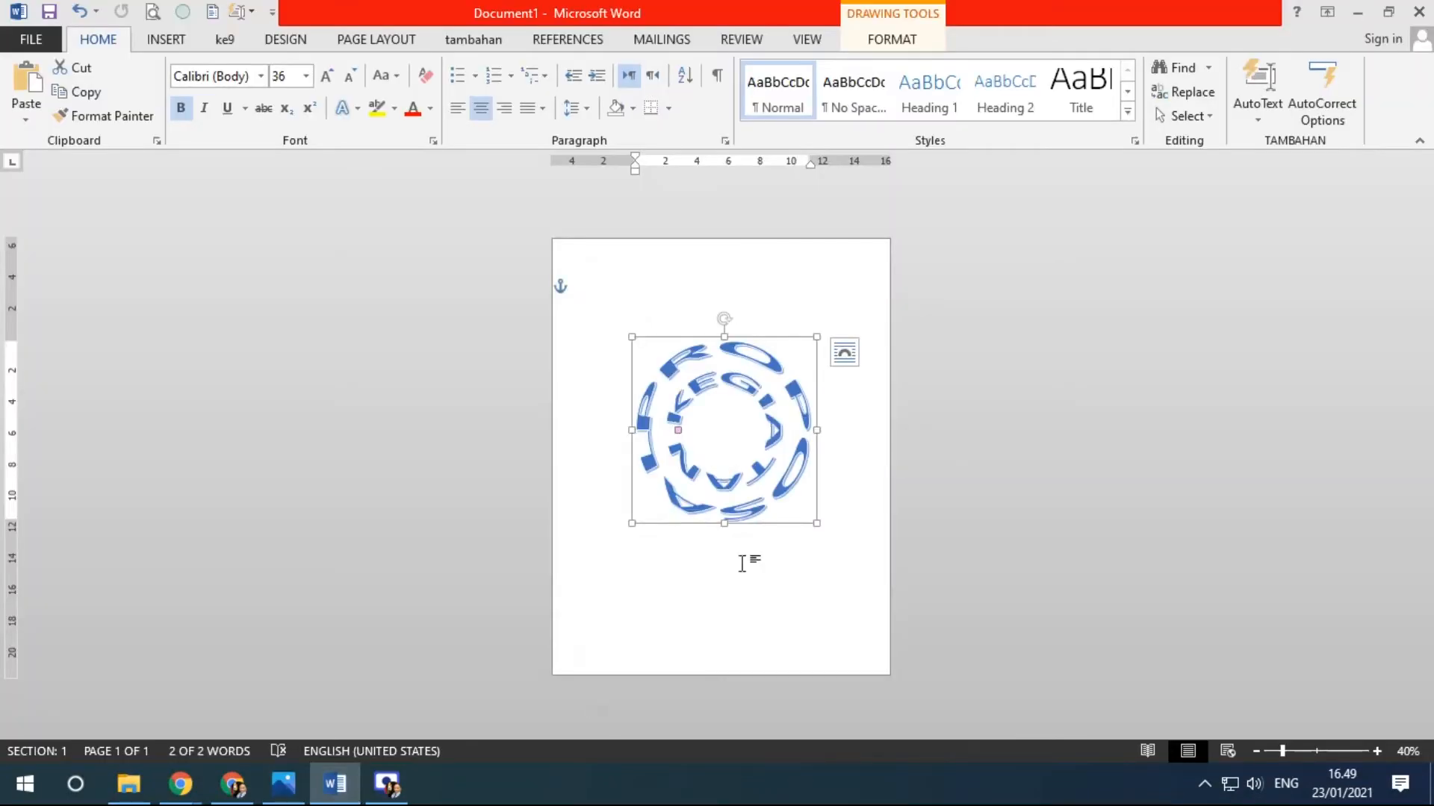
key(Delete)
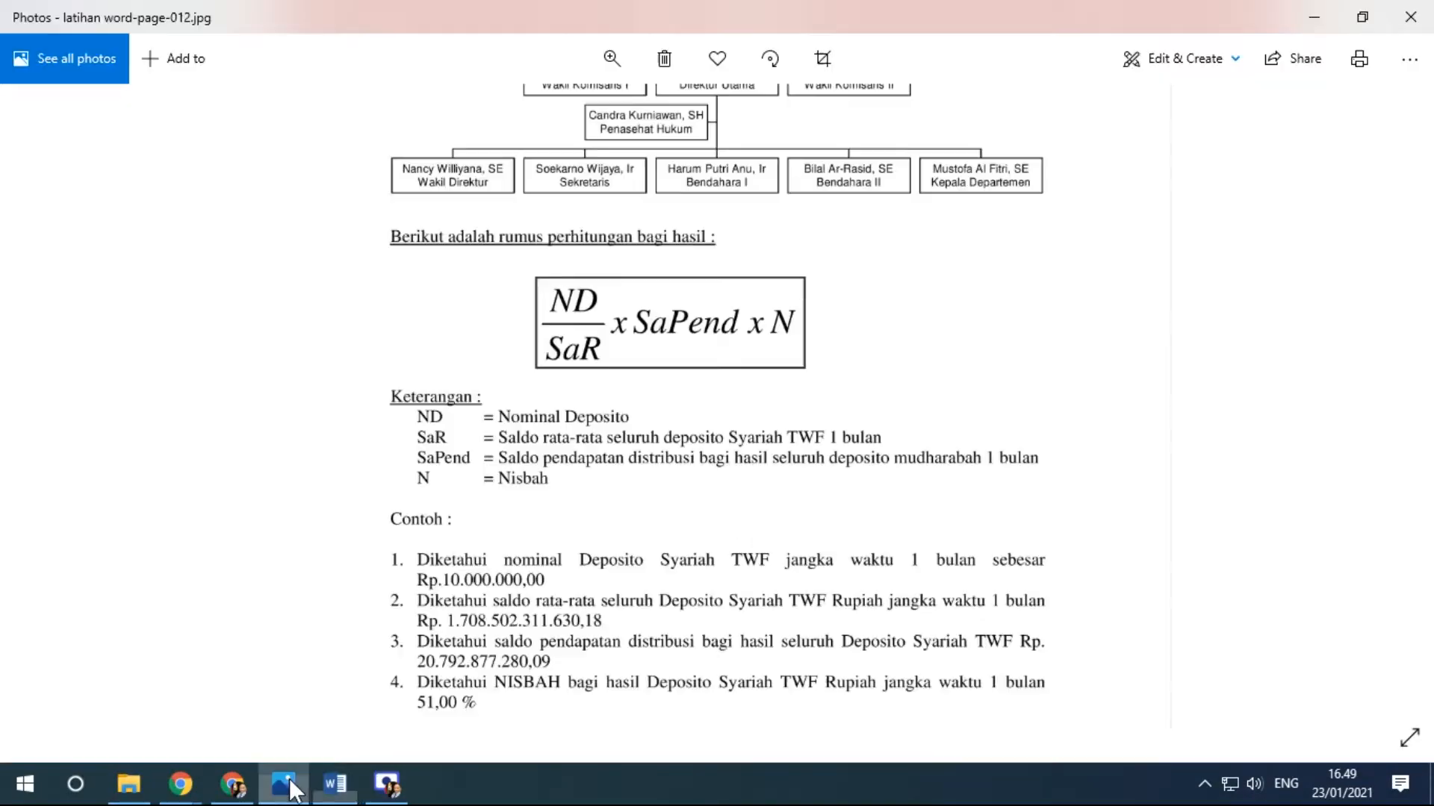
click(284, 784)
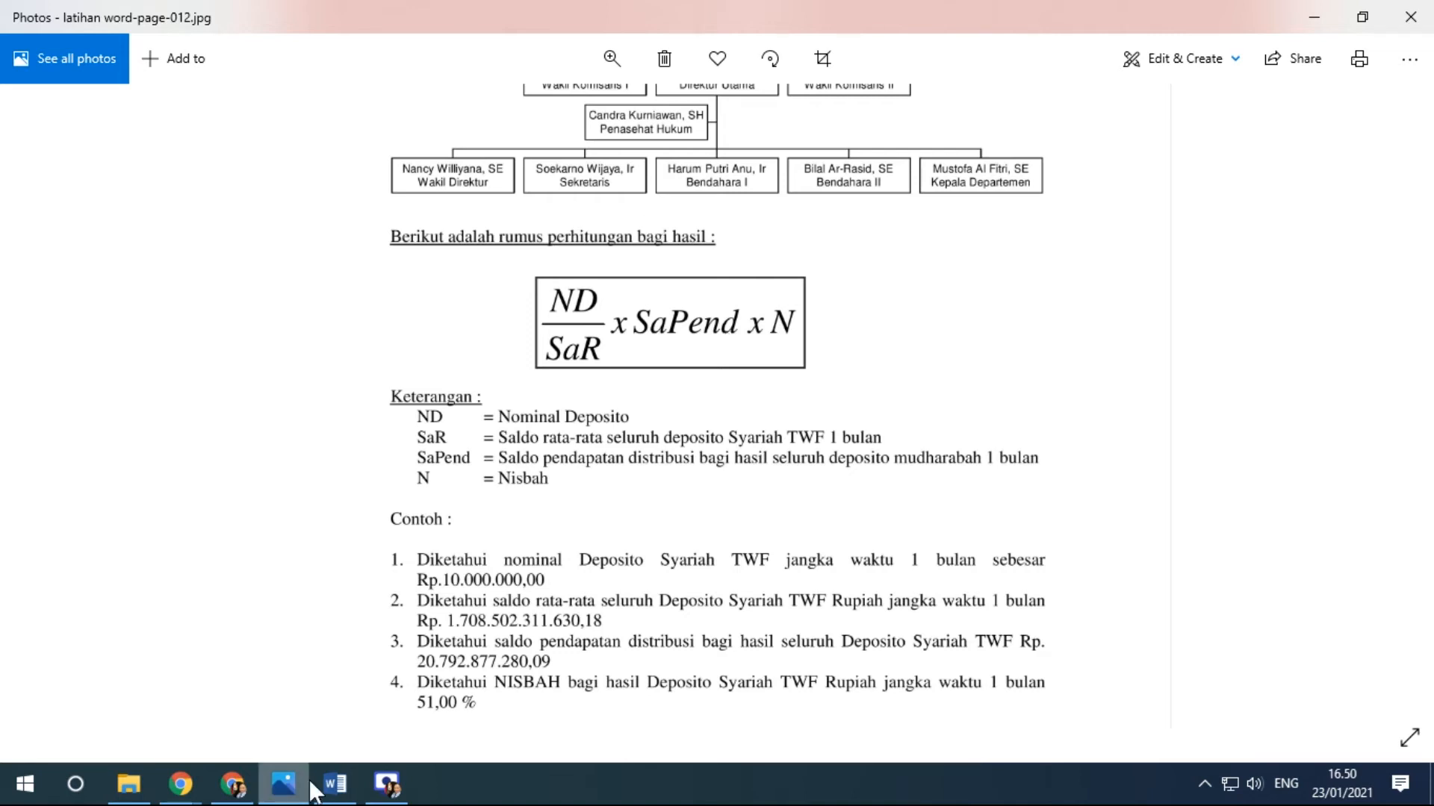
Switch to Word, look through the built-in equations and insert a new blank equation on the empty page
click(336, 784)
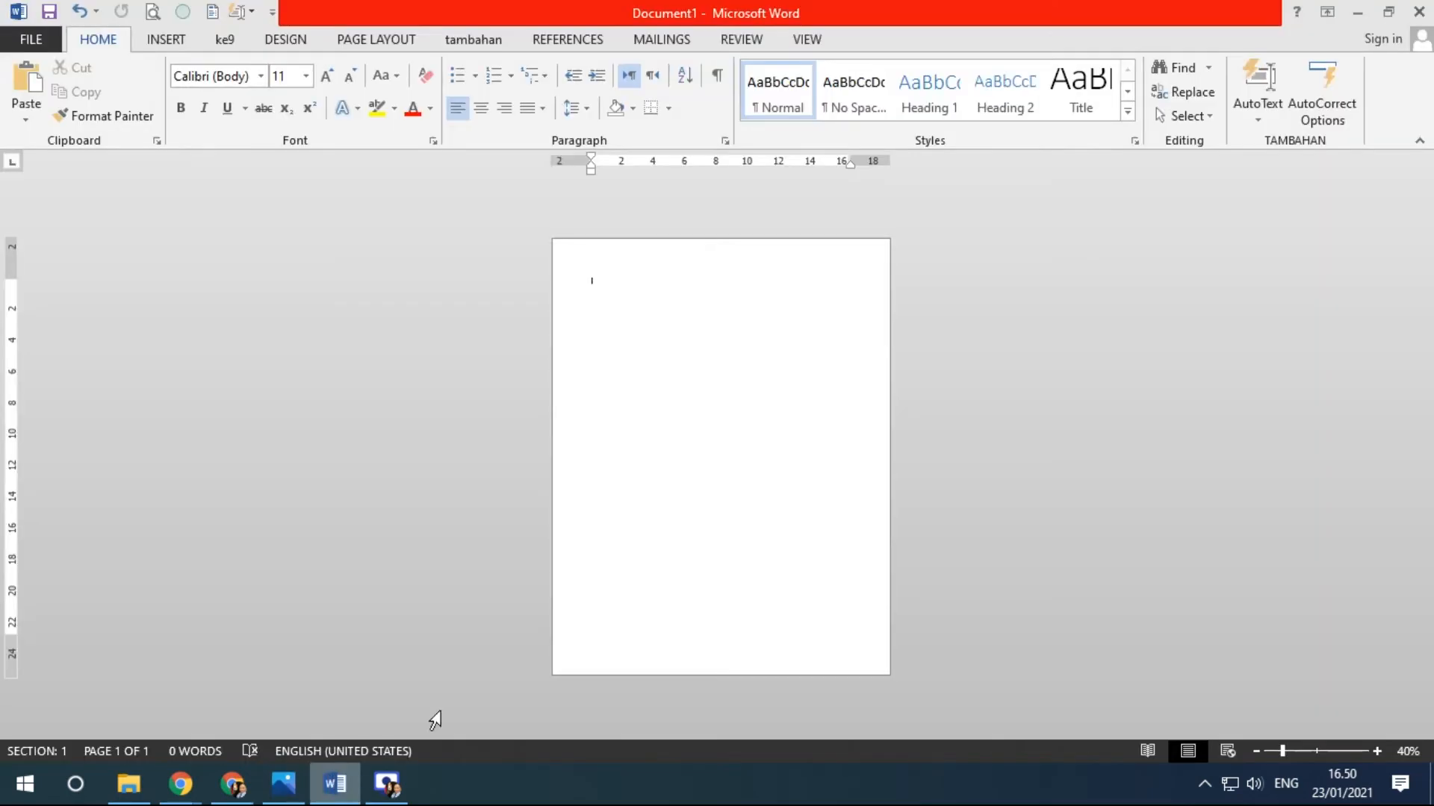
click(166, 38)
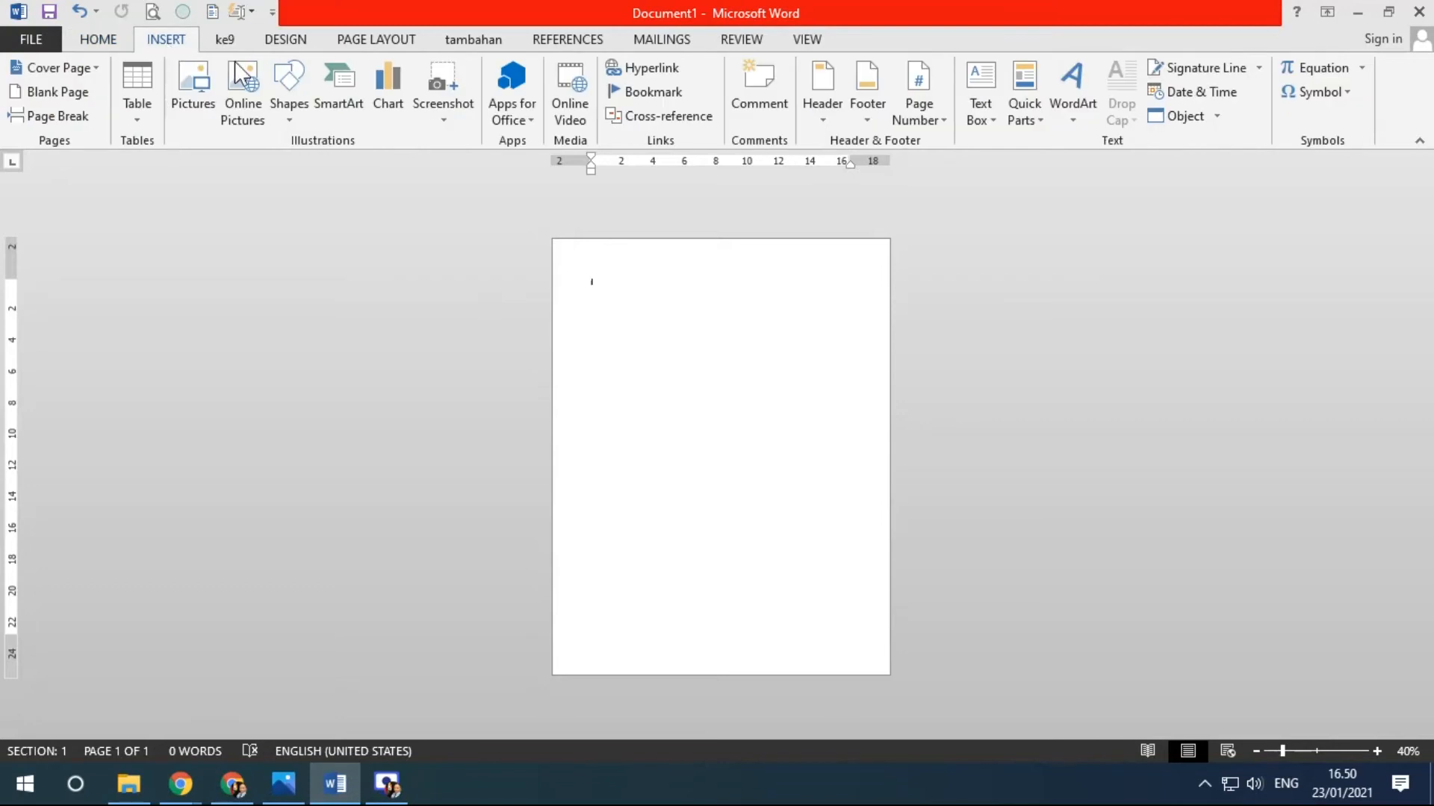
scroll(1252, 476, up, 3)
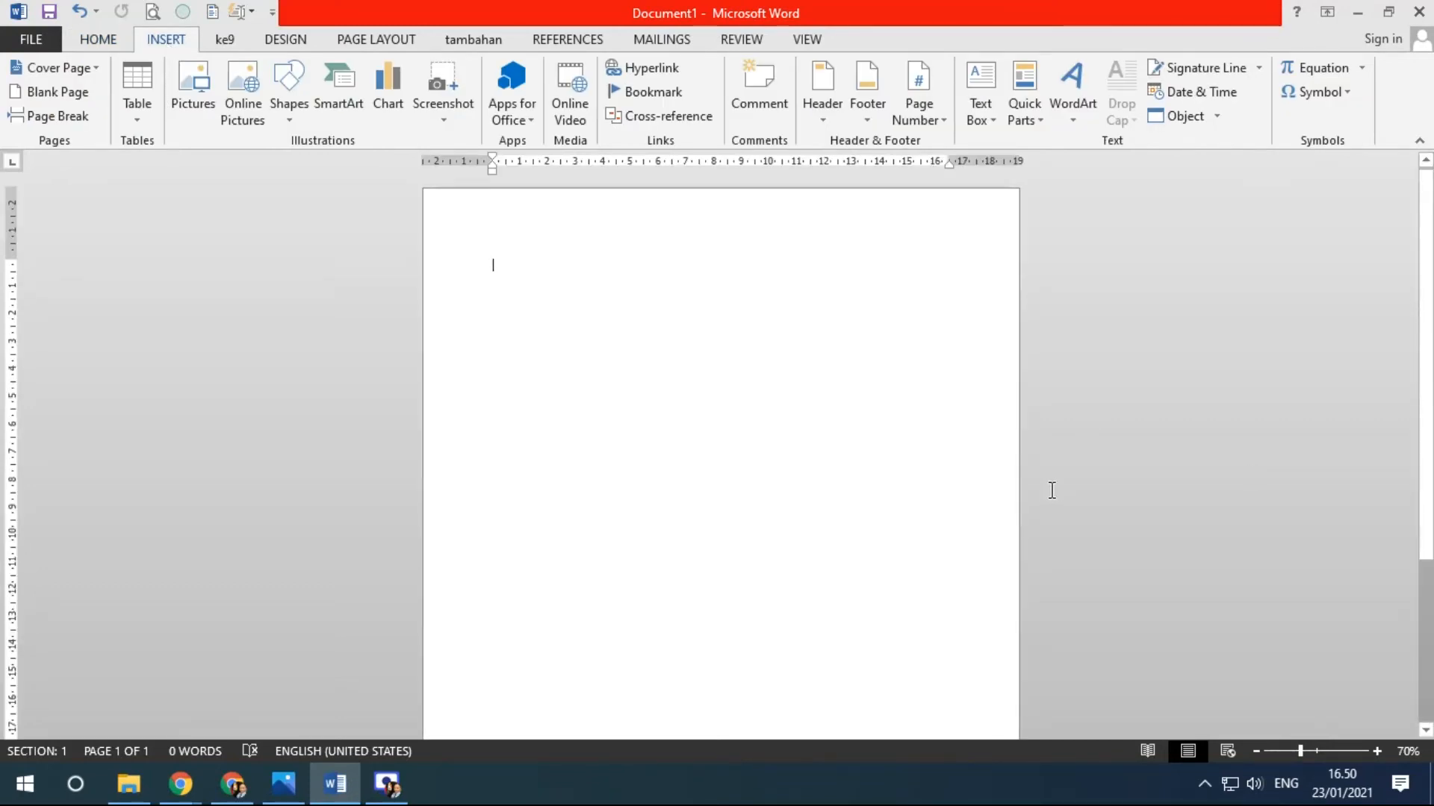
click(1362, 66)
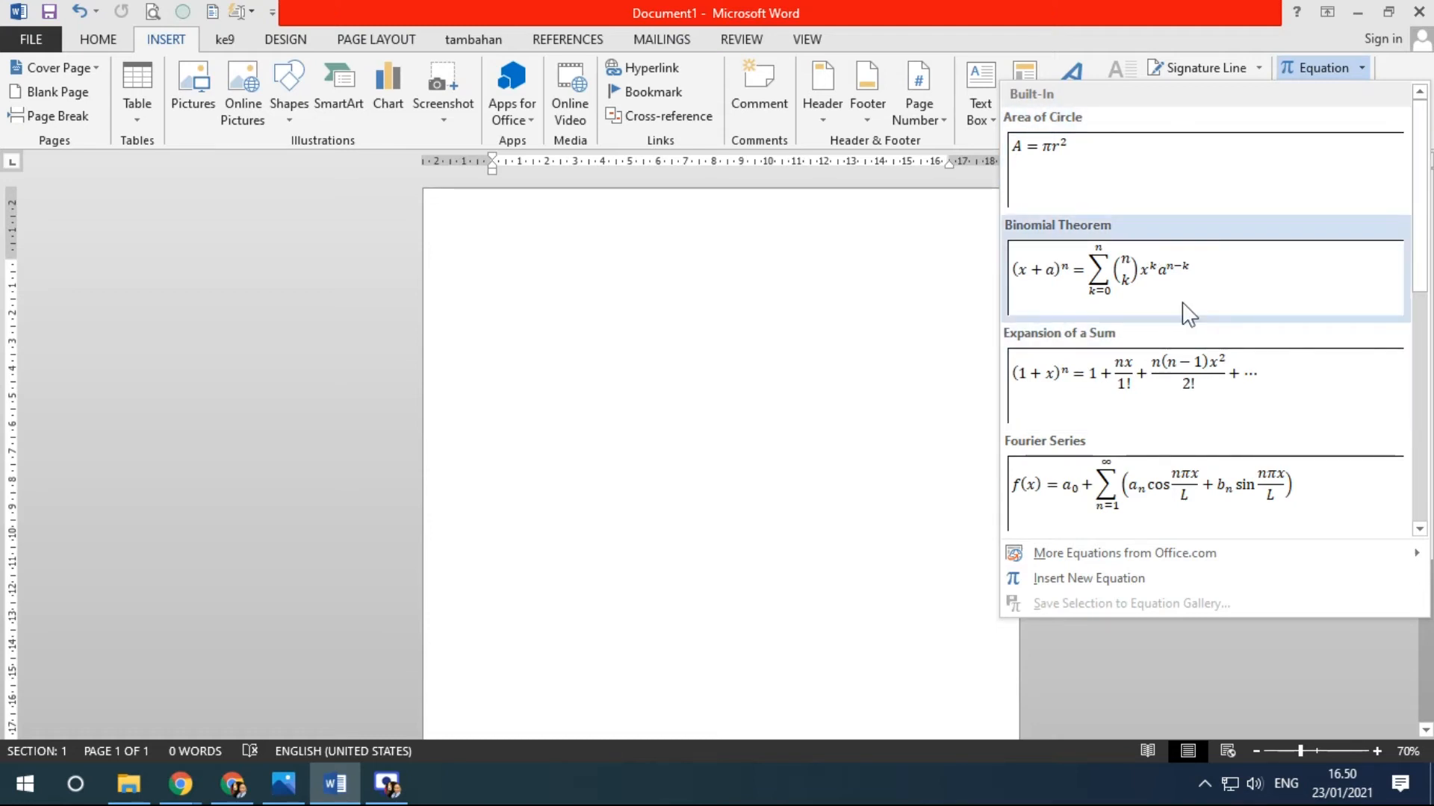
scroll(1186, 312, down, 3)
scroll(1075, 217, up, 3)
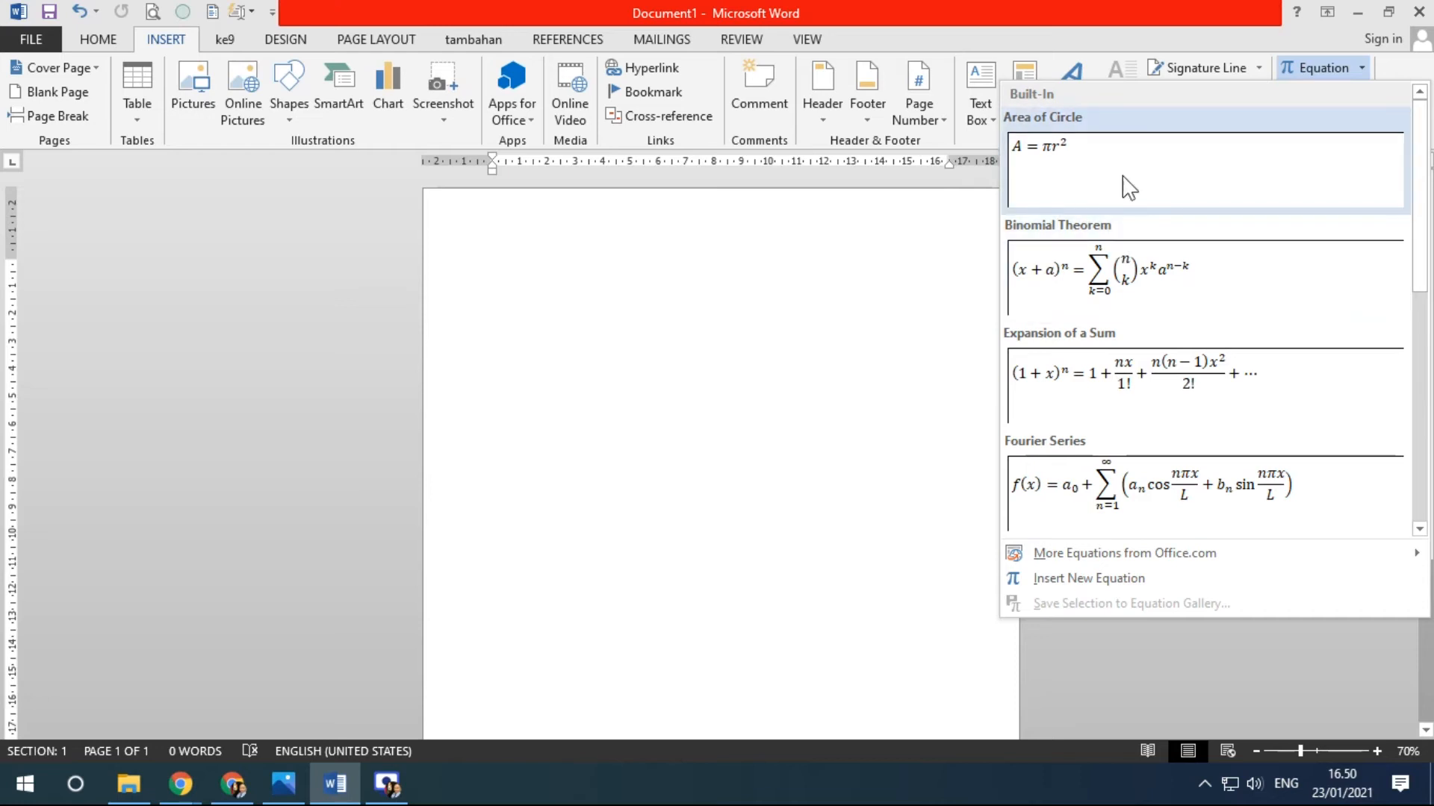
scroll(1129, 188, down, 3)
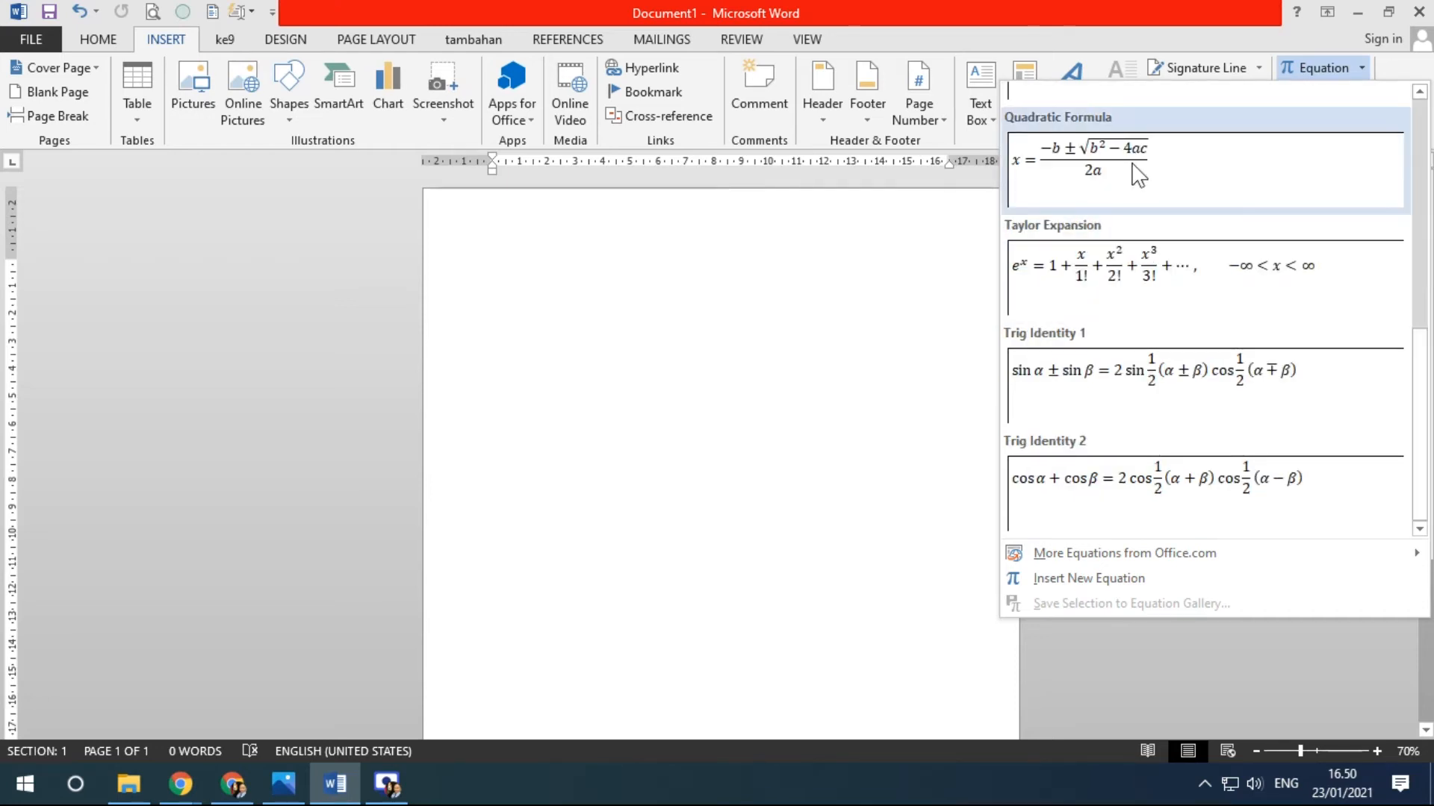
click(1067, 579)
scroll(959, 368, up, 1)
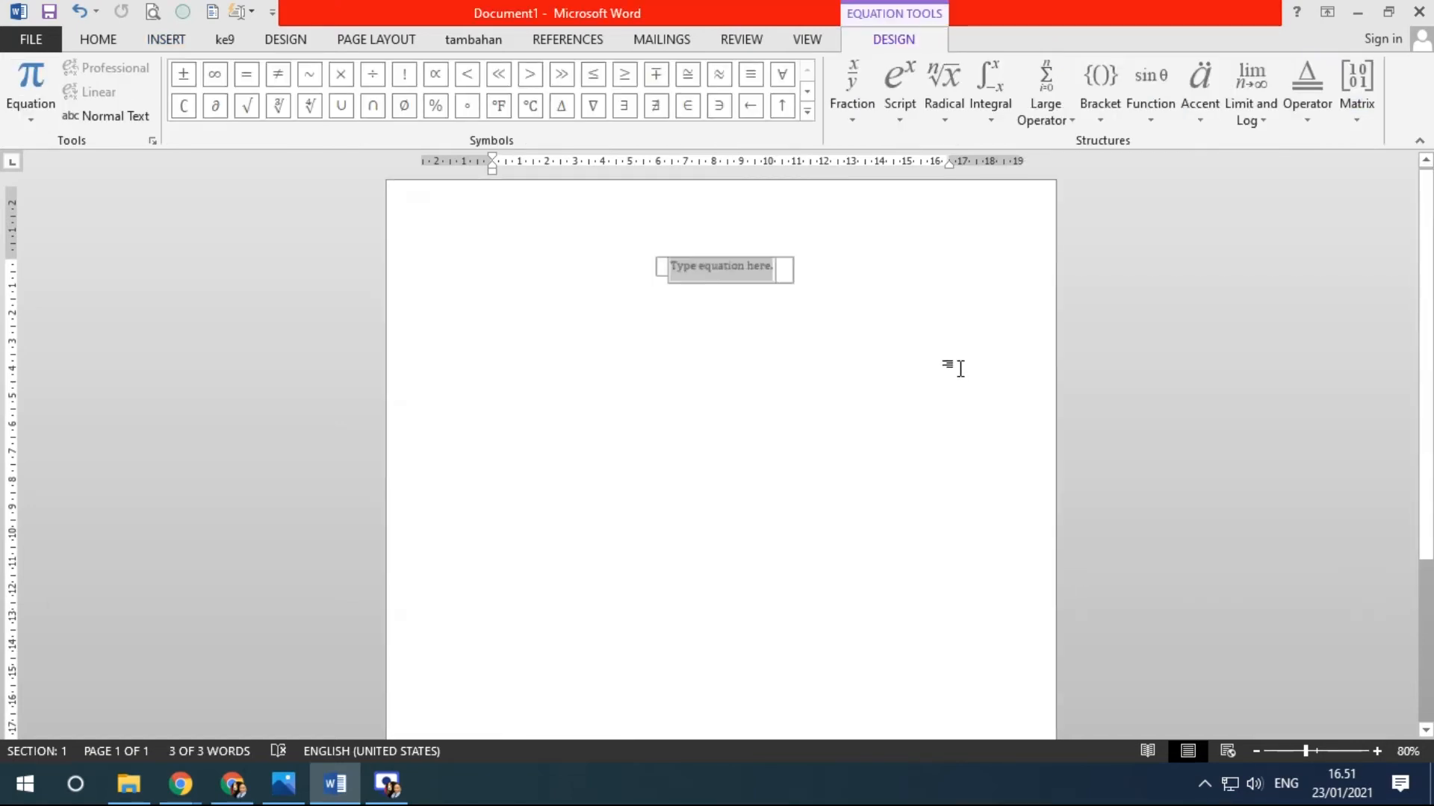
scroll(959, 368, up, 10)
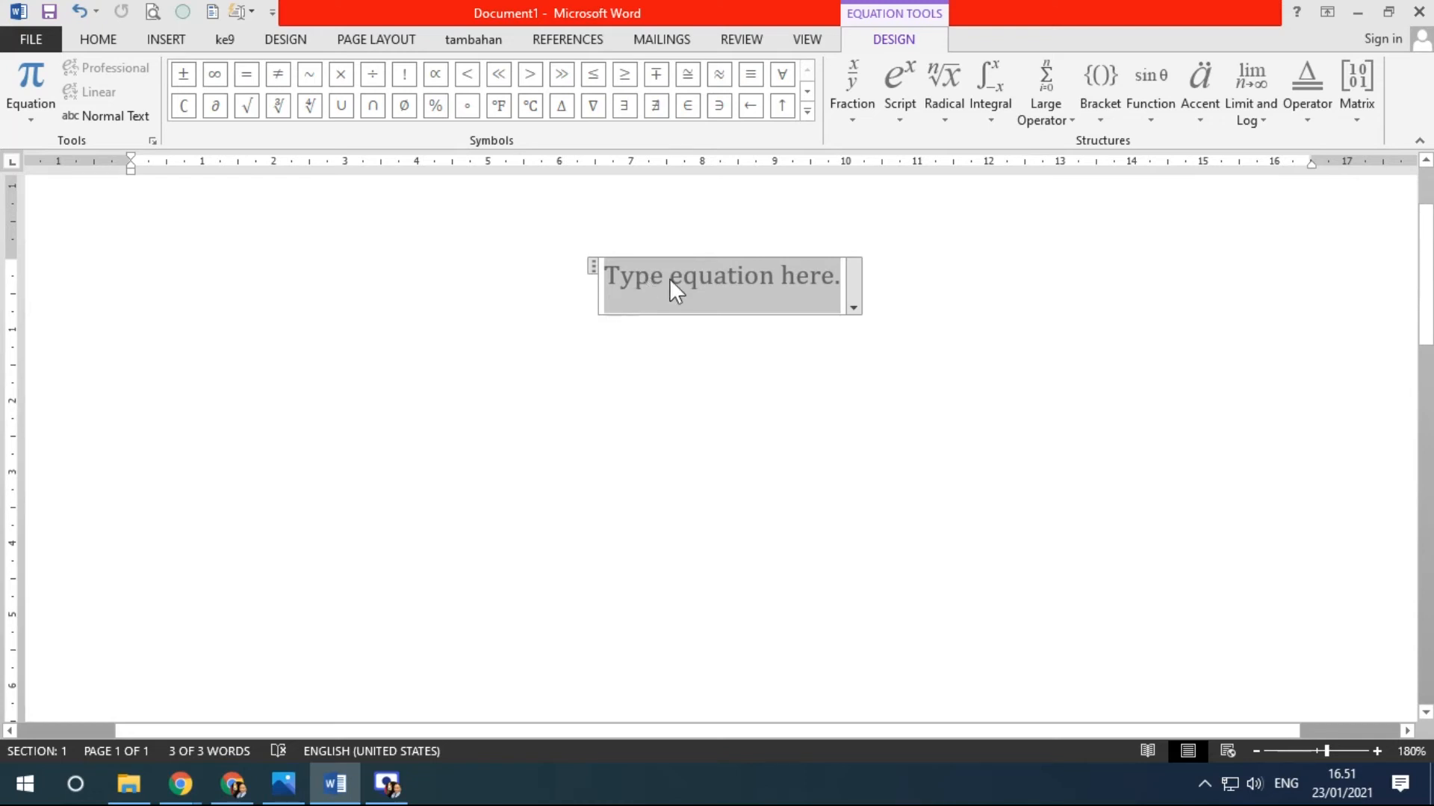
Check the formula in Photos, then insert a stacked fraction in Word's equation with ND as numerator and SaR as denominator
click(283, 784)
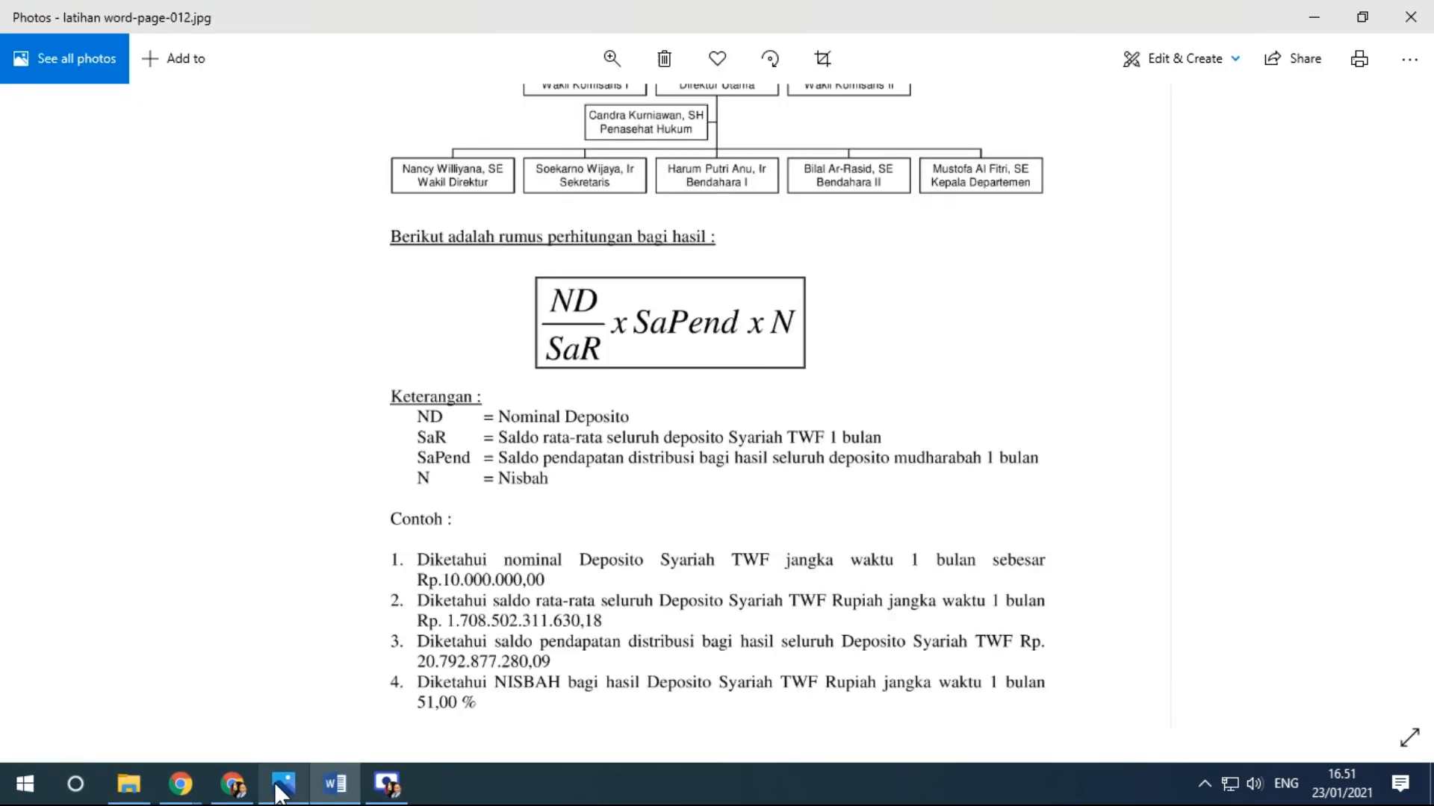
click(340, 788)
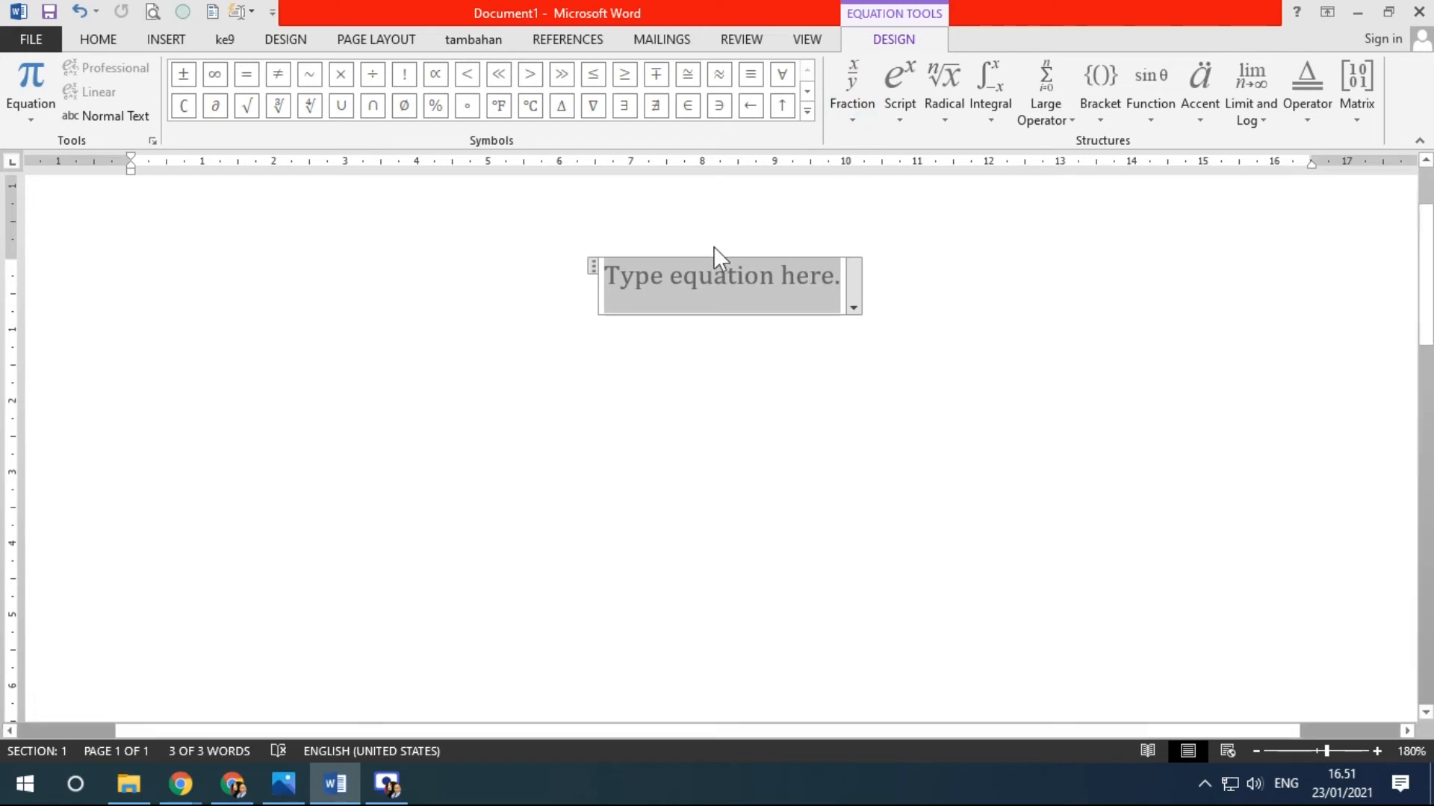
click(853, 120)
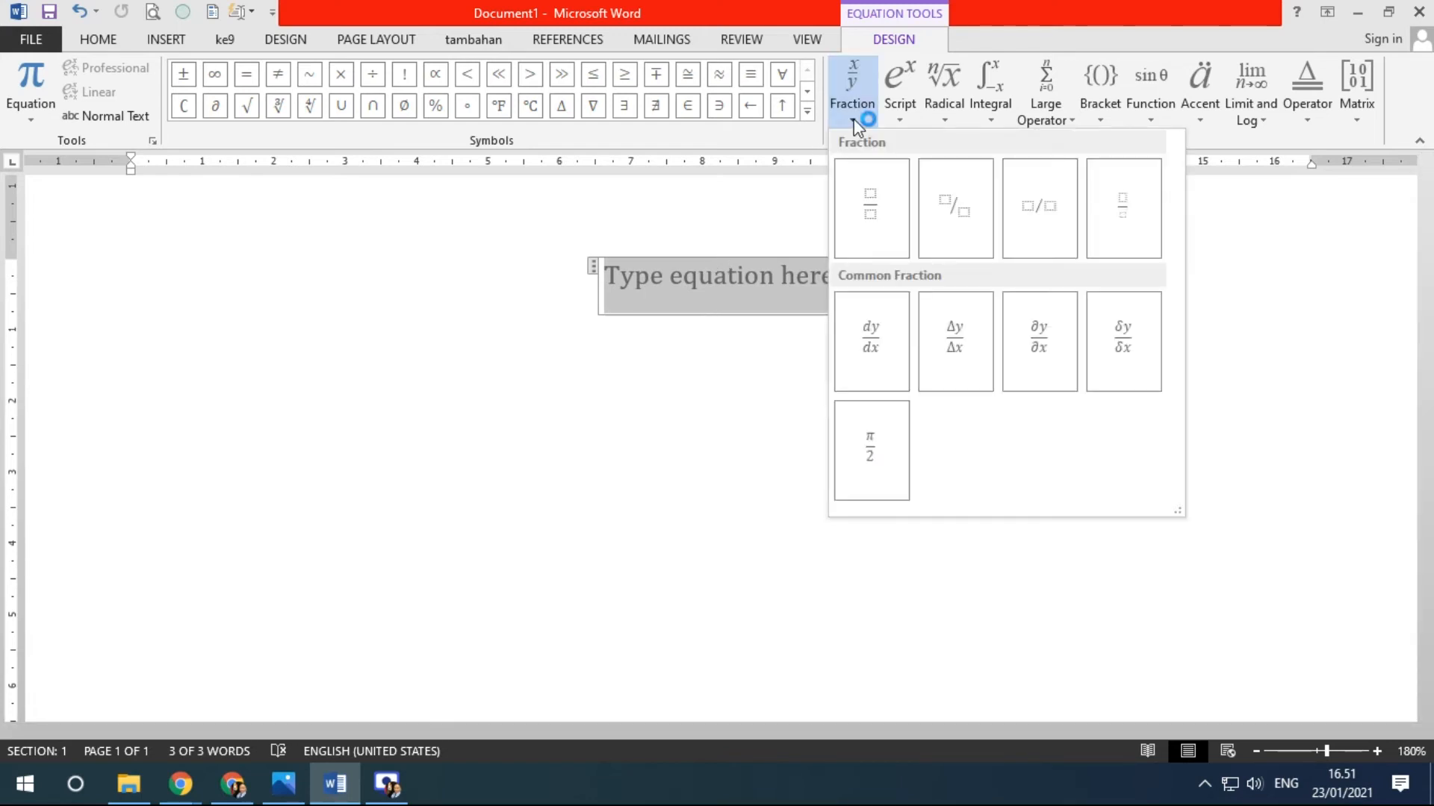
click(876, 222)
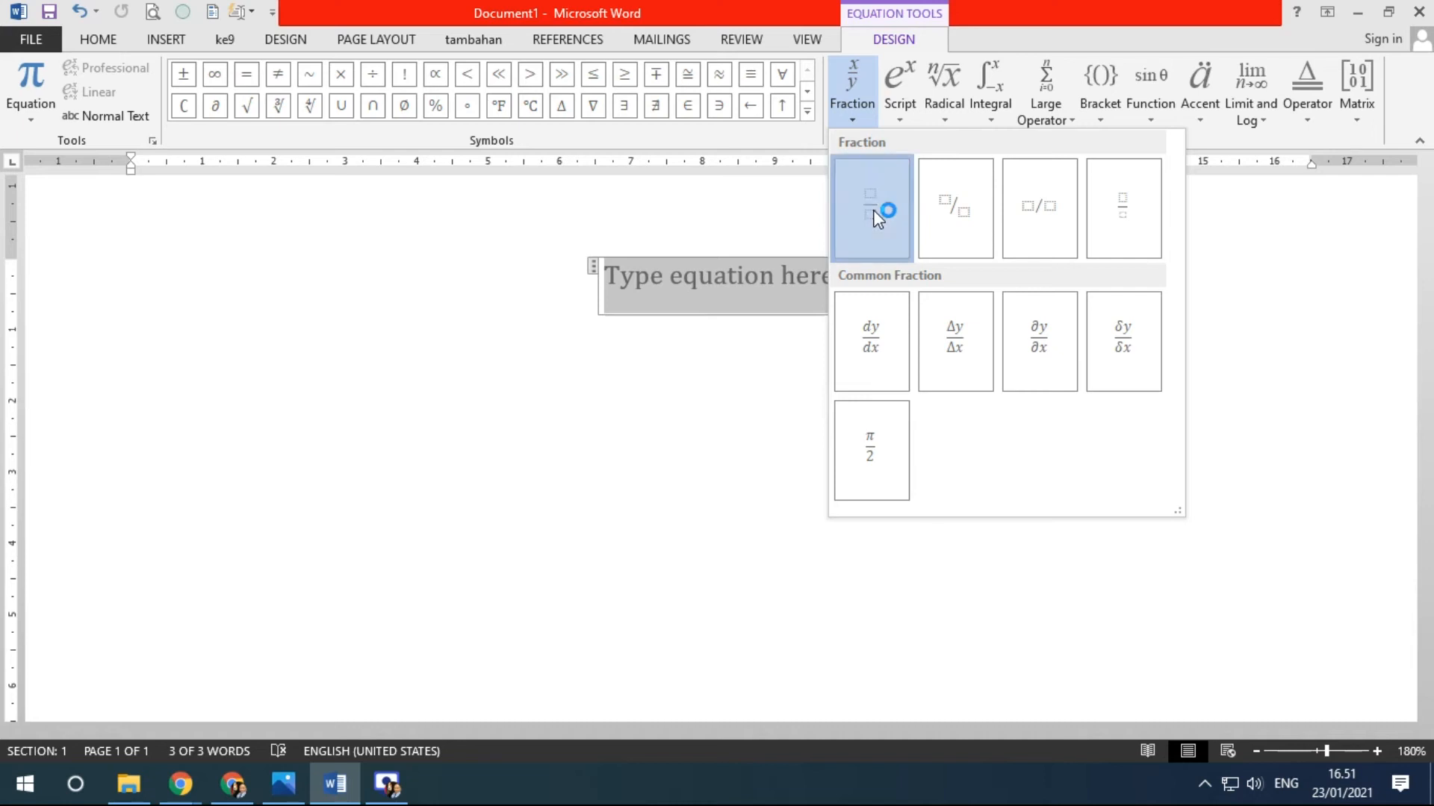
click(721, 275)
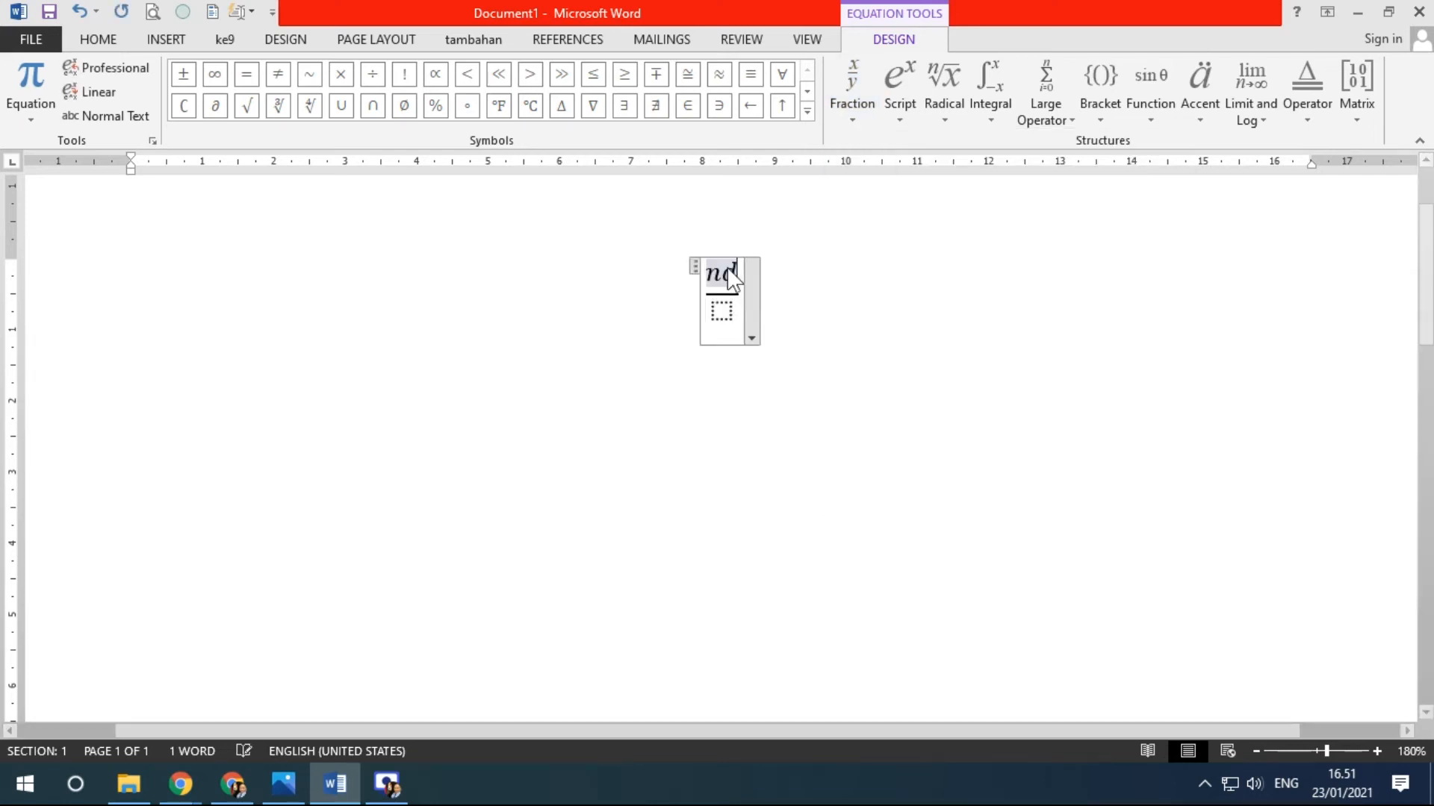
text(ND)
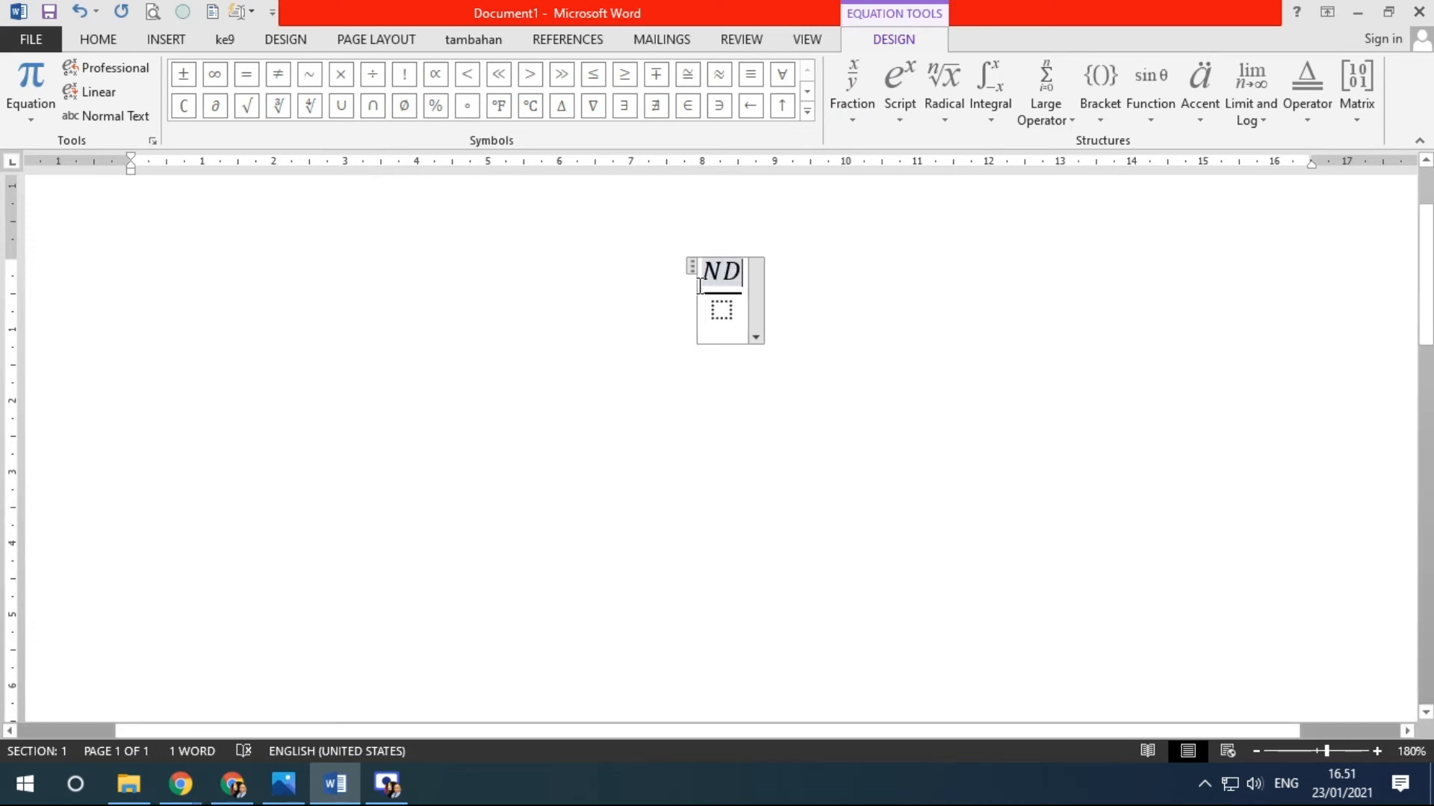
click(721, 311)
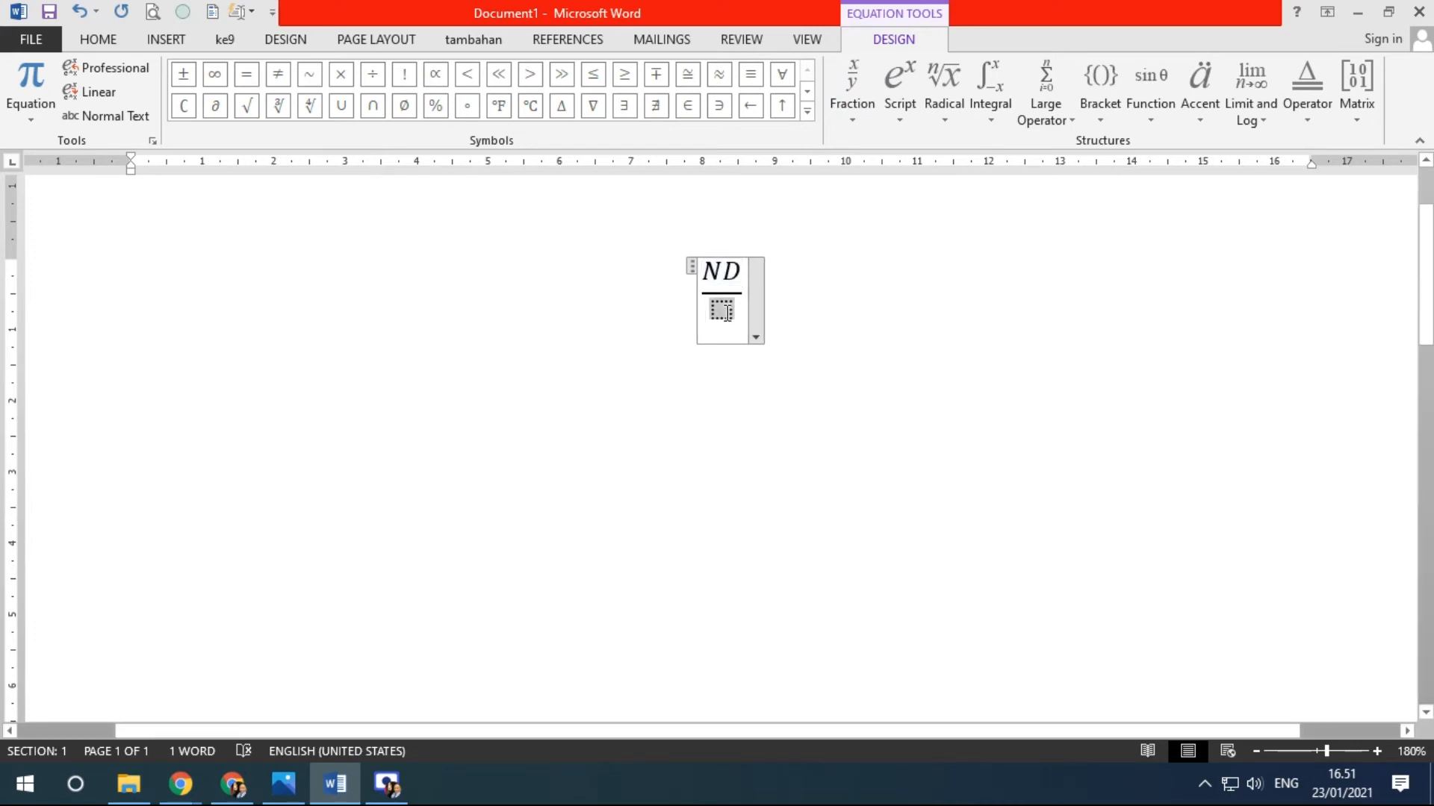
text(SaR)
Continue the equation after the fraction with x SaPend x N, checking the boxed formula in Photos
ctrl+scroll(890, 385, up, 14)
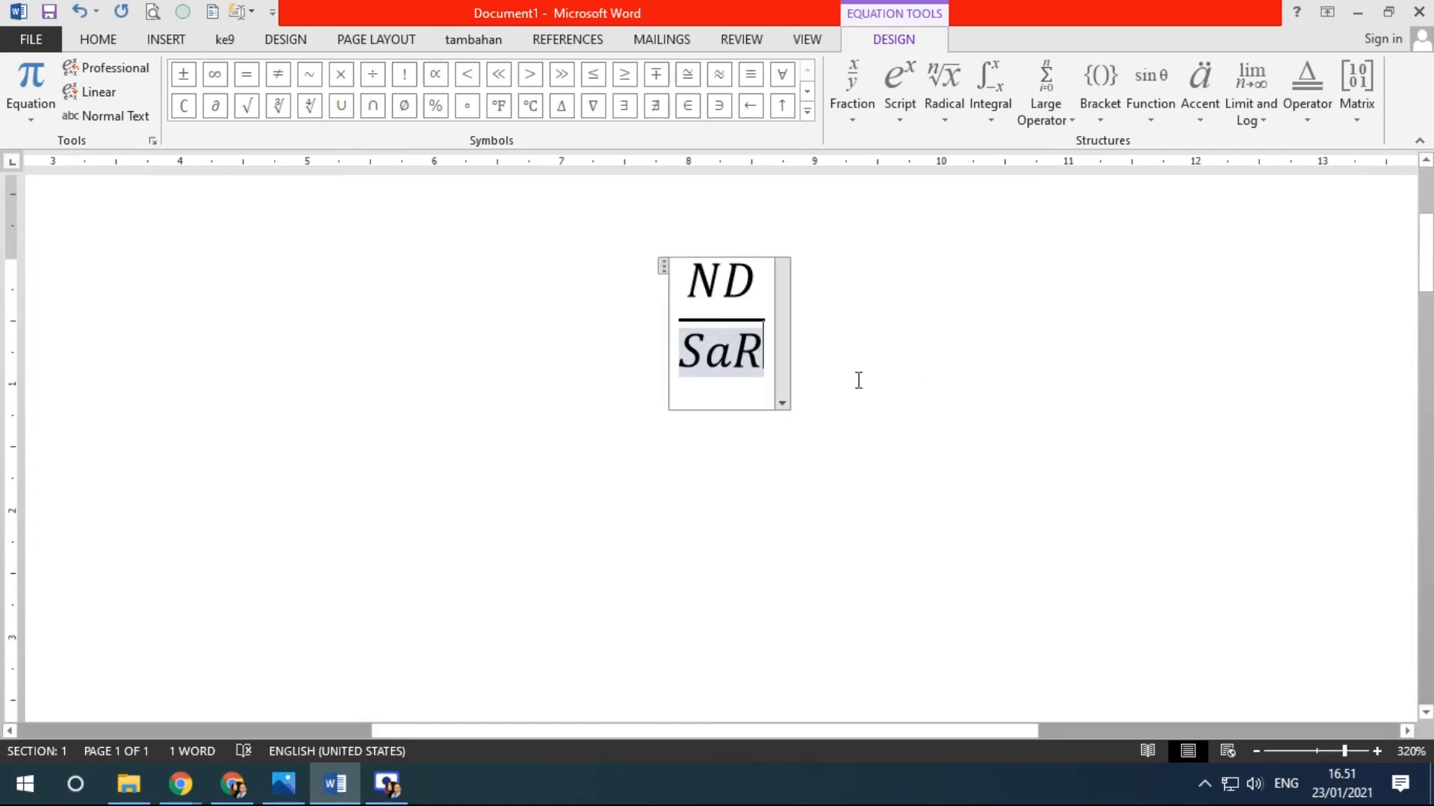
key(Right)
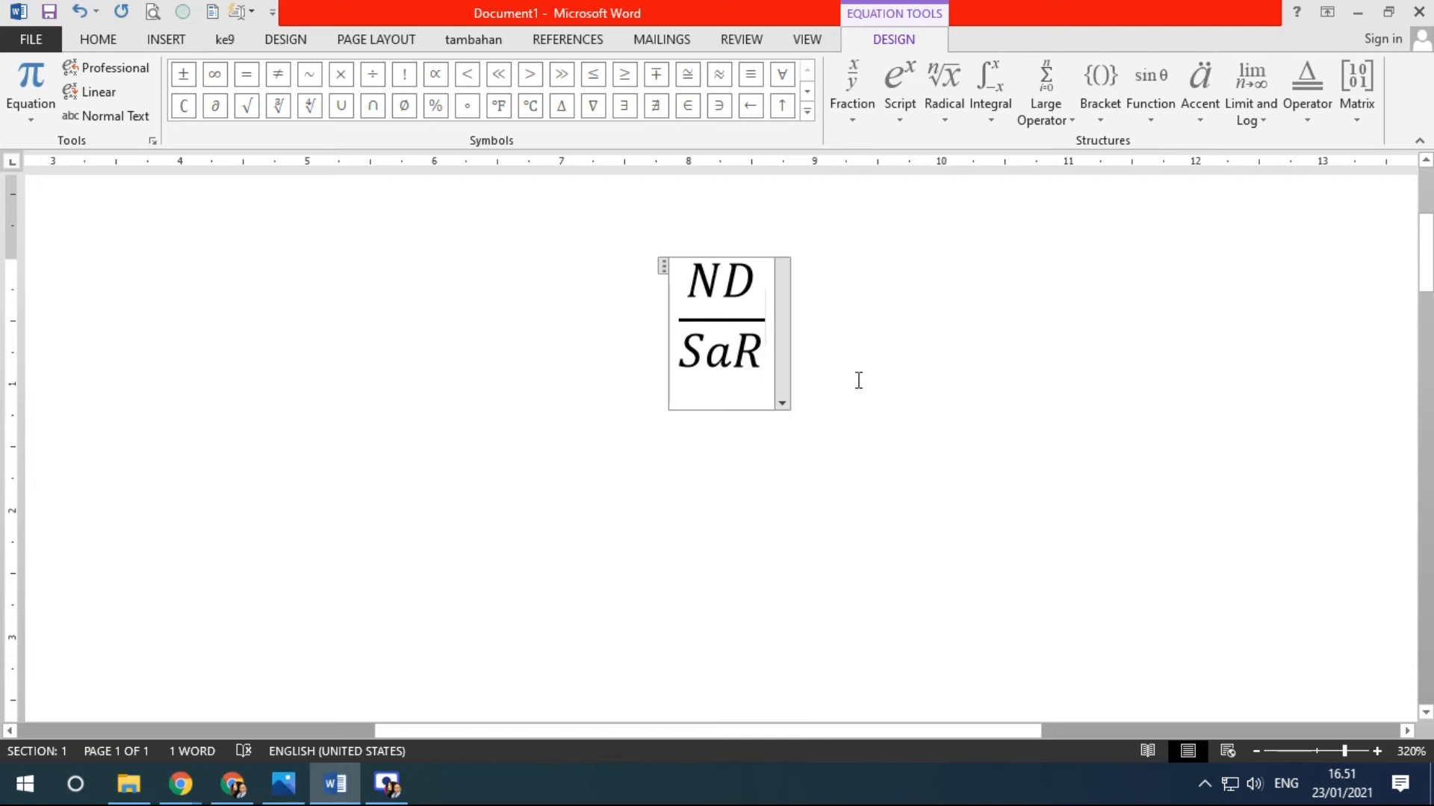
text(x)
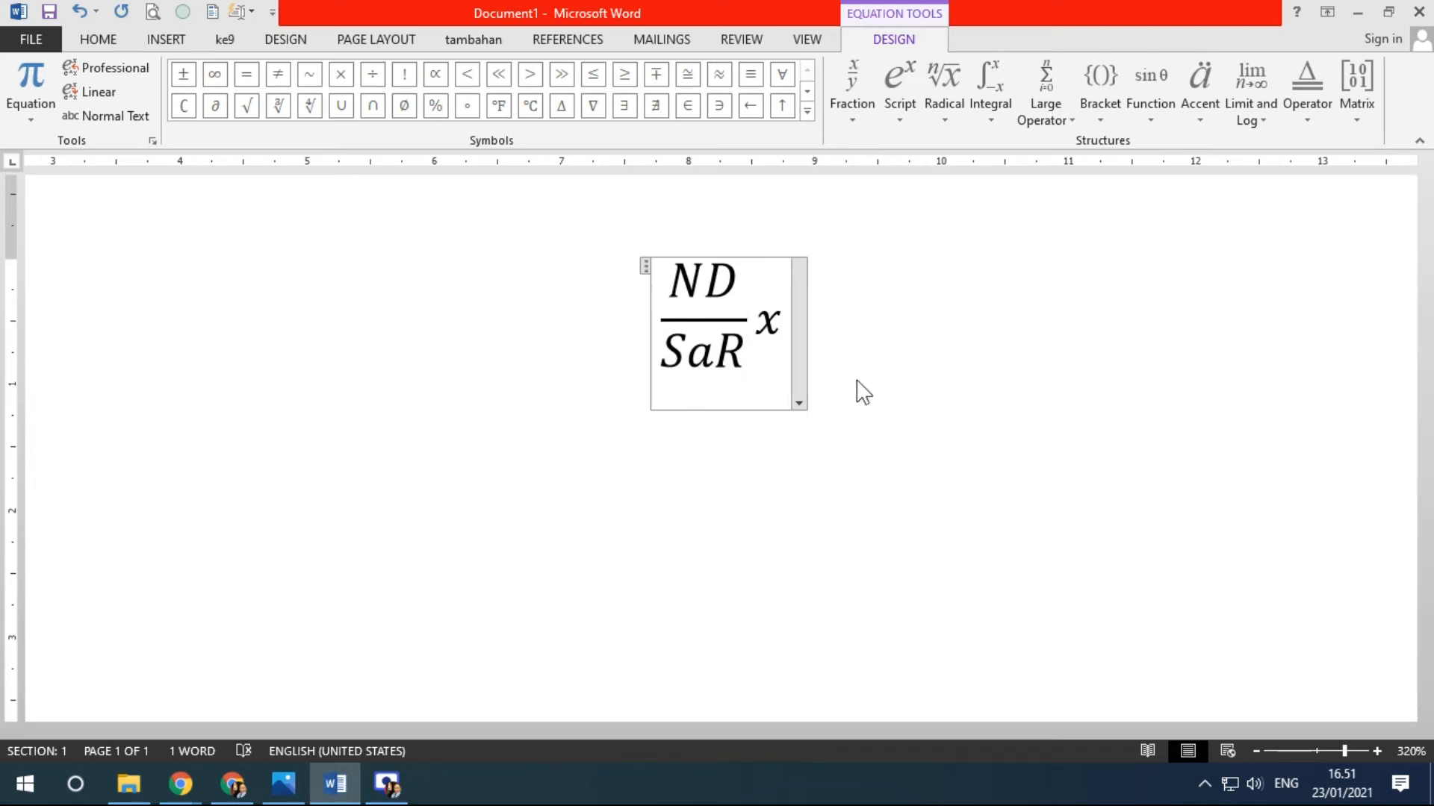
click(283, 784)
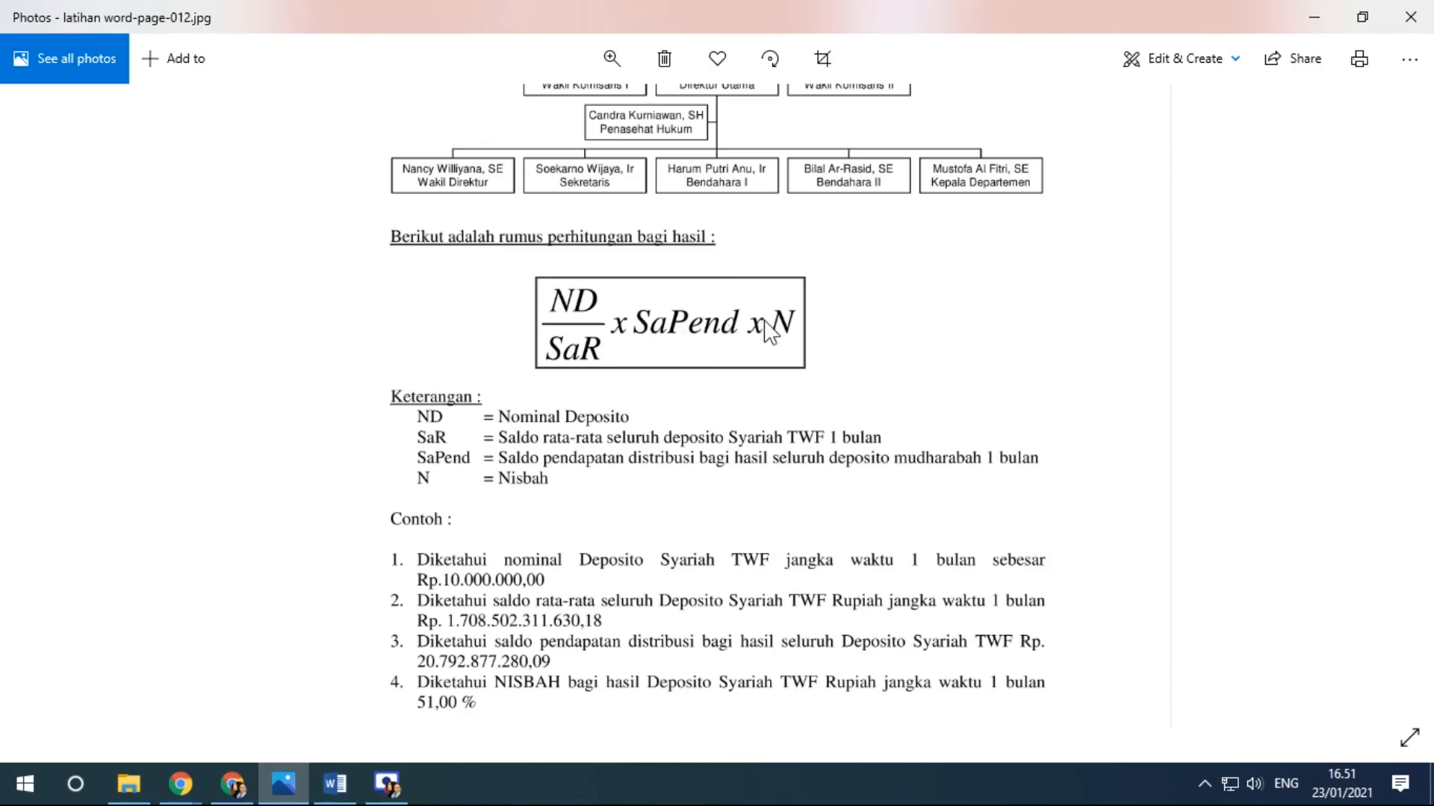
click(335, 783)
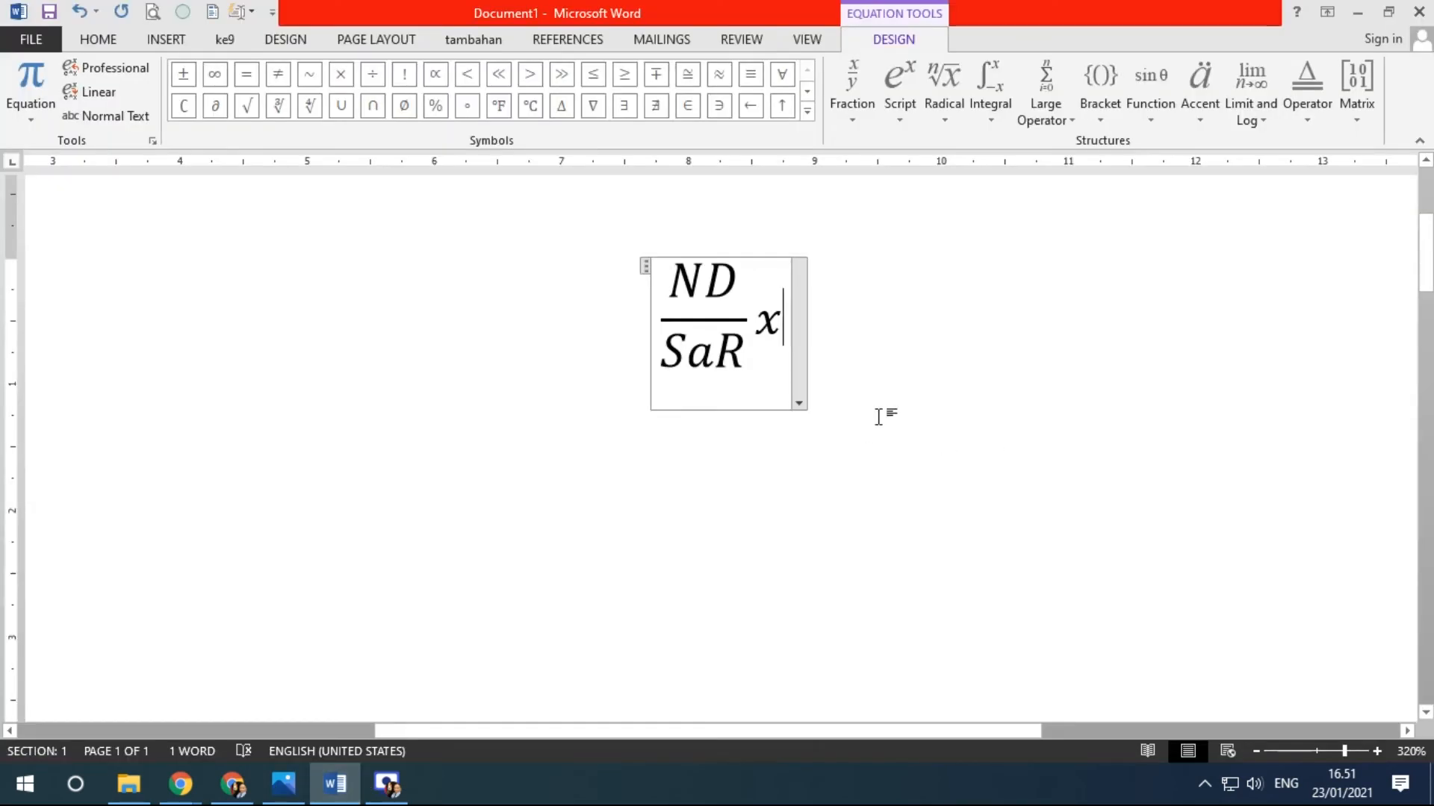
text(s)
key(BackSpace)
text(SaPend)
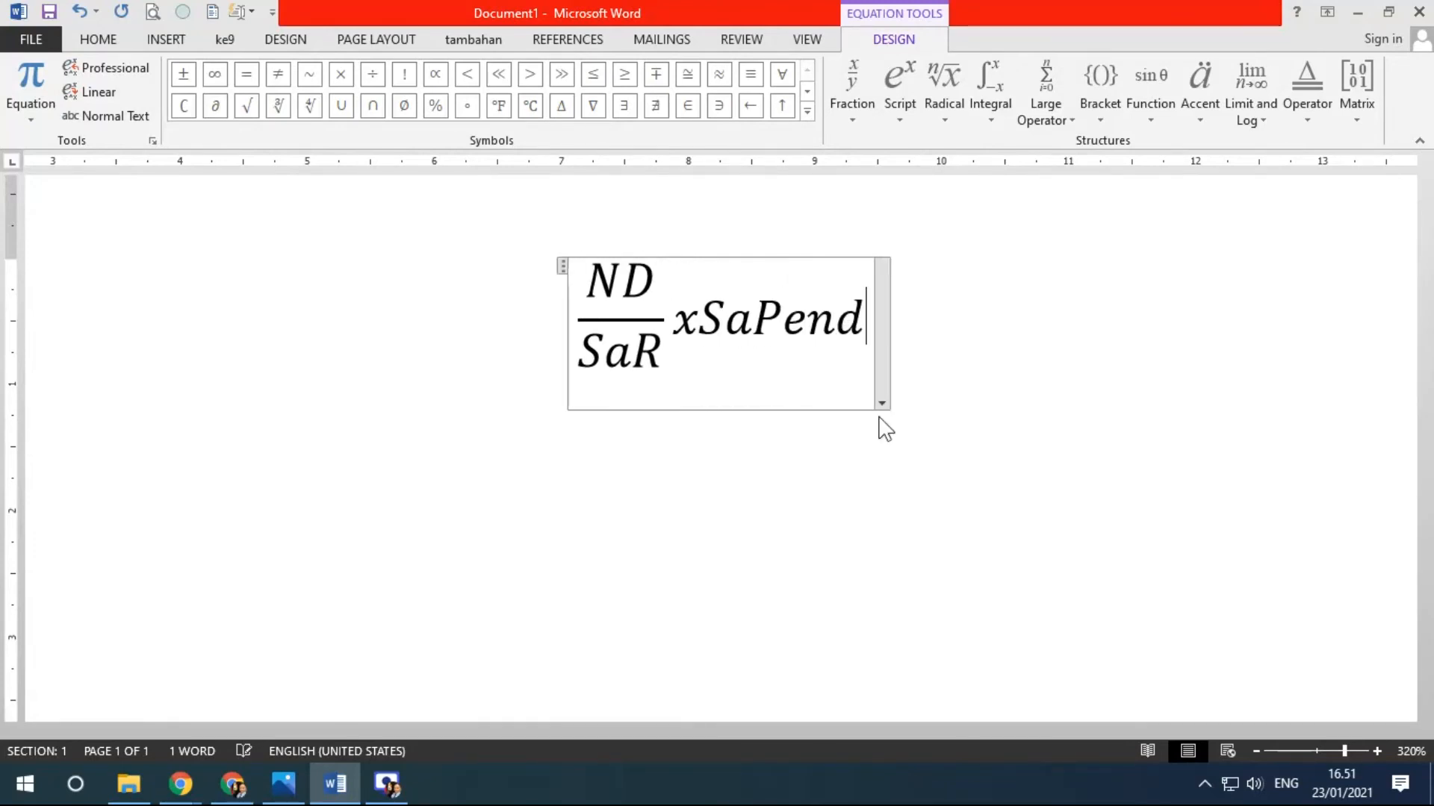
text( x N)
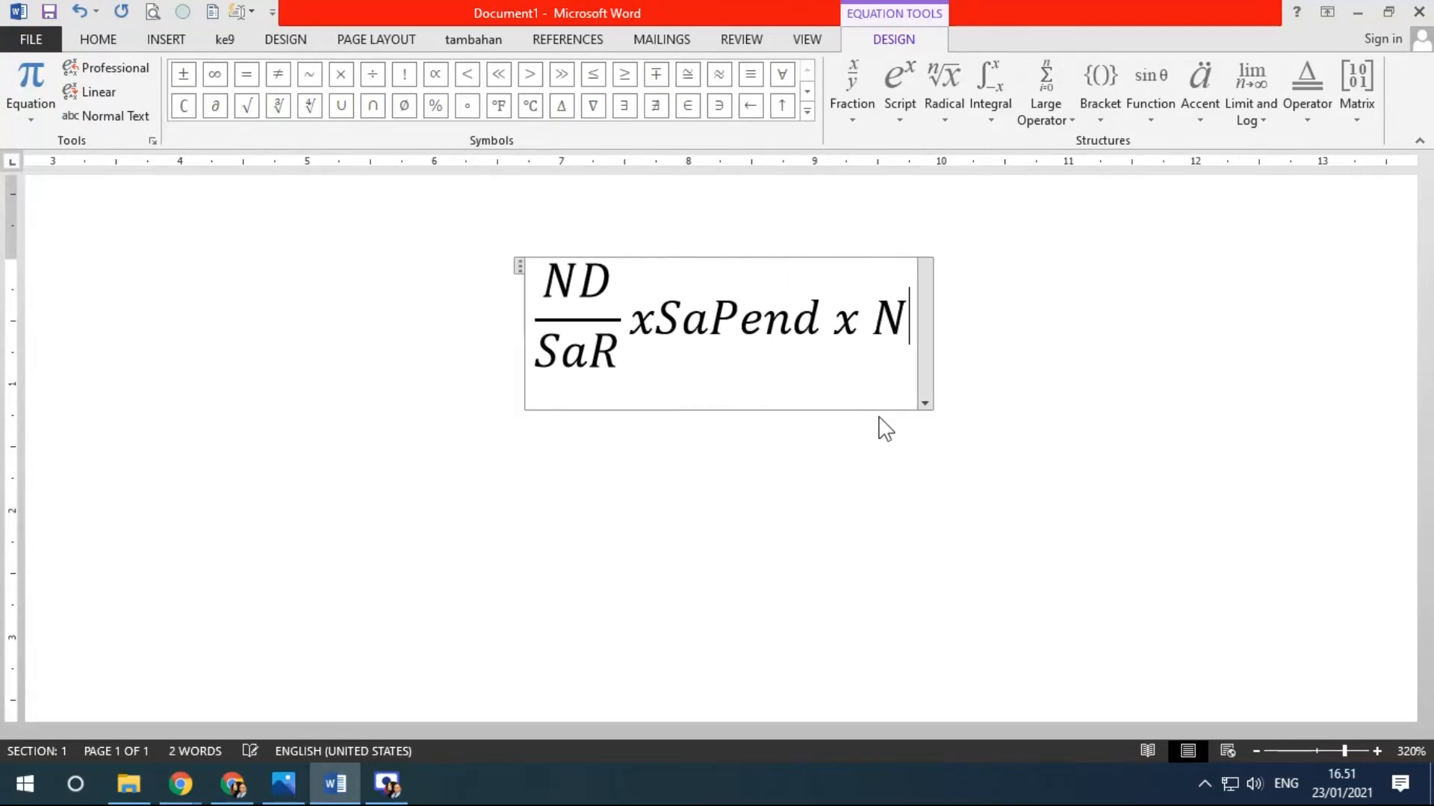
Add a space between the first x and SaPend in the formula, and leave the equation
click(658, 321)
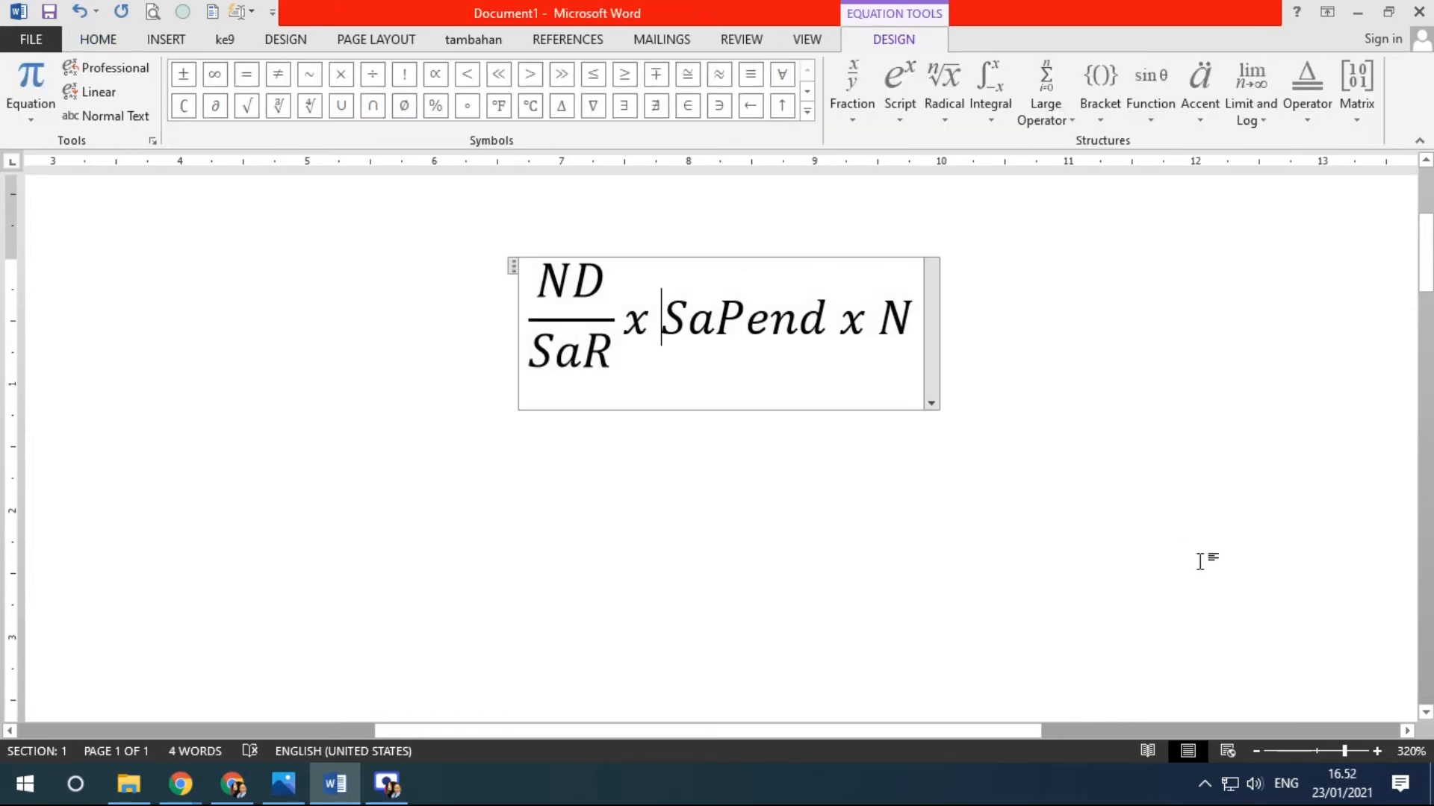
click(960, 543)
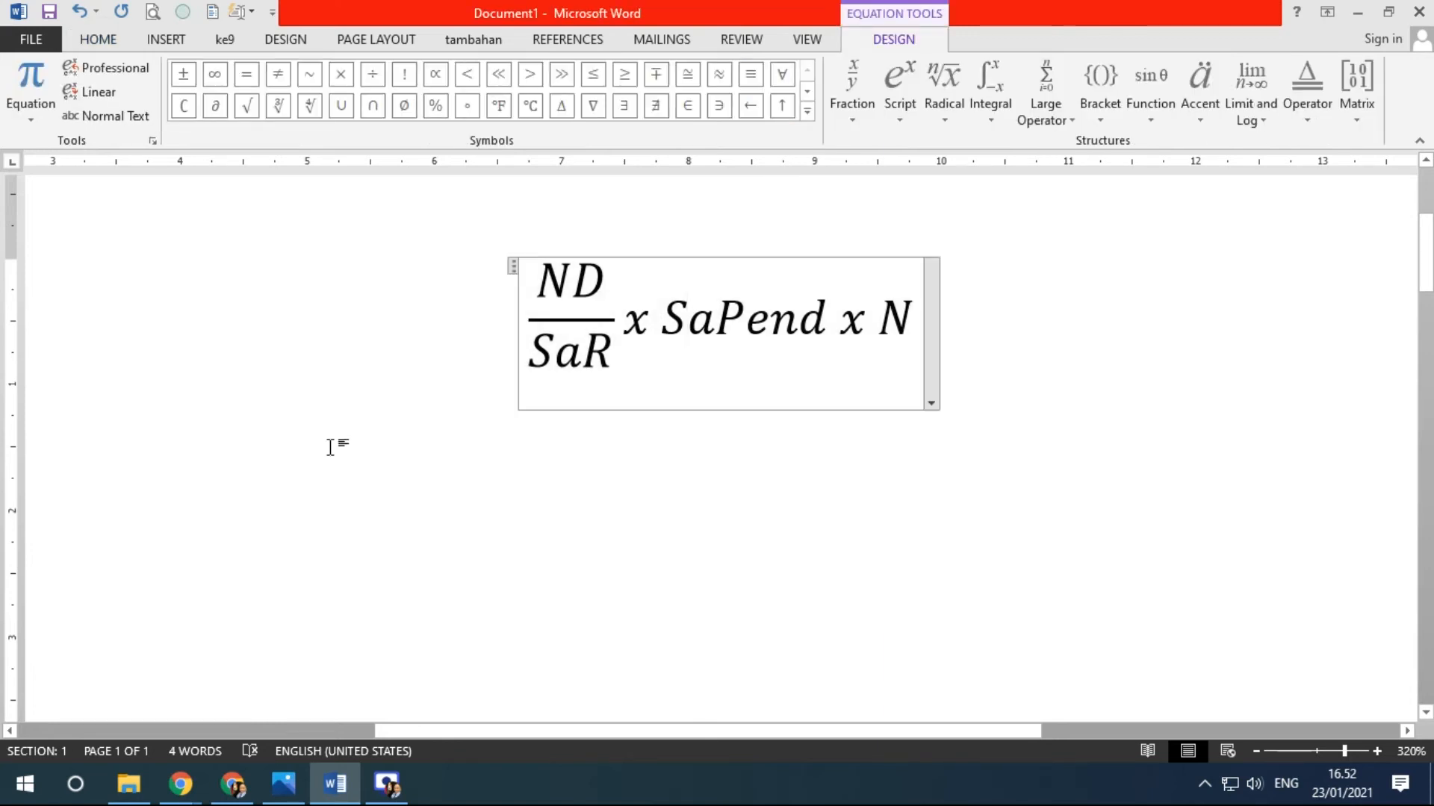
click(350, 456)
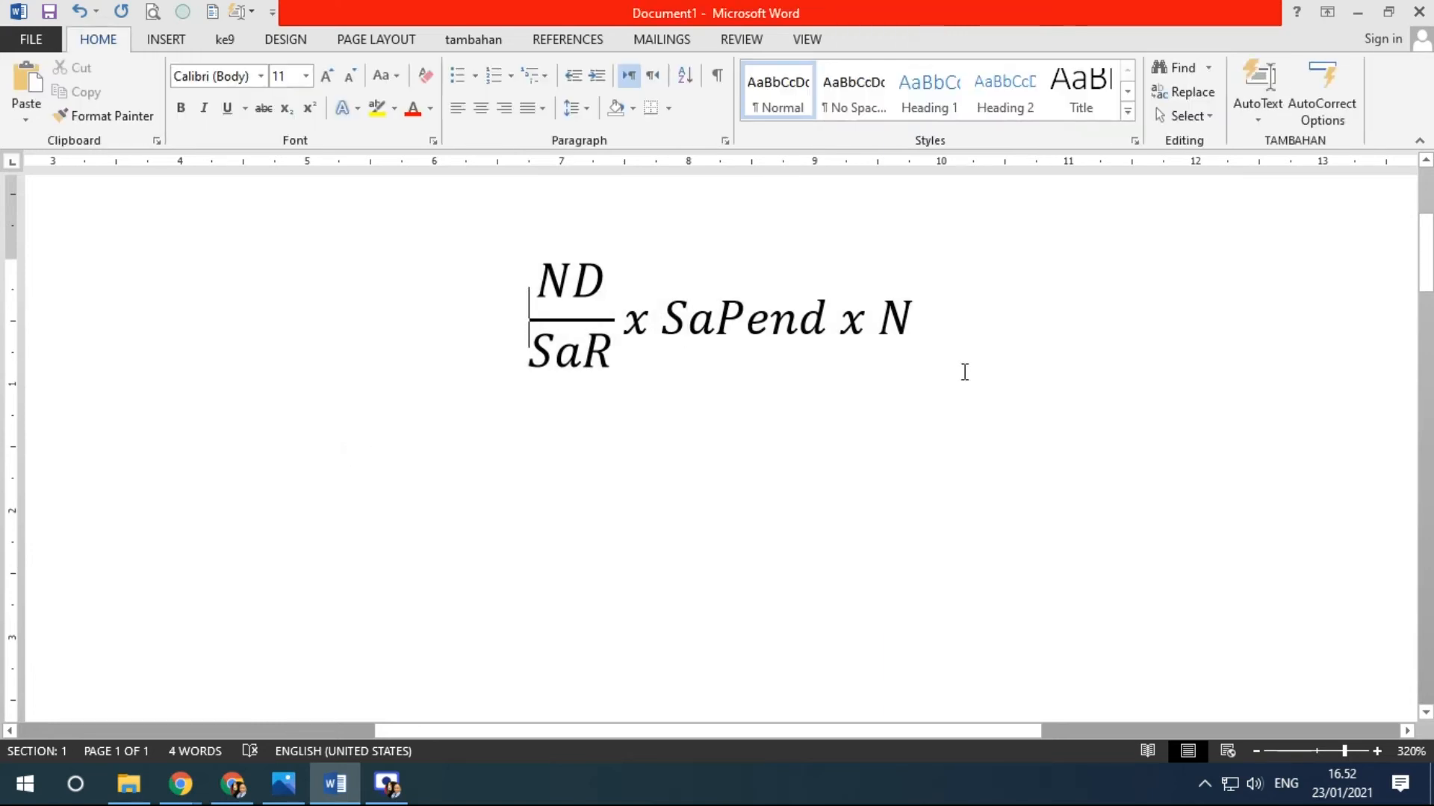
Start a new line below the profit-sharing formula and insert a new blank equation there
click(973, 333)
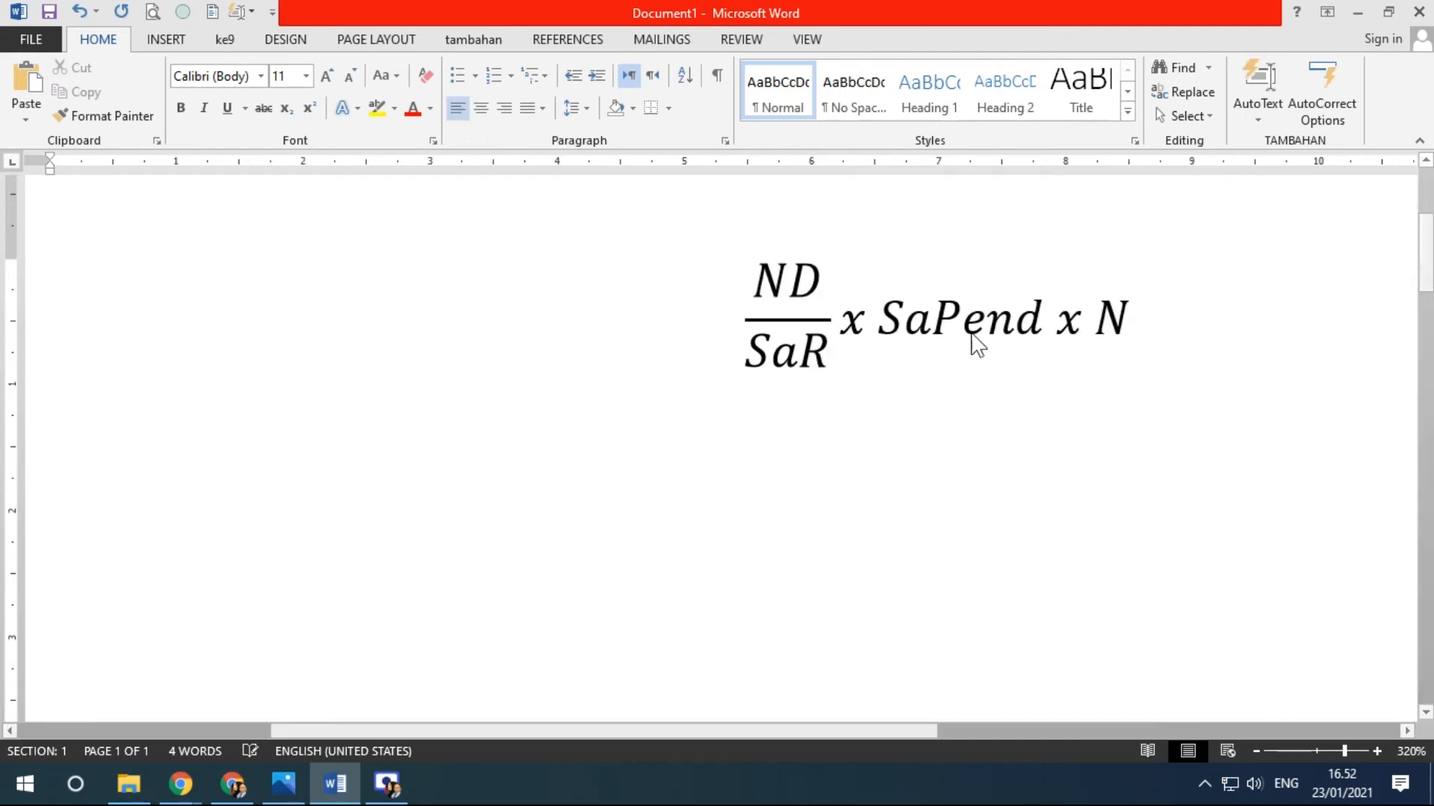
key(Return)
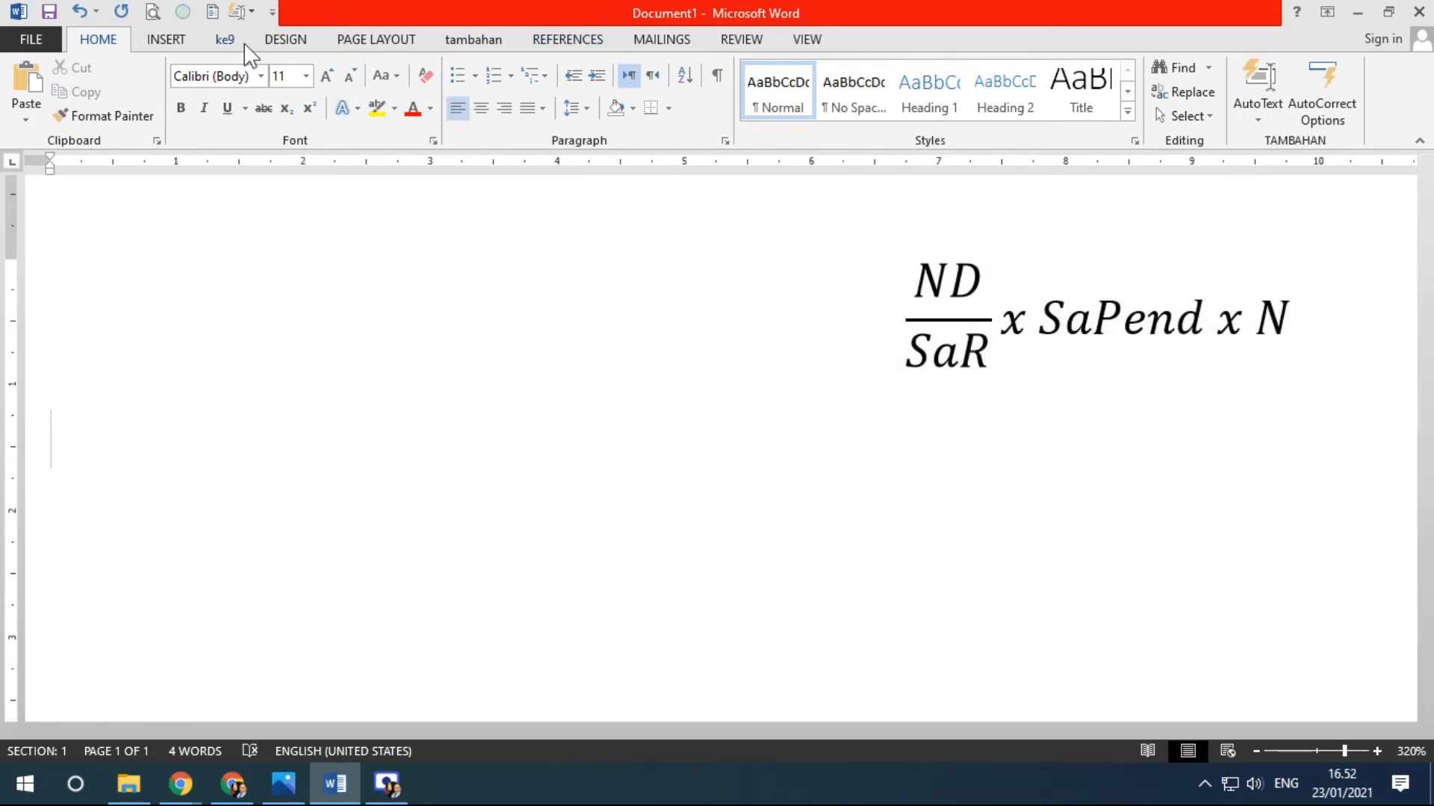
click(165, 39)
click(1361, 69)
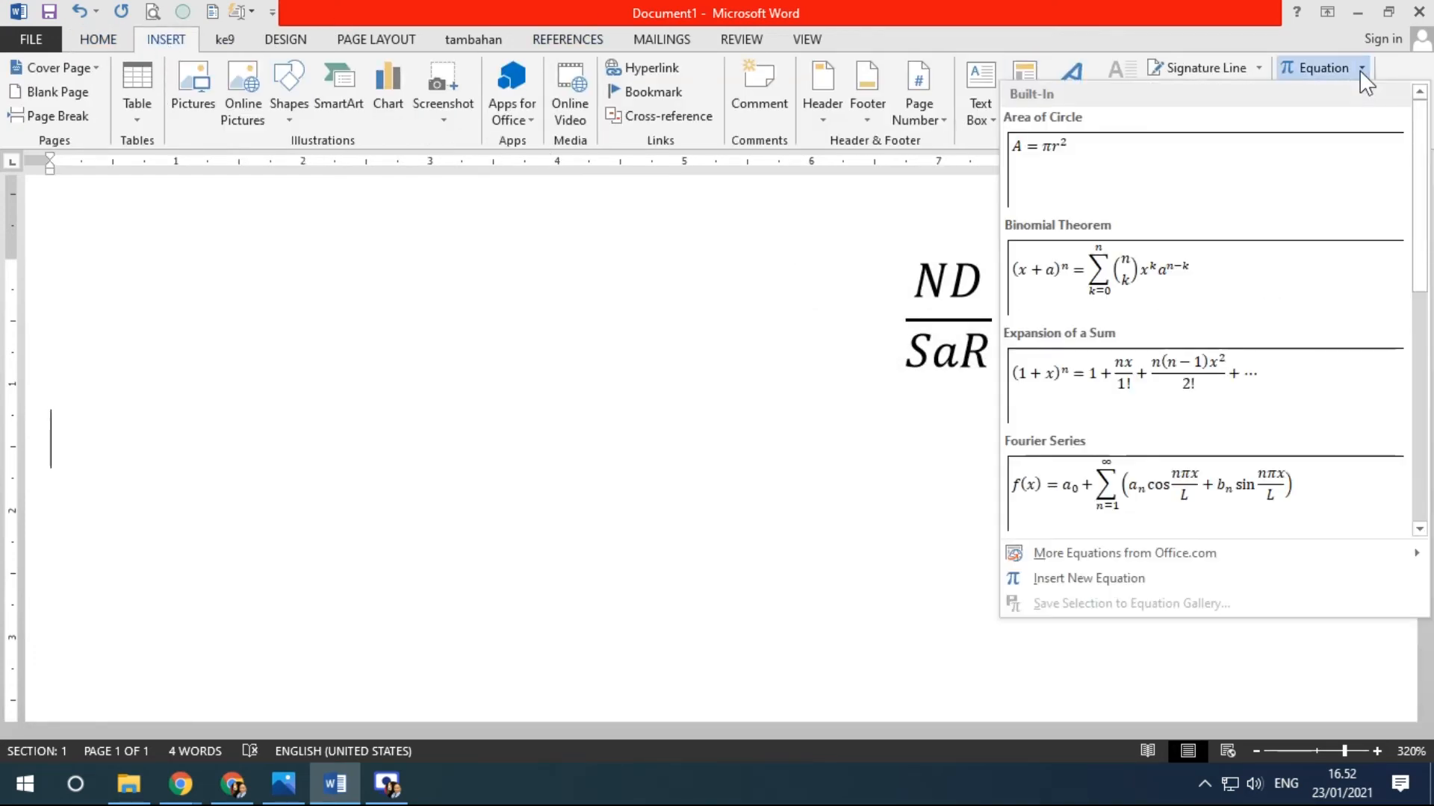
click(1088, 579)
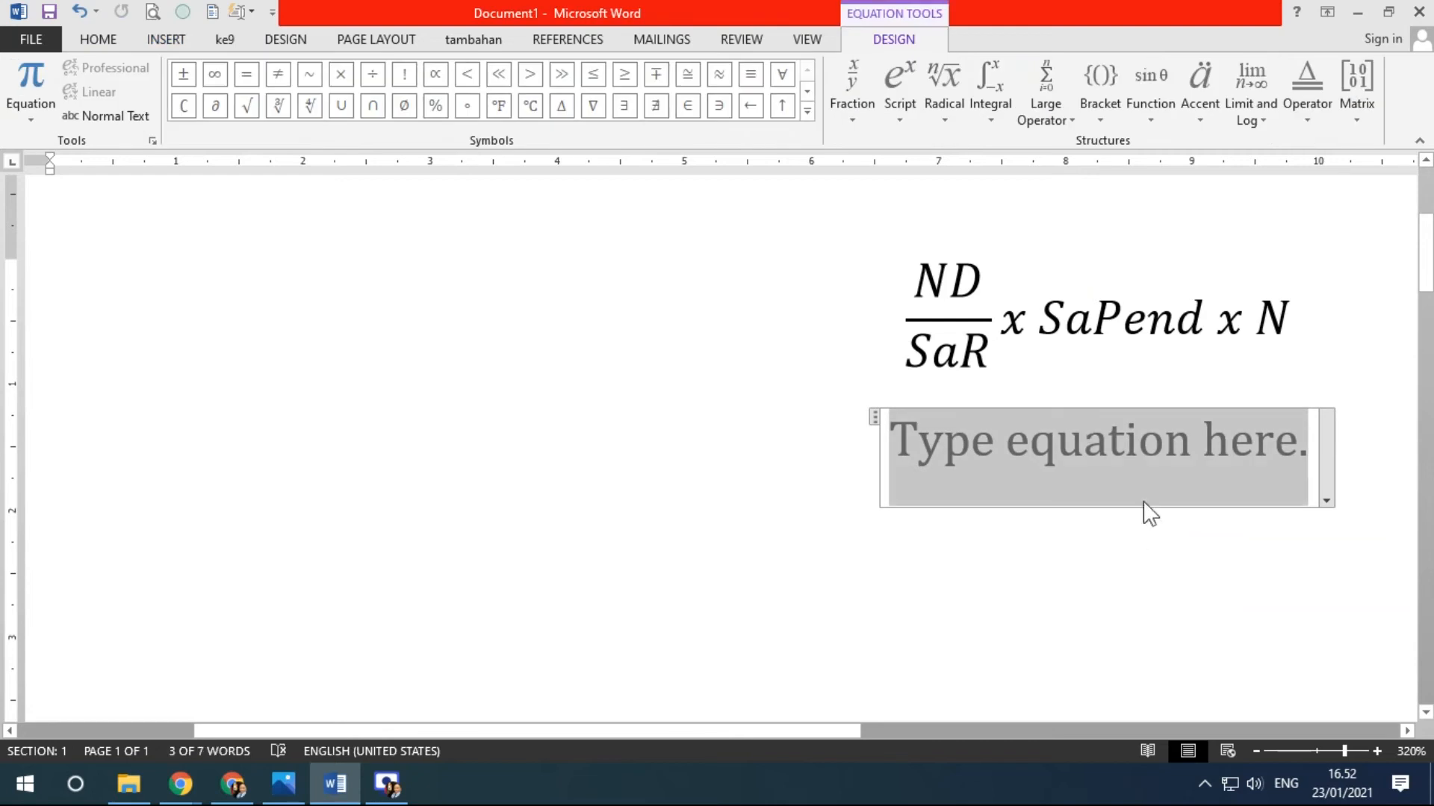
drag(798, 733, 1084, 731)
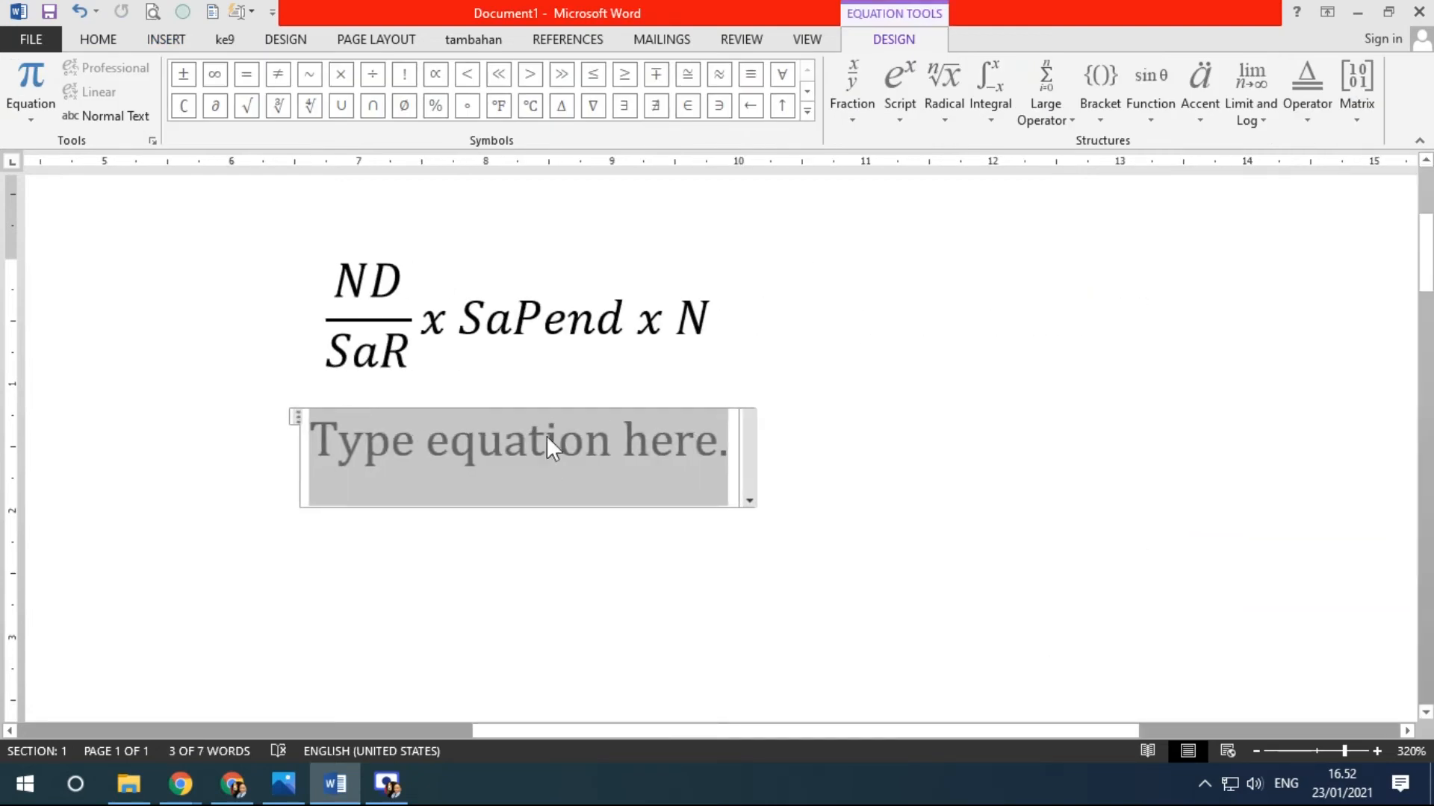
Browse the script and radical structures, then insert an integral with limits, using x=1 as lower limit and 4 as upper limit
click(900, 112)
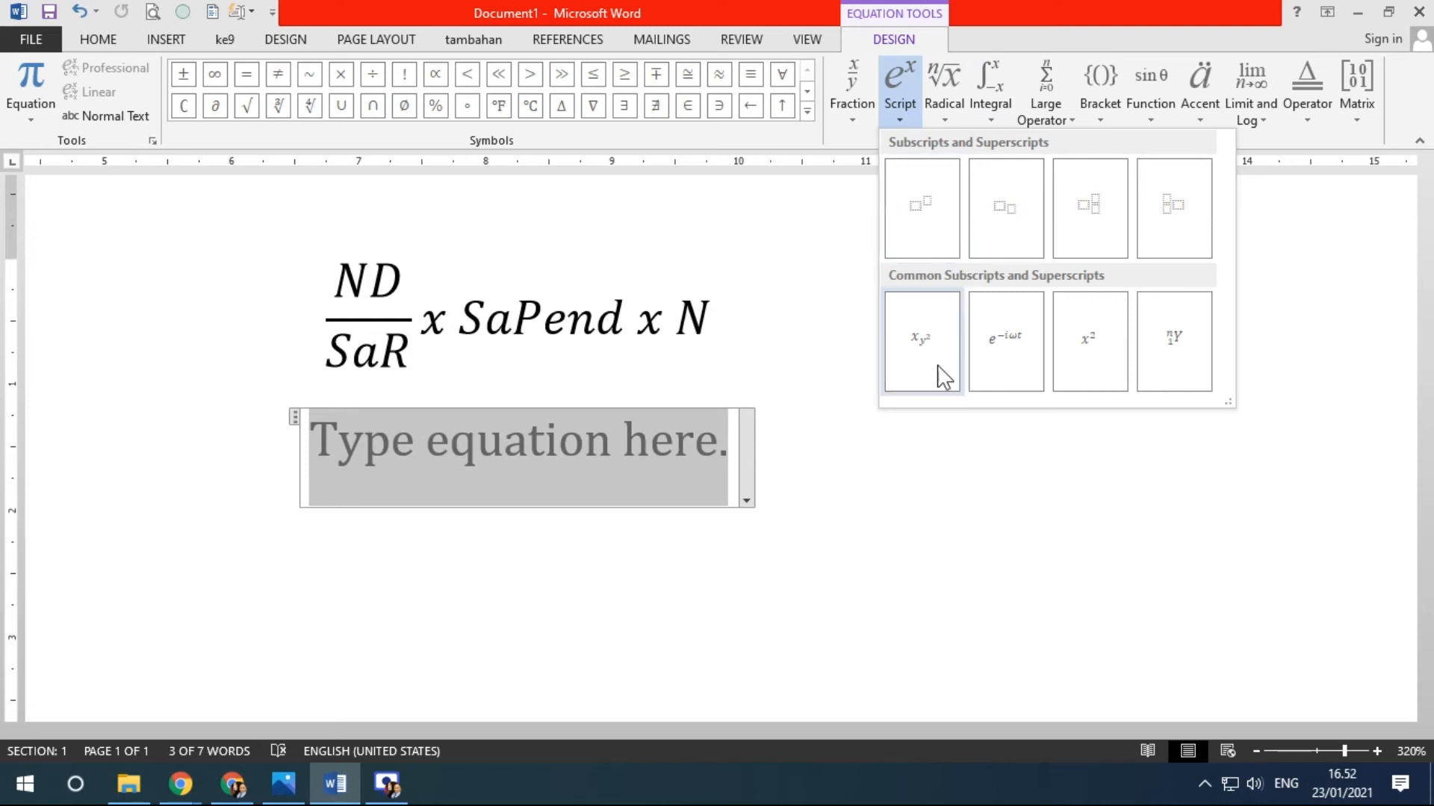
click(948, 118)
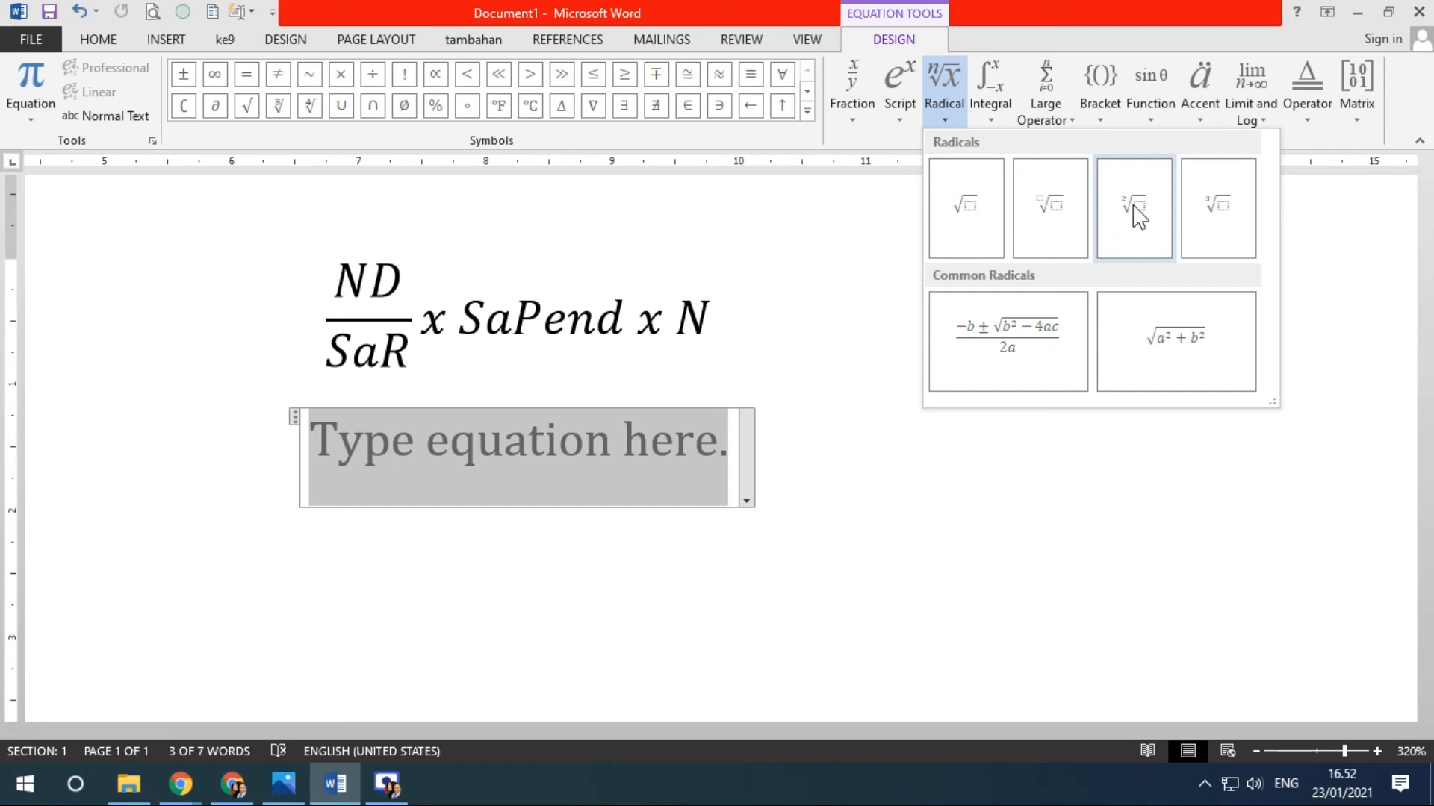
click(995, 120)
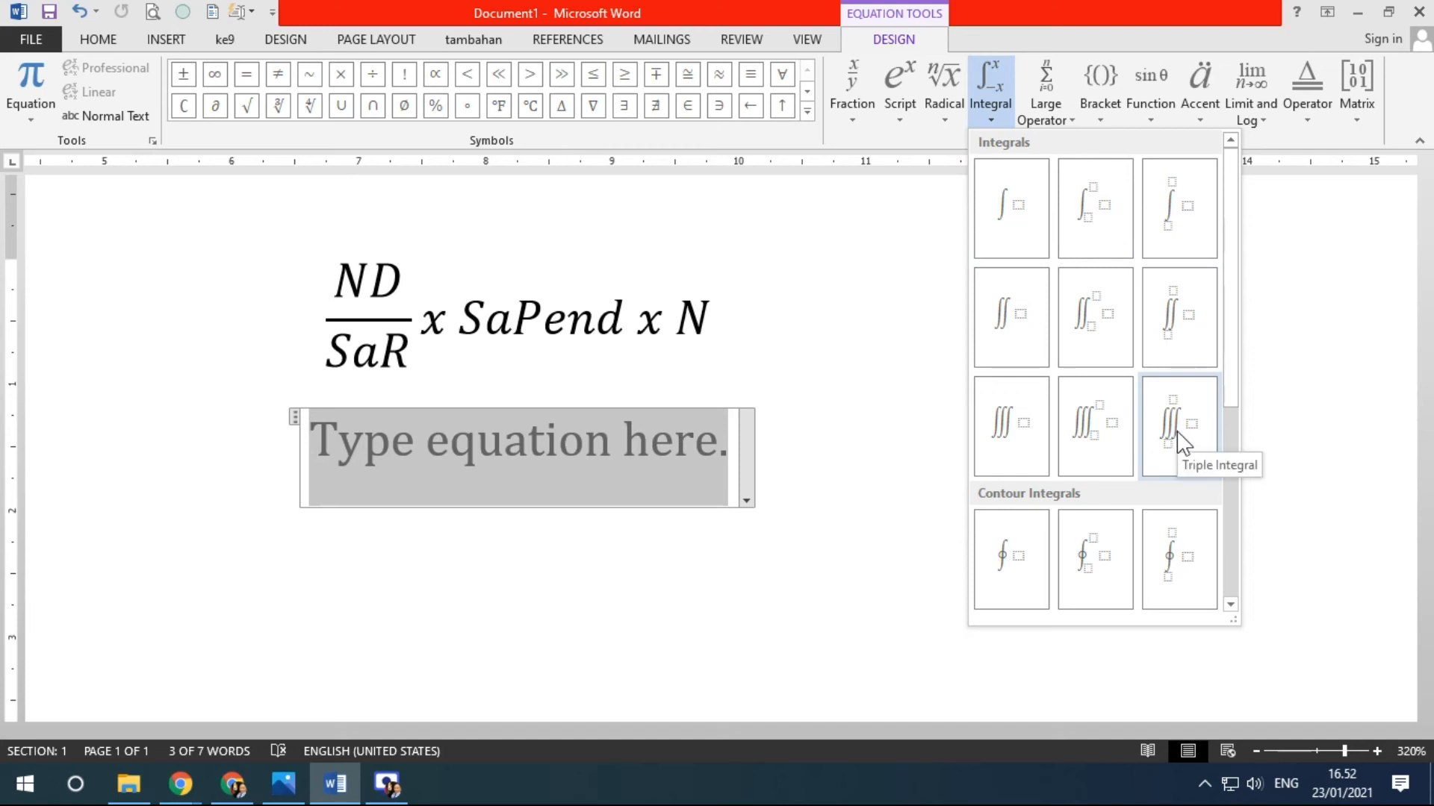
click(1089, 211)
click(497, 533)
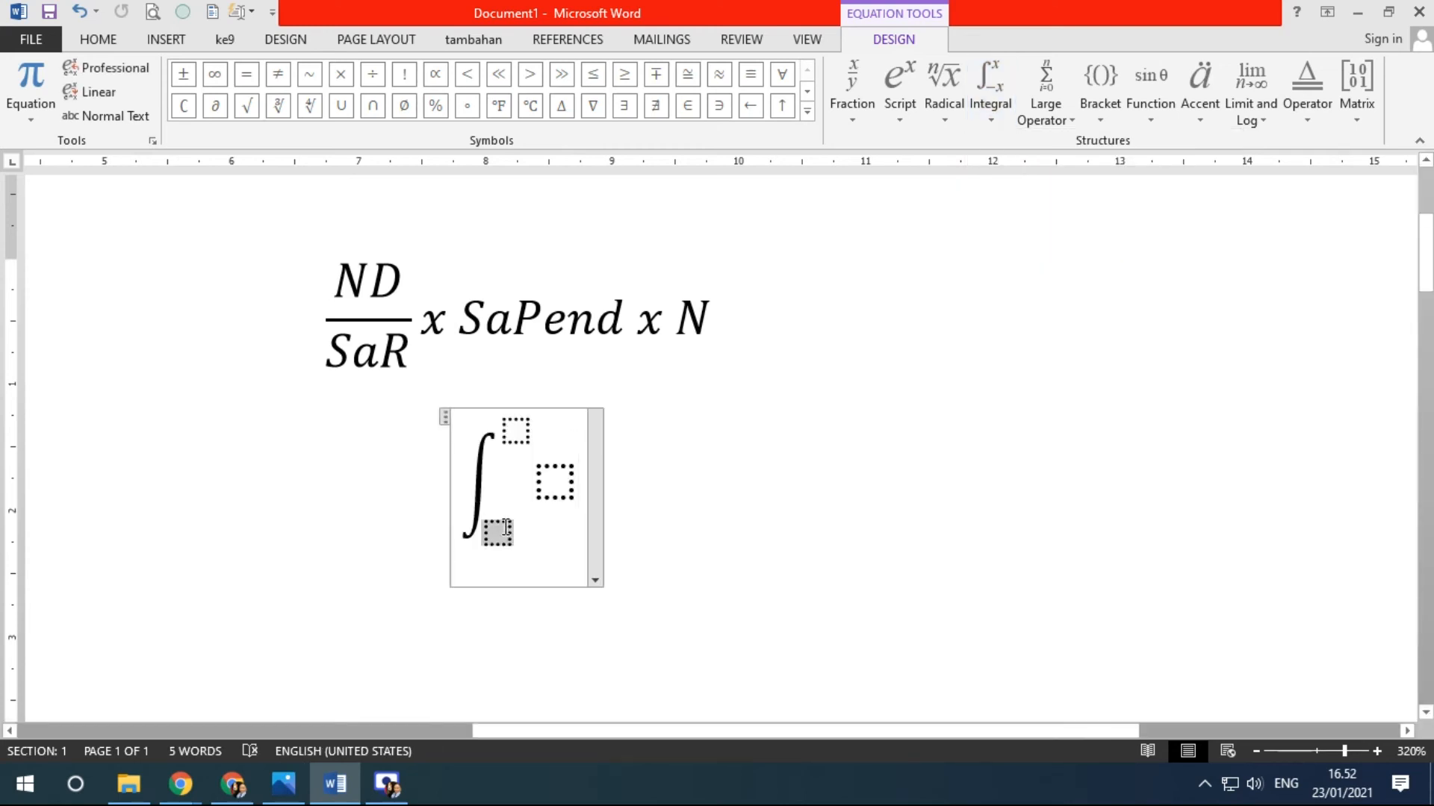
text(x=1)
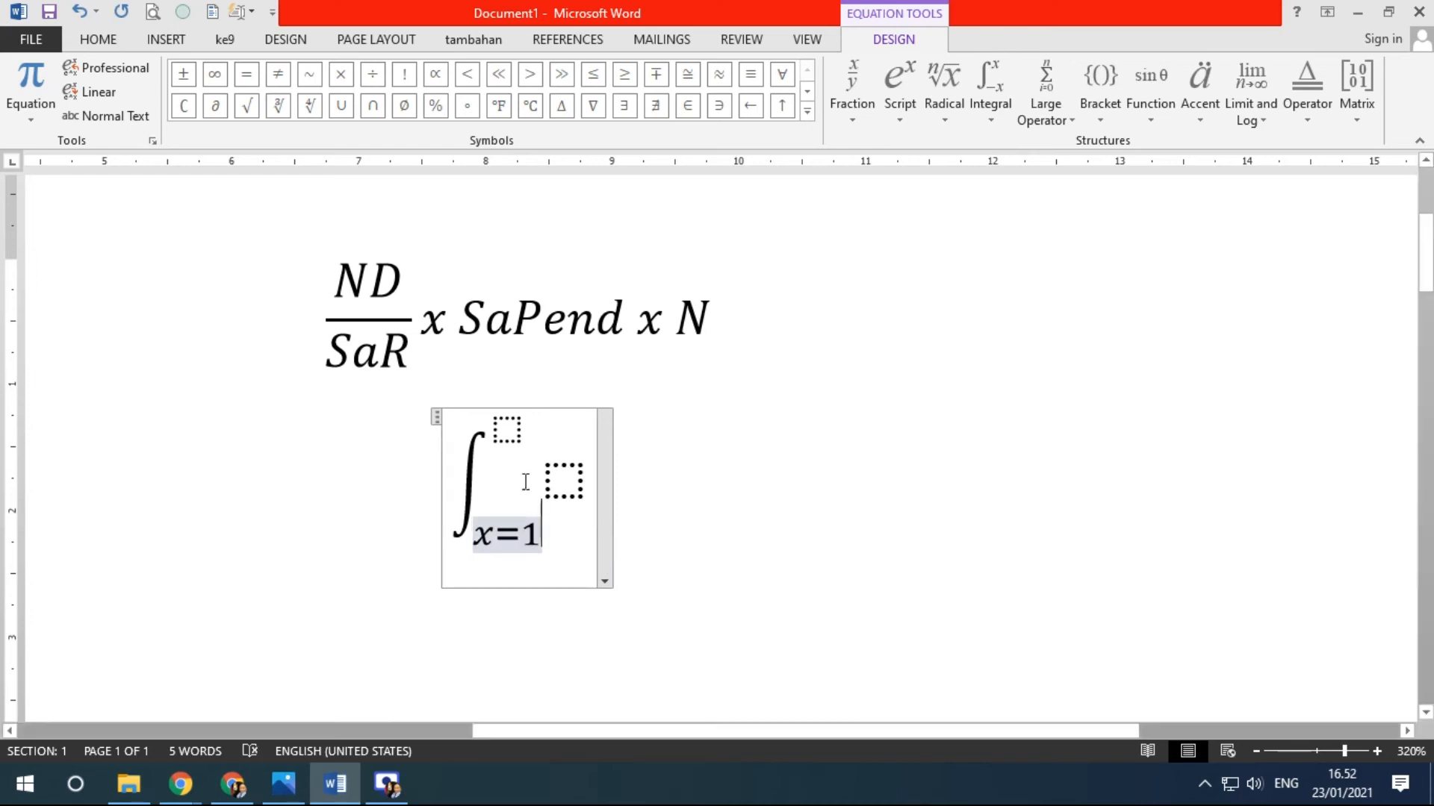
click(505, 424)
text(4)
Fill the integrand with a superscript structure that has x as base and 2 as exponent
click(564, 480)
text(x)
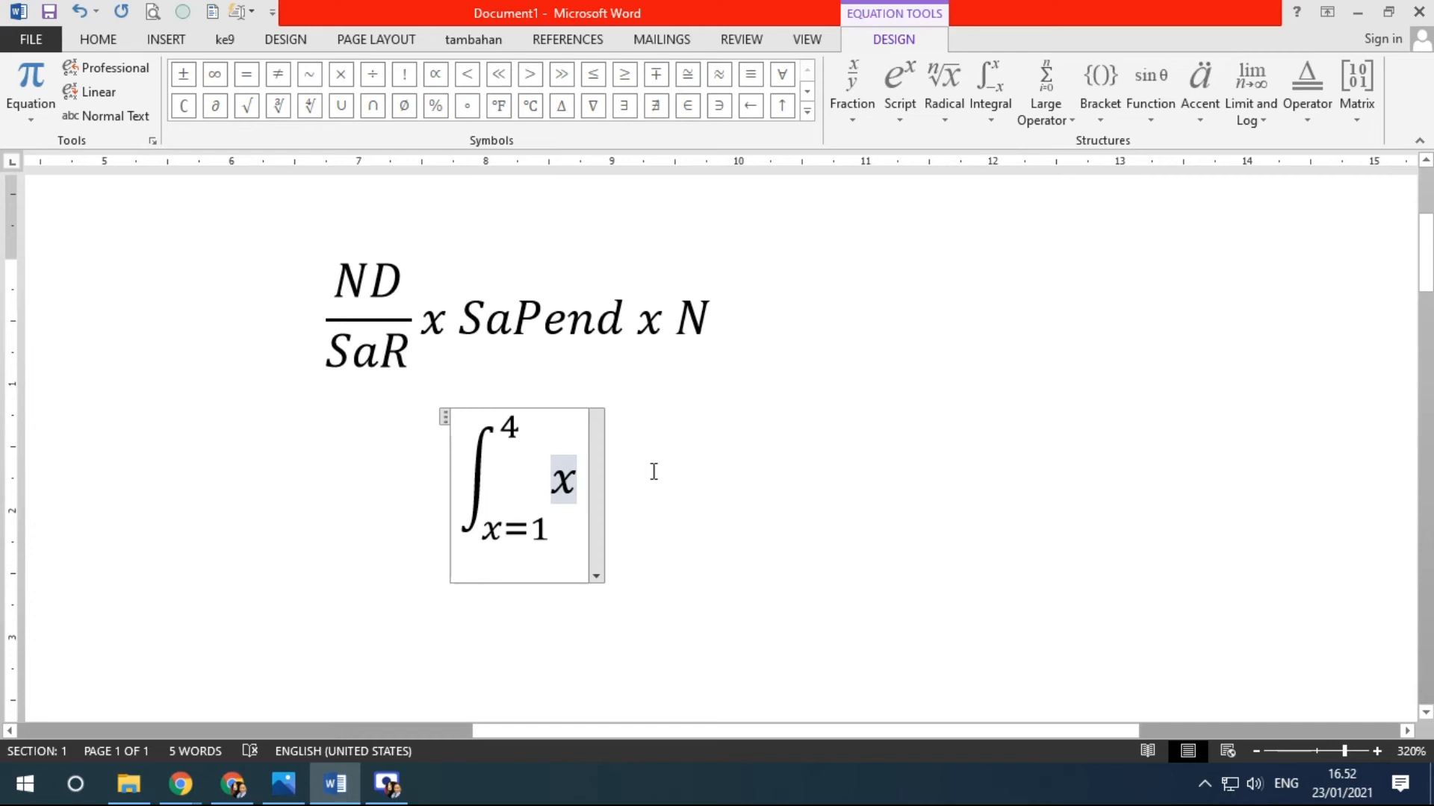
key(BackSpace)
click(894, 118)
click(913, 215)
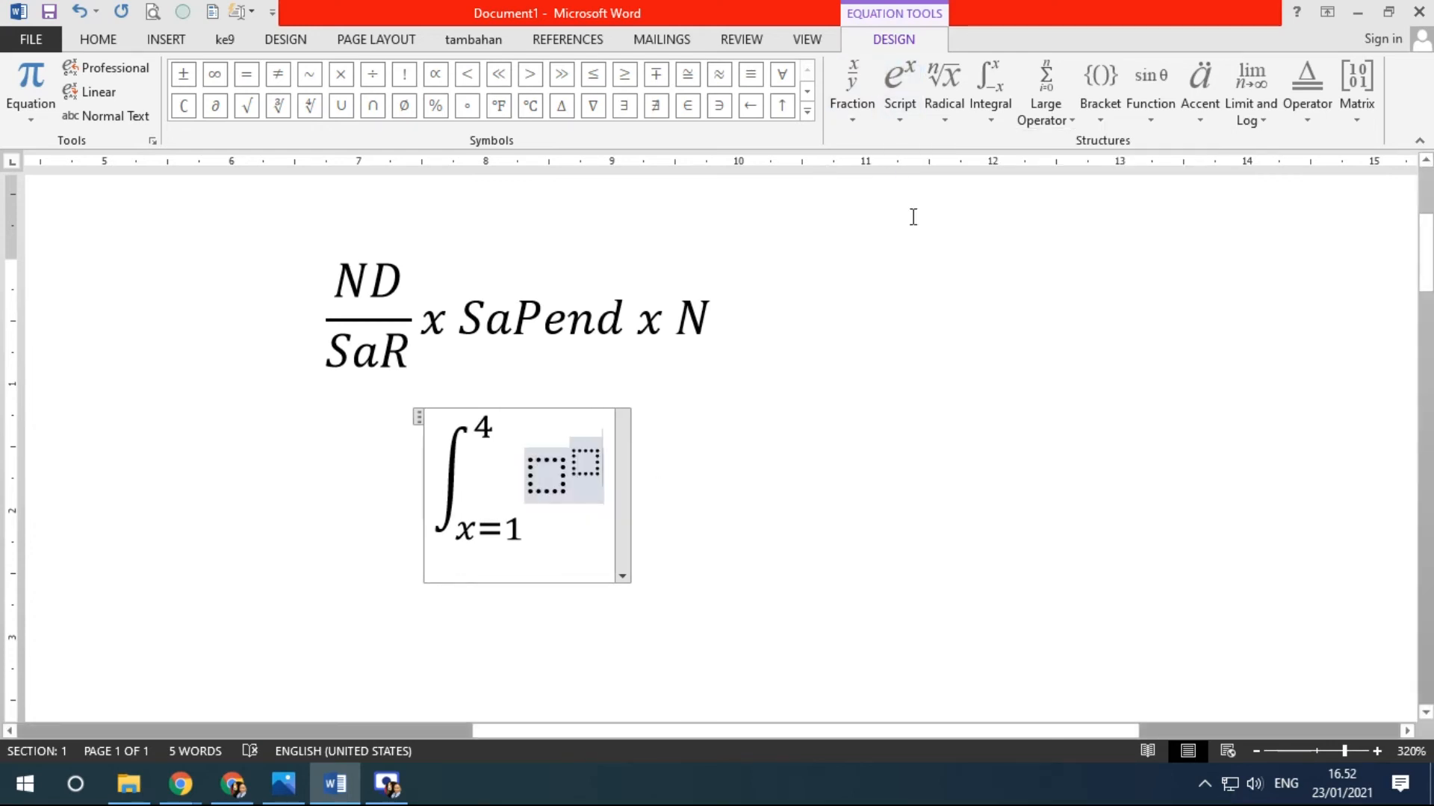
key(Left)
text(x)
key(Right)
key(Right)
key(Right)
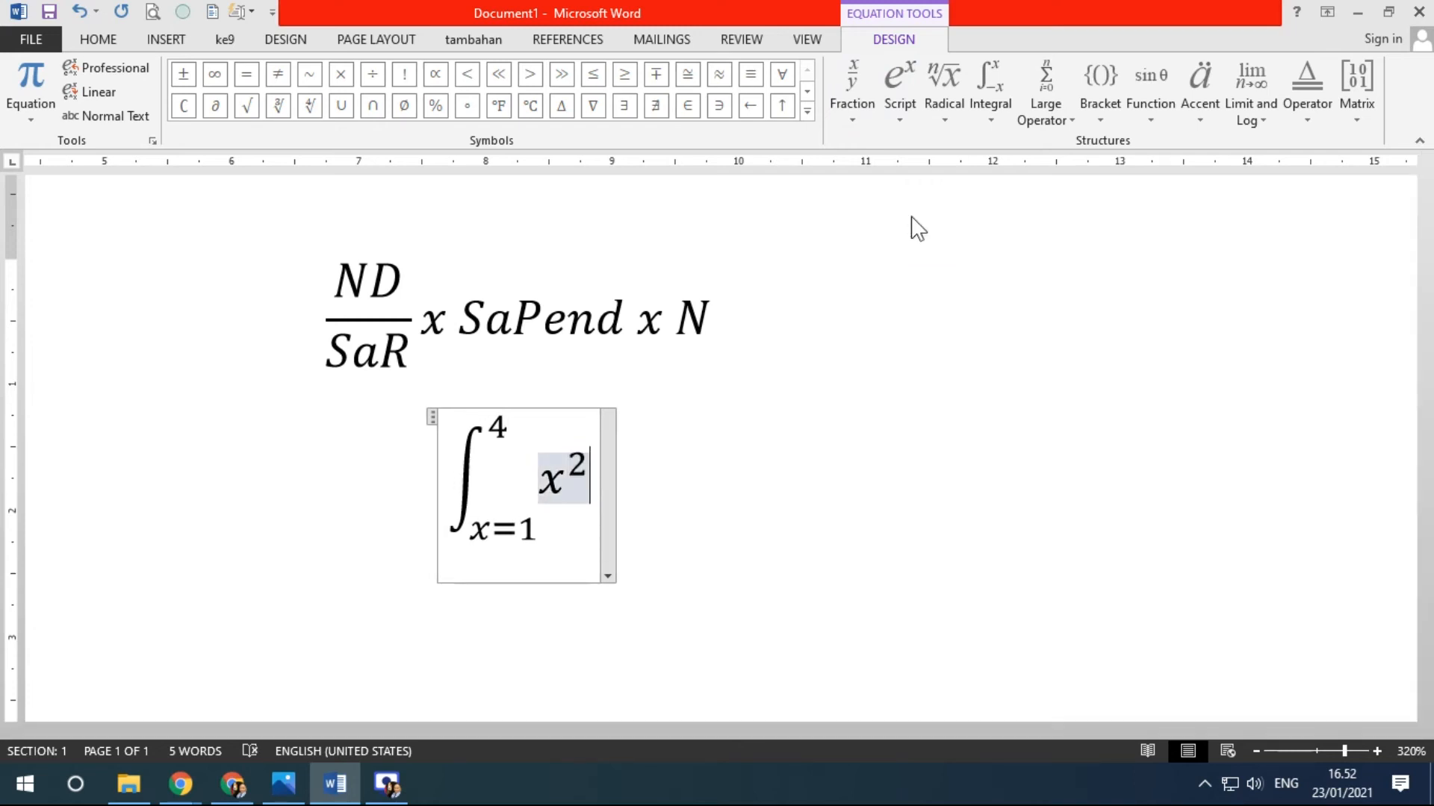
Append dx after the integrand and put y= in front of the integral
text(dx)
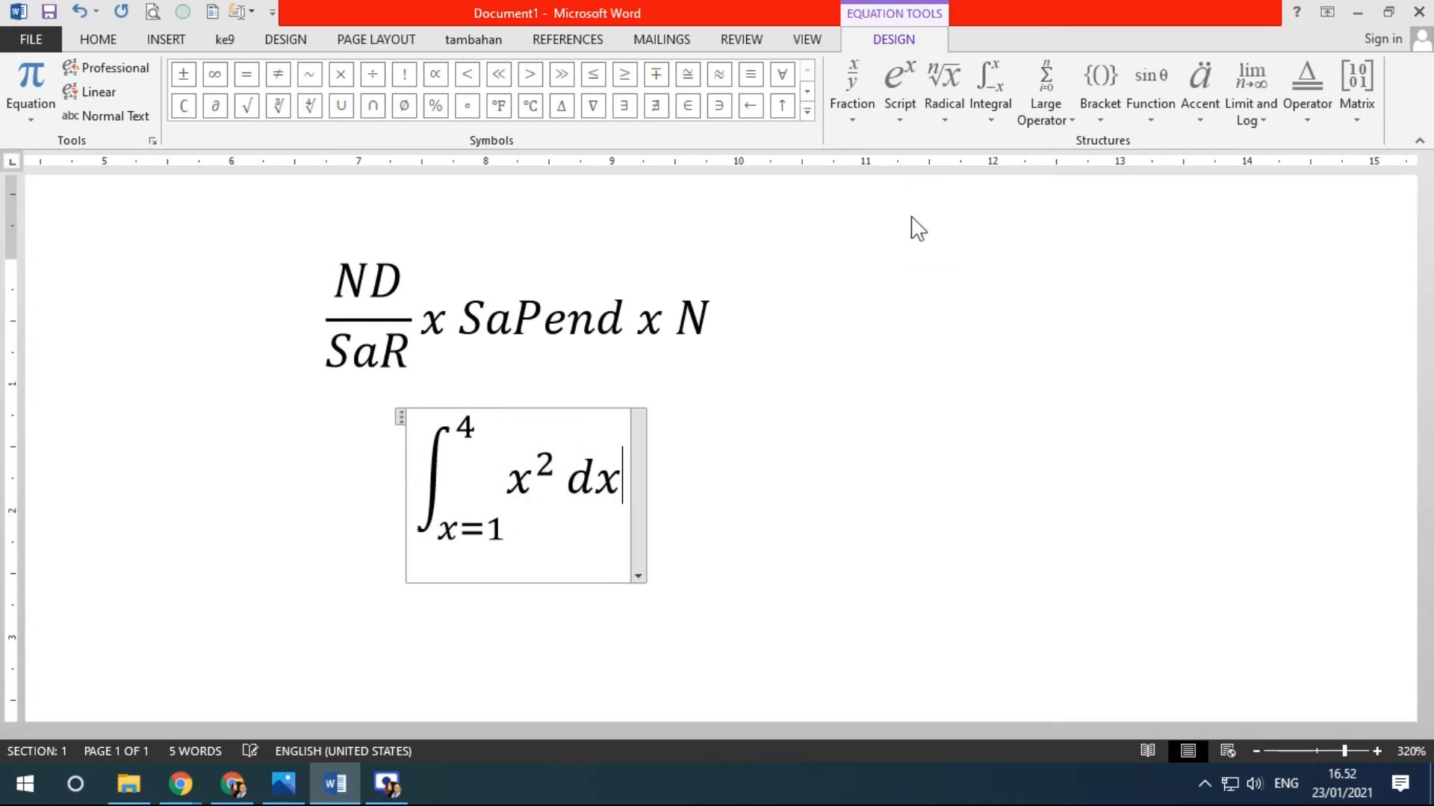
key(Home)
text(y=)
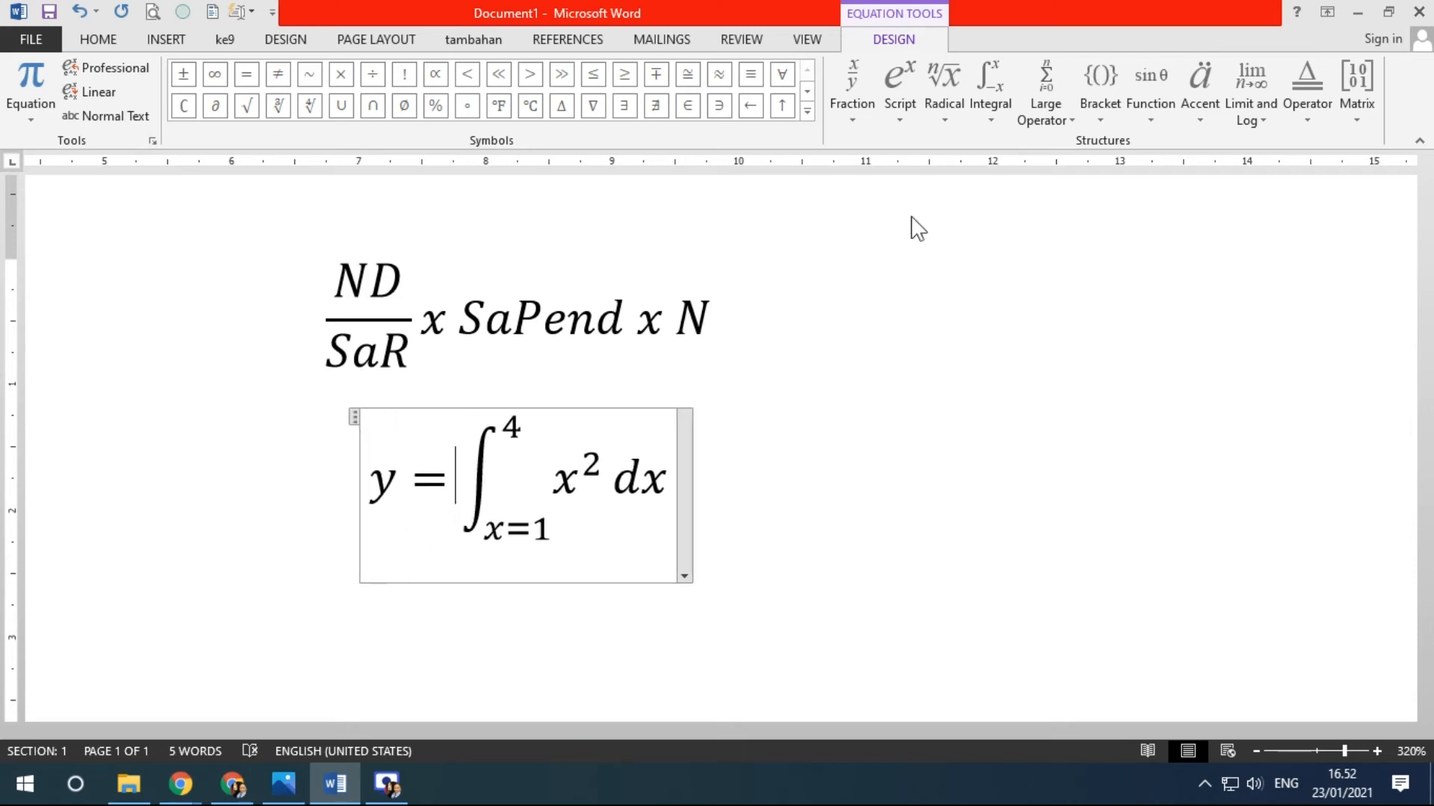